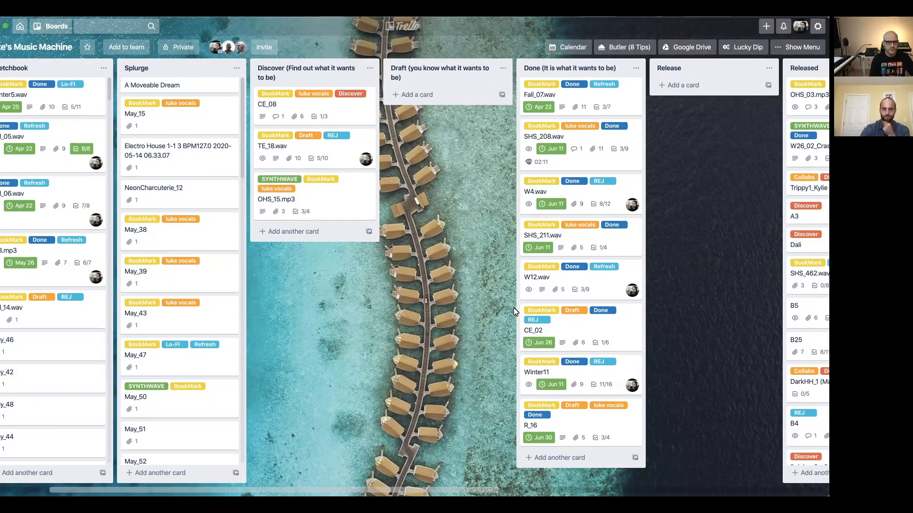
Look over the music board's workflow lists from Sketchbook and Splurge through Discover, Draft, Done, Release, Released and Ideas.
{"action": "scroll", "coordinate": [555, 69], "scroll_direction": "right", "scroll_amount": 3}
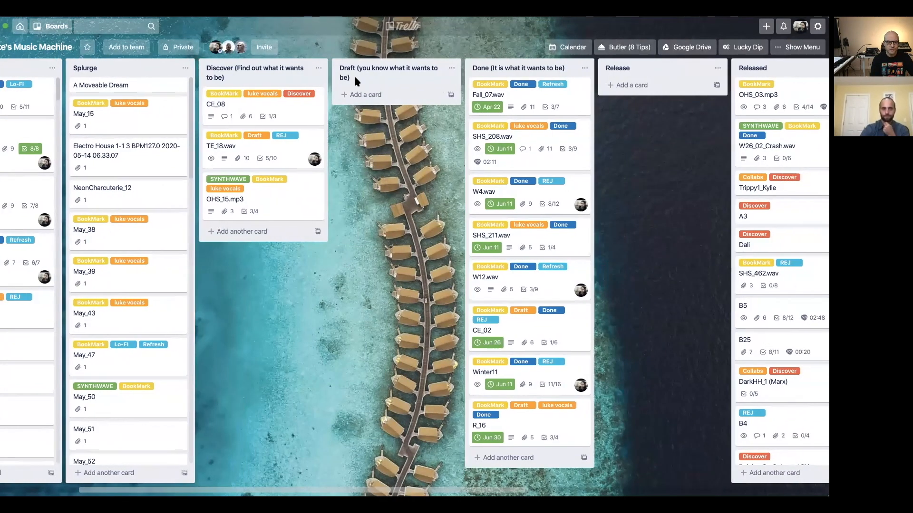
{"action": "scroll", "coordinate": [153, 88], "scroll_direction": "left", "scroll_amount": 2}
{"action": "scroll", "coordinate": [141, 88], "scroll_direction": "left", "scroll_amount": 6}
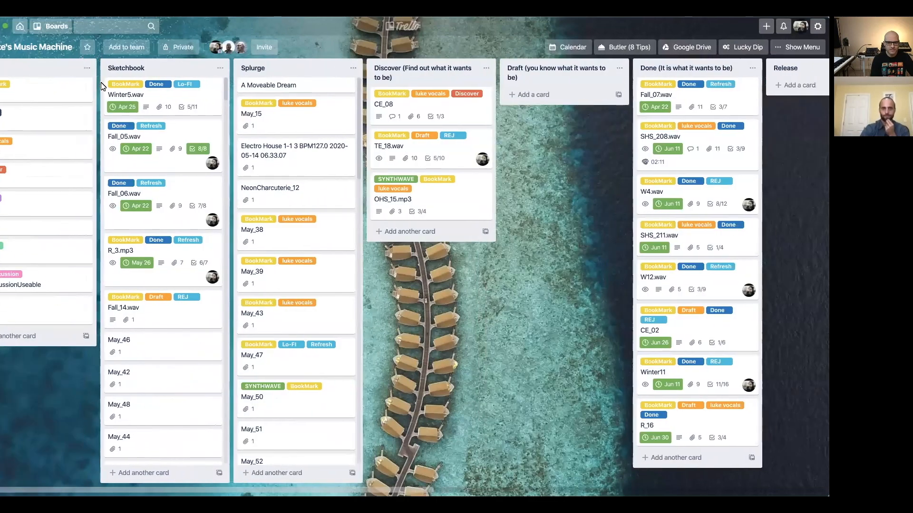
{"action": "scroll", "coordinate": [102, 85], "scroll_direction": "right", "scroll_amount": 12}
{"action": "scroll", "coordinate": [102, 86], "scroll_direction": "right", "scroll_amount": 6}
{"action": "scroll", "coordinate": [101, 86], "scroll_direction": "left", "scroll_amount": 5}
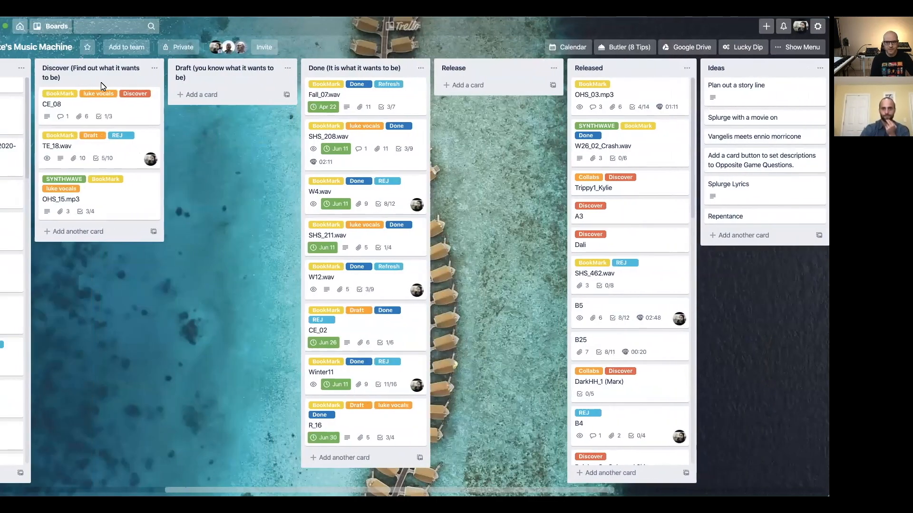
{"action": "scroll", "coordinate": [101, 85], "scroll_direction": "left", "scroll_amount": 6}
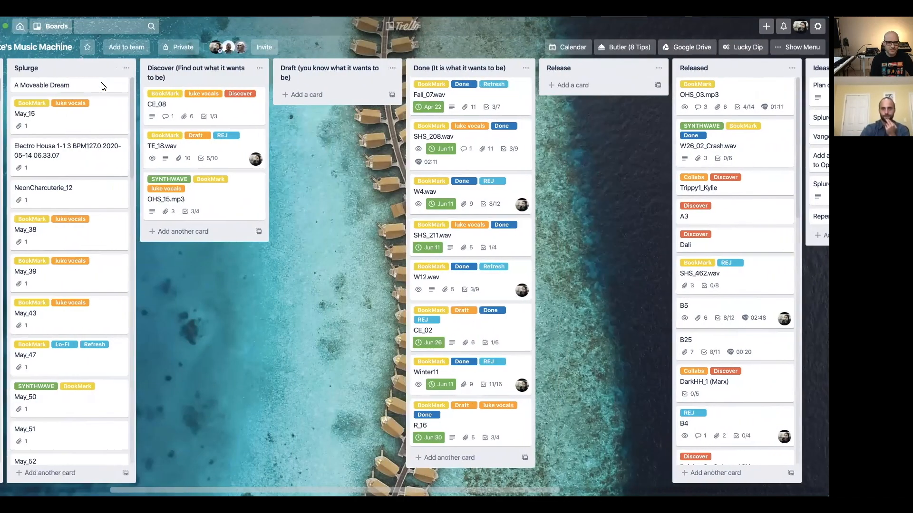
{"action": "scroll", "coordinate": [101, 86], "scroll_direction": "left", "scroll_amount": 1}
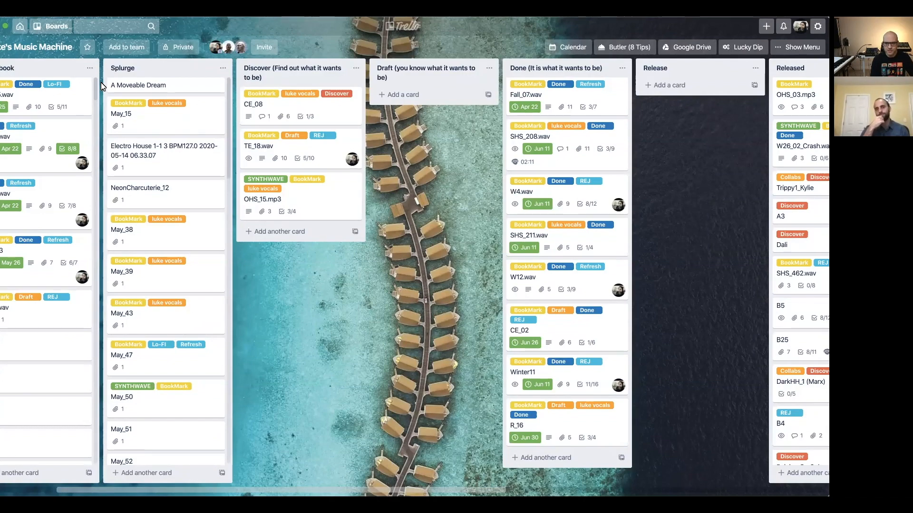
{"action": "scroll", "coordinate": [102, 86], "scroll_direction": "right", "scroll_amount": 3}
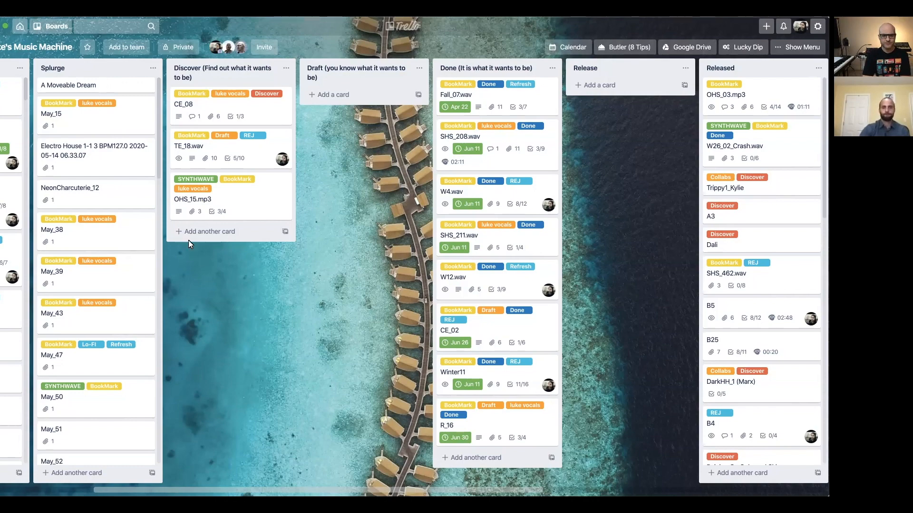
Open the Fall_07.wav card in the Done list to view its labels, due date and description, and close it.
{"action": "scroll", "coordinate": [197, 267], "scroll_direction": "left", "scroll_amount": 3}
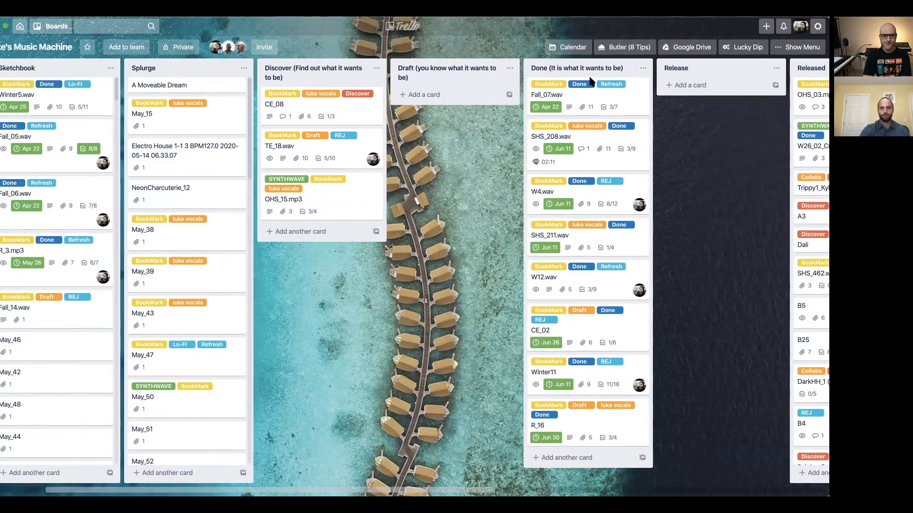
{"action": "left_click", "coordinate": [589, 99]}
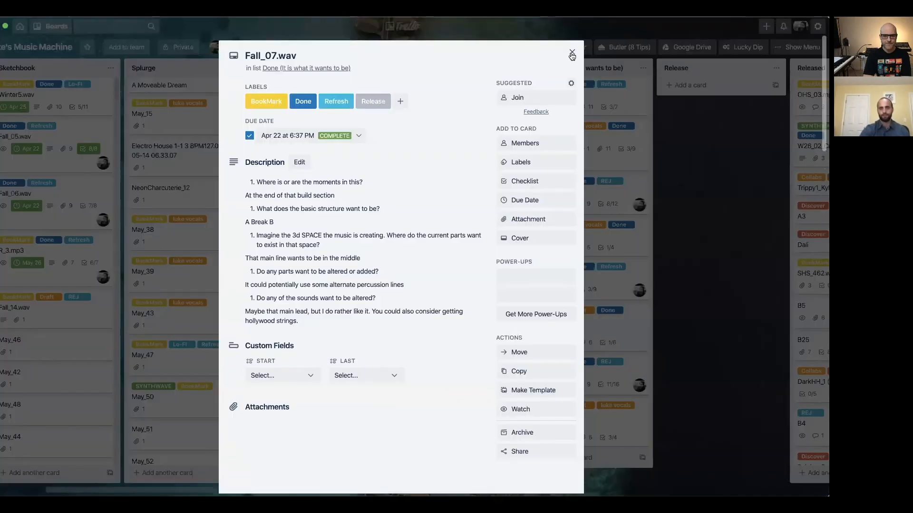
{"action": "left_click", "coordinate": [585, 92]}
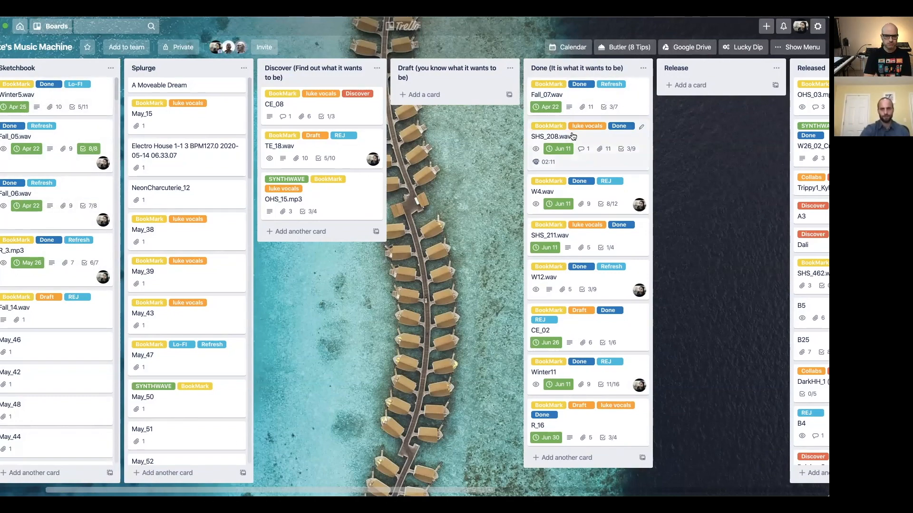
Examine the cards in the Splurge list and the lists on either side of it.
{"action": "scroll", "coordinate": [573, 136], "scroll_direction": "right", "scroll_amount": 2}
{"action": "scroll", "coordinate": [573, 136], "scroll_direction": "right", "scroll_amount": 2}
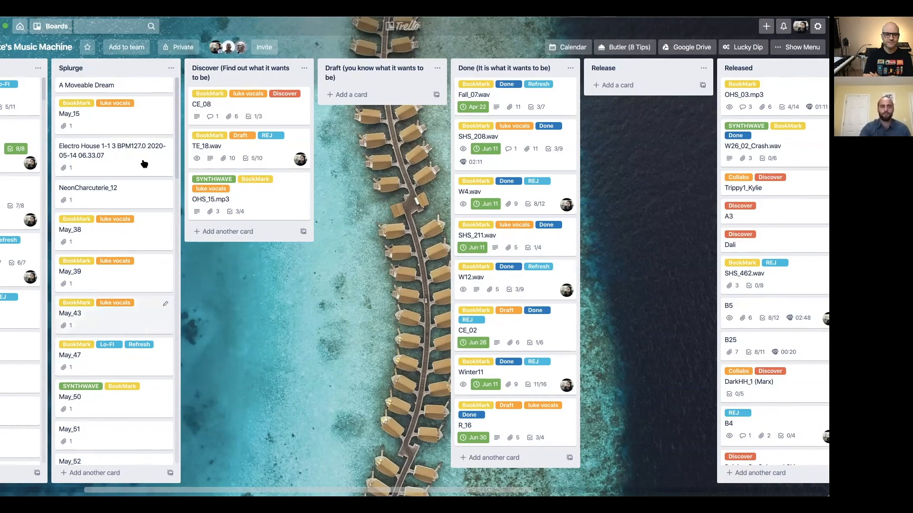
{"action": "scroll", "coordinate": [119, 197], "scroll_direction": "down", "scroll_amount": 10}
{"action": "scroll", "coordinate": [117, 198], "scroll_direction": "up", "scroll_amount": 10}
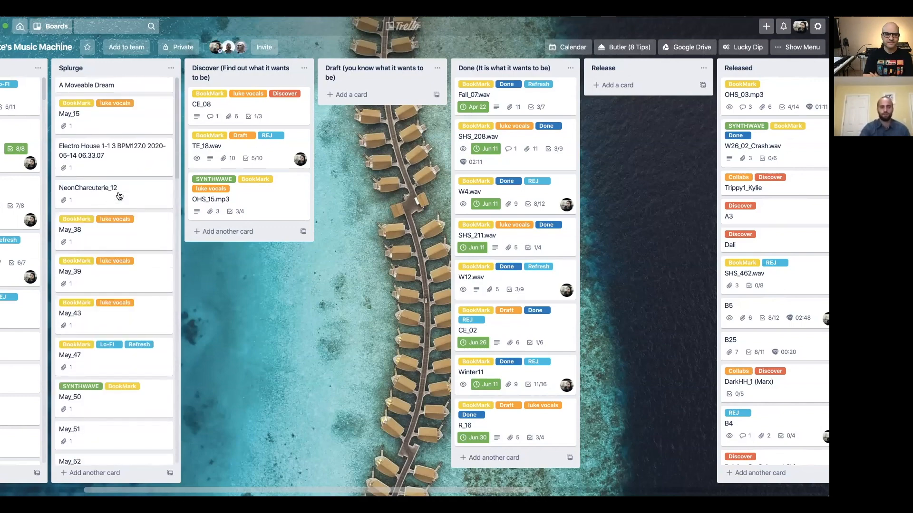
{"action": "scroll", "coordinate": [185, 270], "scroll_direction": "right", "scroll_amount": 2}
{"action": "scroll", "coordinate": [187, 271], "scroll_direction": "left", "scroll_amount": 5}
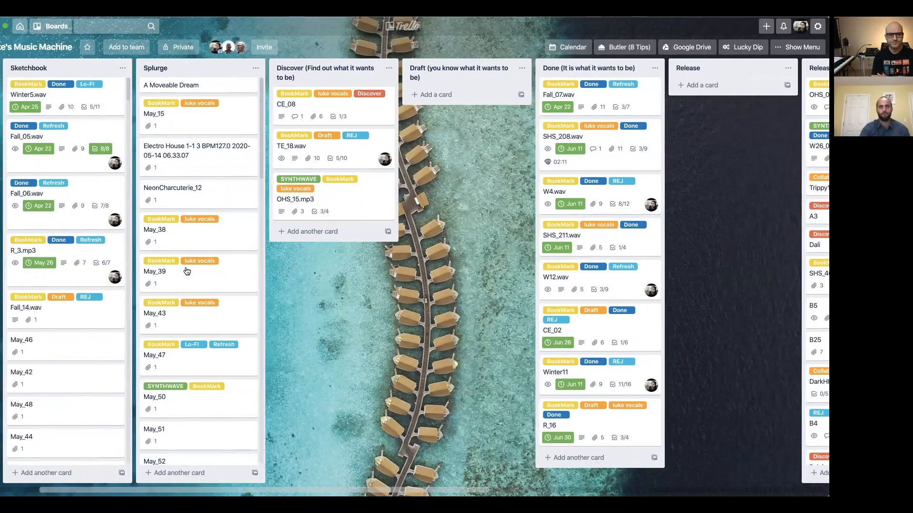
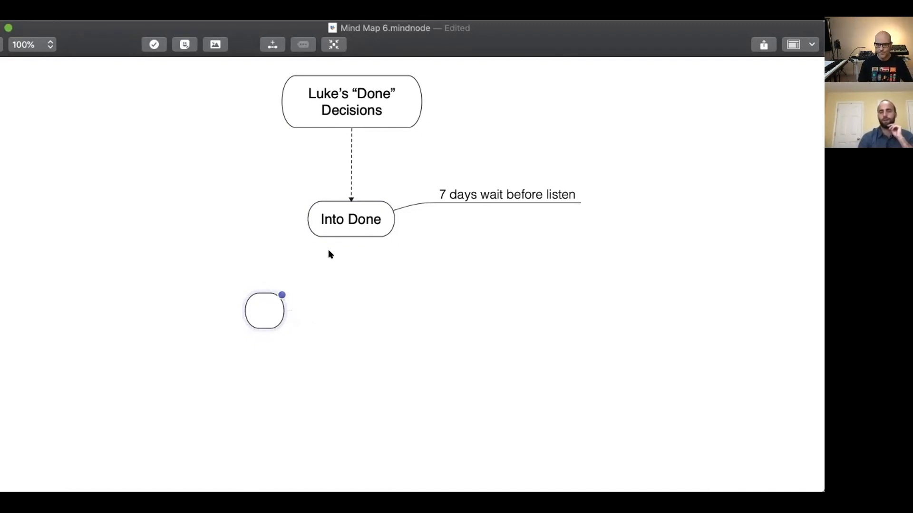
Put quotation marks around the word Done in the "Into Done" node so that it reads Into “Done”.
{"action": "left_click", "coordinate": [342, 218]}
{"action": "left_click", "coordinate": [342, 219]}
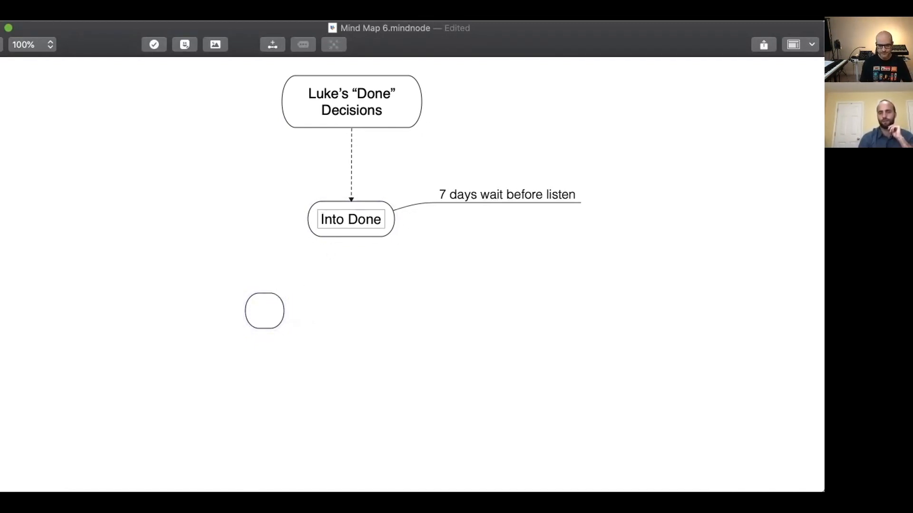
{"action": "type", "text": "“Done"}
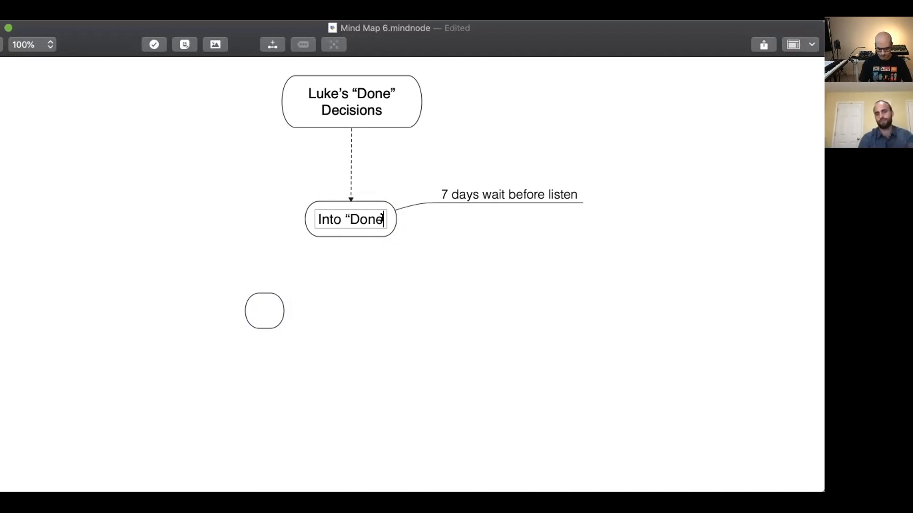
{"action": "type", "text": "”"}
{"action": "left_click", "coordinate": [241, 341]}
Fill the empty node with "Do I want to Release this?" and place it below the Into “Done” node.
{"action": "double_click", "coordinate": [263, 314]}
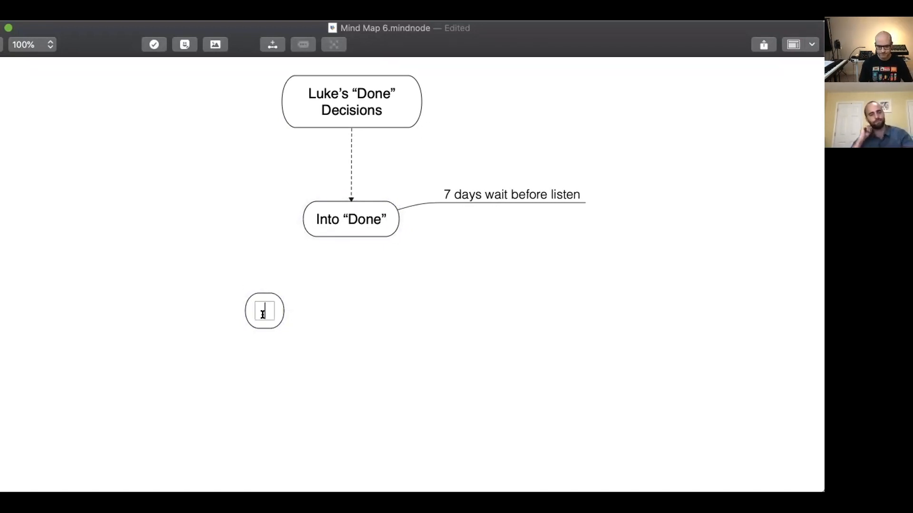
{"action": "type", "text": "Do I want"}
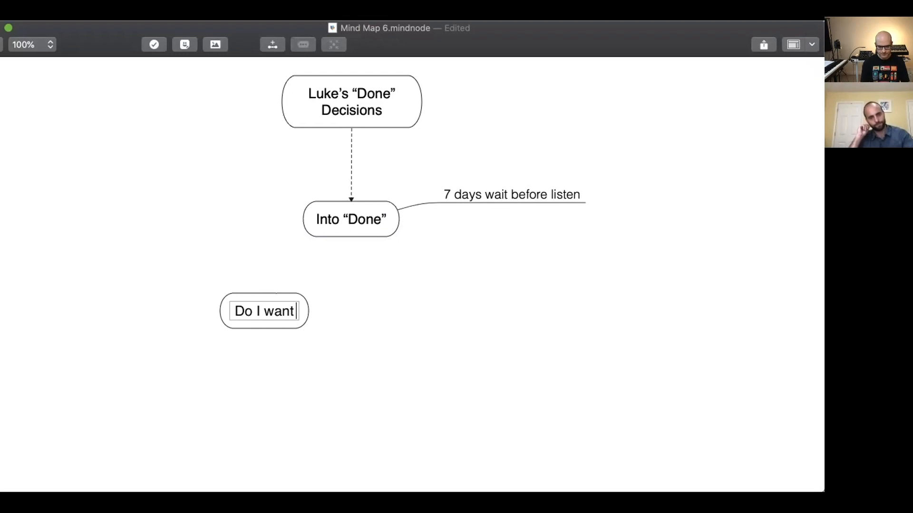
{"action": "type", "text": " to"}
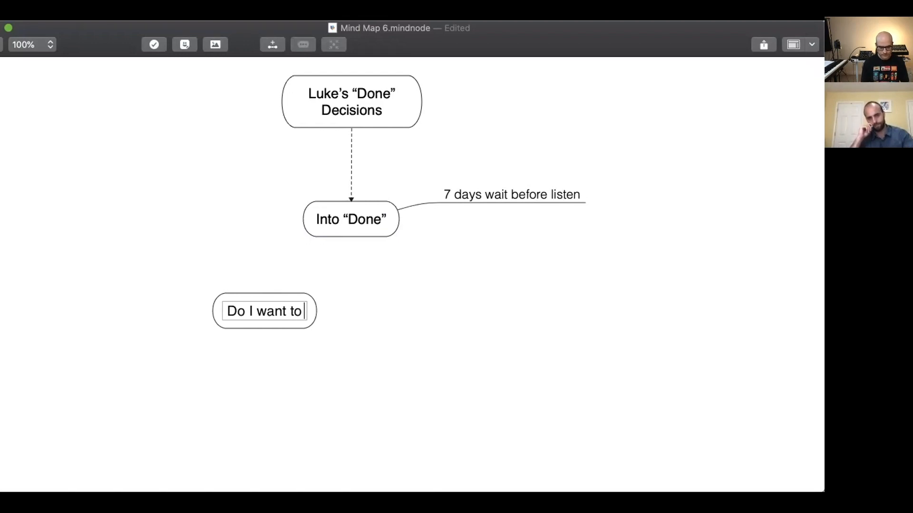
{"action": "type", "text": " Rele"}
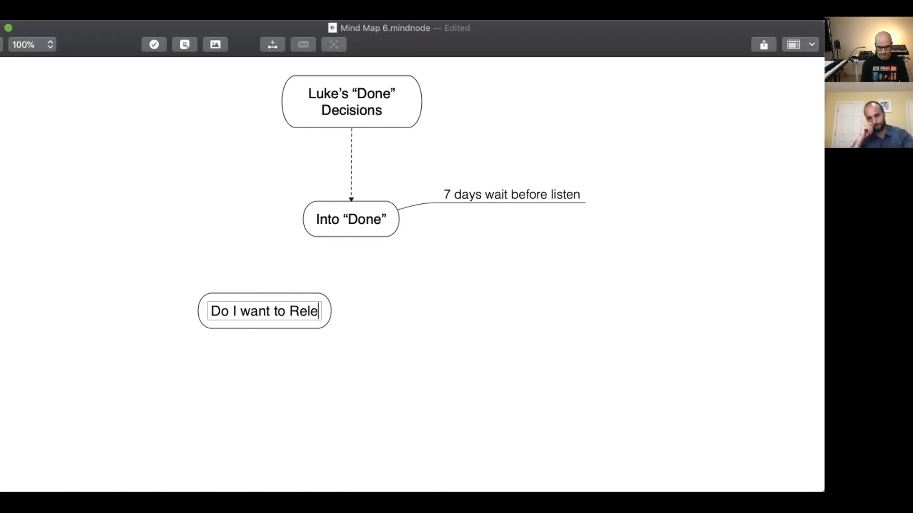
{"action": "type", "text": "ase this?"}
{"action": "key", "text": "Return"}
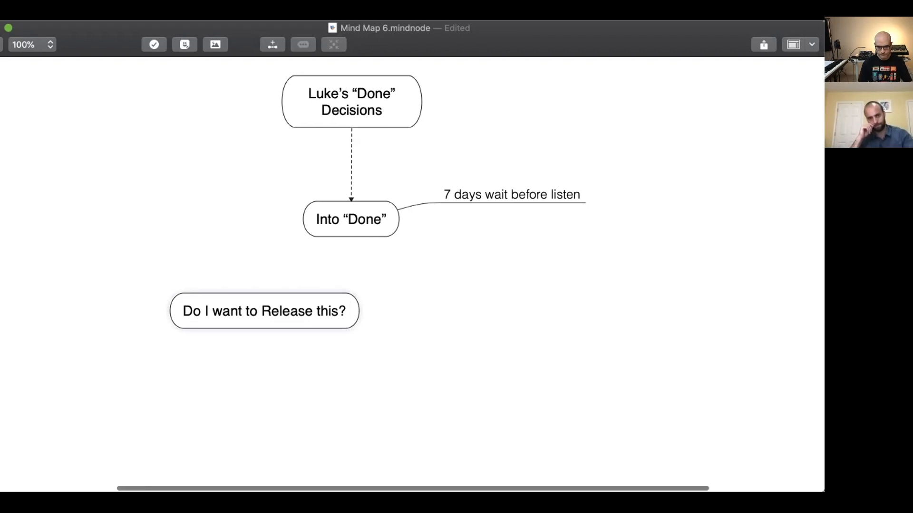
{"action": "left_click_drag", "start_coordinate": [299, 310], "coordinate": [383, 336]}
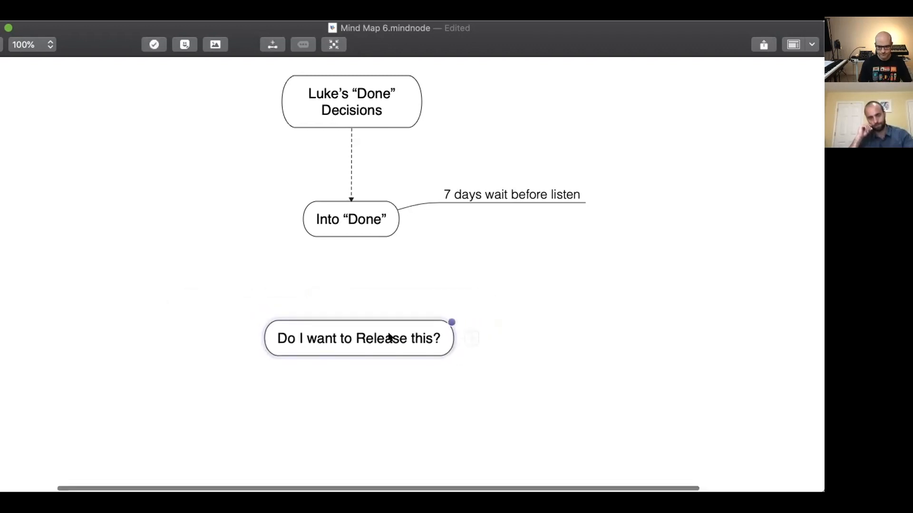
Connect the Into “Done” node to the "Do I want to Release this?" node.
{"action": "right_click", "coordinate": [349, 226]}
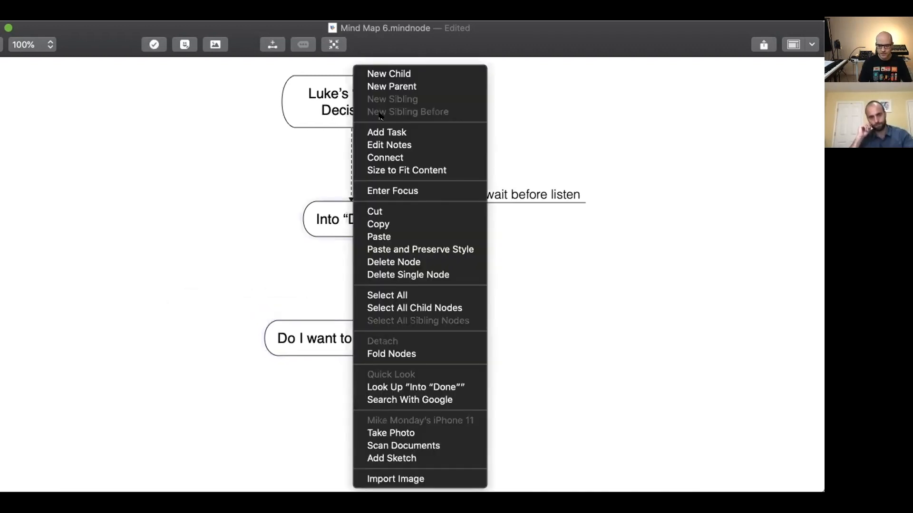
{"action": "left_click", "coordinate": [388, 157]}
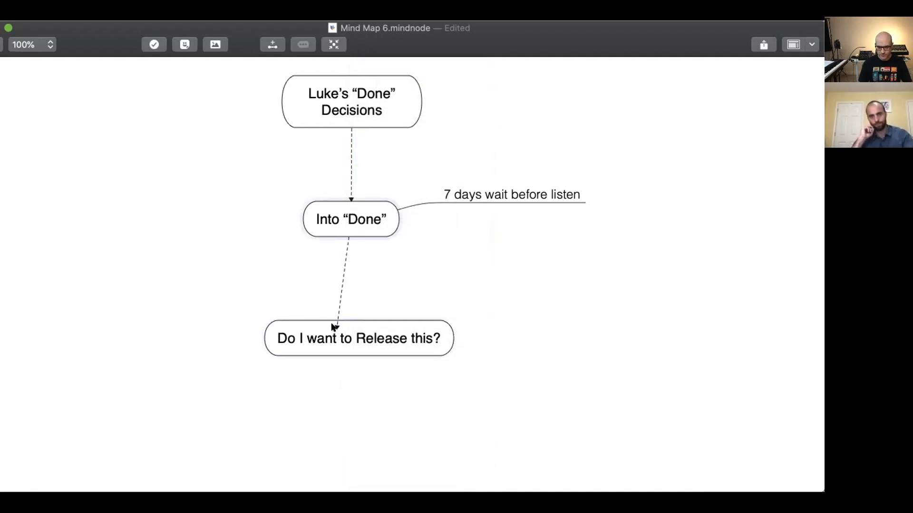
{"action": "left_click", "coordinate": [350, 326]}
{"action": "left_click", "coordinate": [209, 214]}
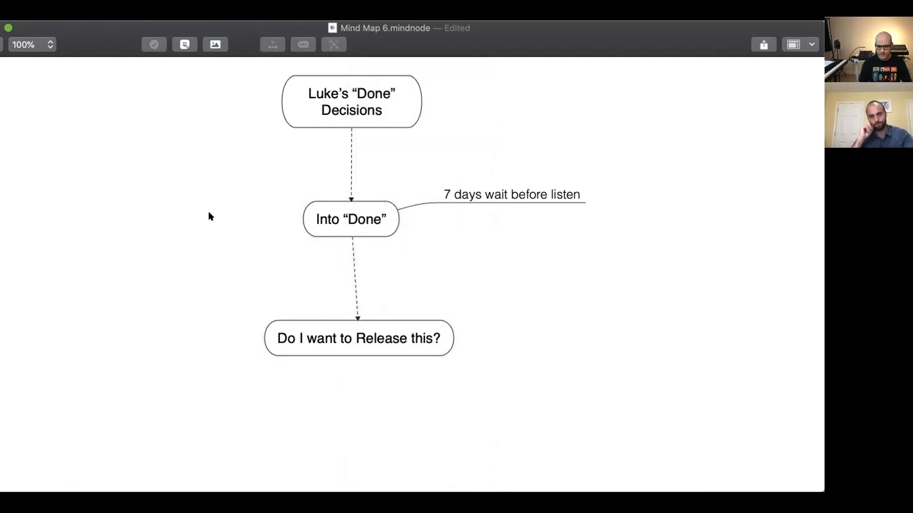
Nudge the "Do I want to Release this?" and Into “Done” nodes into line so their connections run nearly vertical.
{"action": "left_click", "coordinate": [365, 345]}
{"action": "left_click_drag", "start_coordinate": [363, 343], "coordinate": [359, 339]}
{"action": "left_click", "coordinate": [327, 218]}
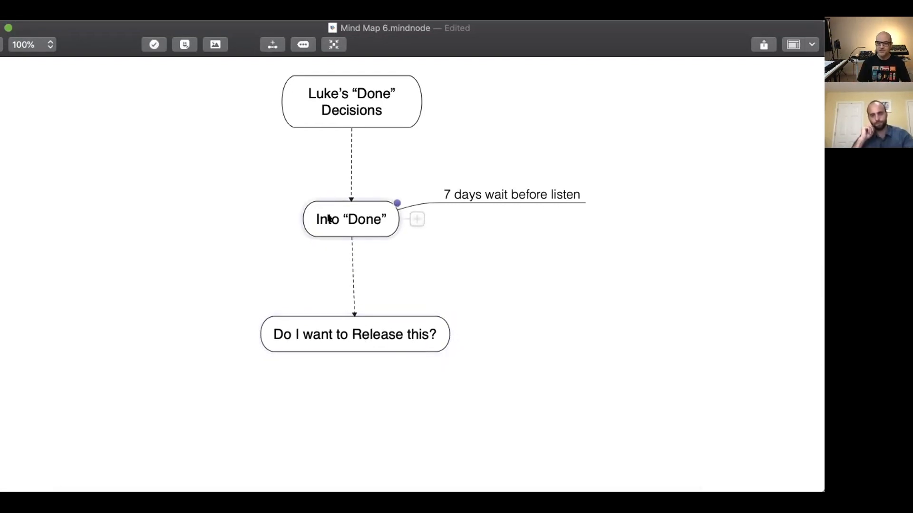
{"action": "left_click", "coordinate": [351, 201]}
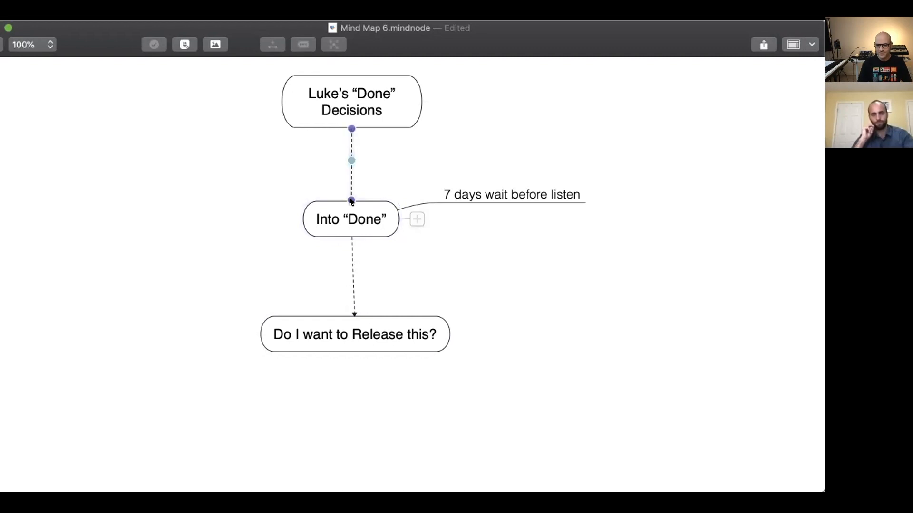
{"action": "left_click_drag", "start_coordinate": [374, 224], "coordinate": [378, 223]}
{"action": "left_click", "coordinate": [264, 200]}
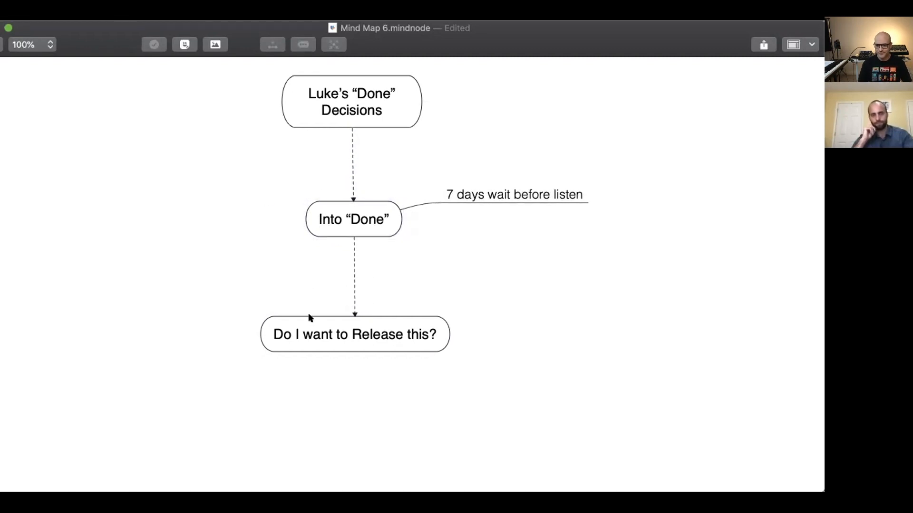
Narrow the "Do I want to Release this?" node so its text wraps onto two lines, and centre it under Into “Done”.
{"action": "left_click", "coordinate": [379, 326]}
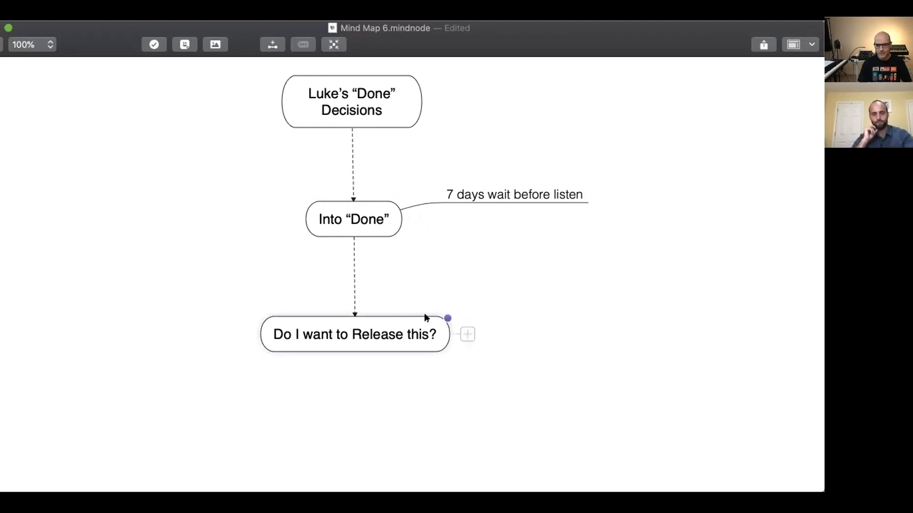
{"action": "left_click_drag", "start_coordinate": [446, 317], "coordinate": [395, 314]}
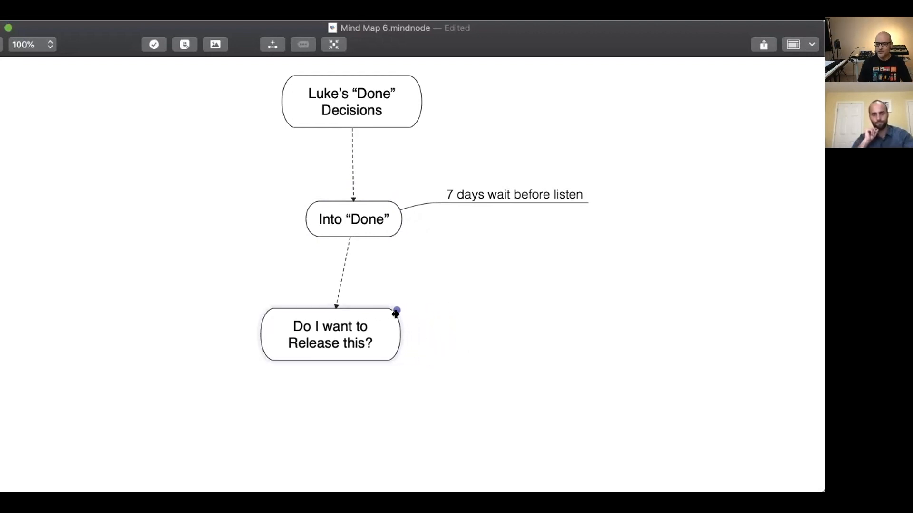
{"action": "left_click_drag", "start_coordinate": [342, 341], "coordinate": [365, 339]}
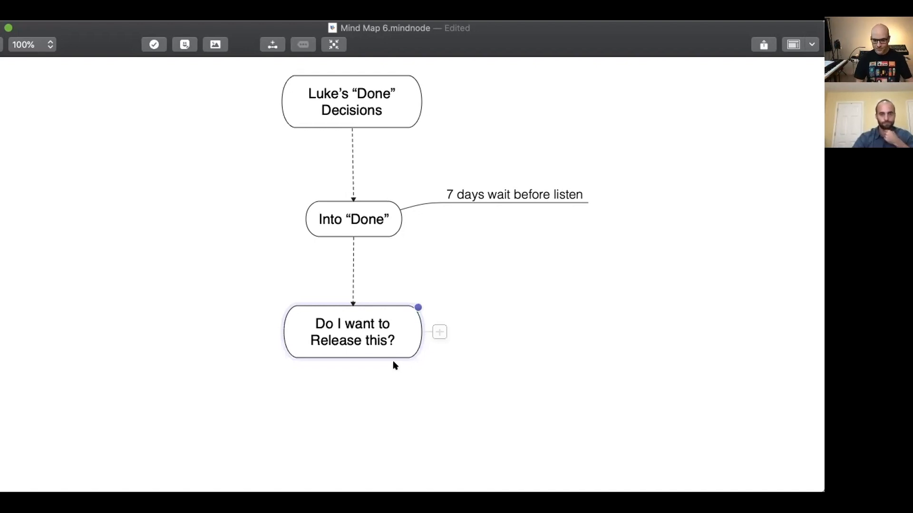
{"action": "scroll", "coordinate": [380, 345], "scroll_direction": "down", "scroll_amount": 3}
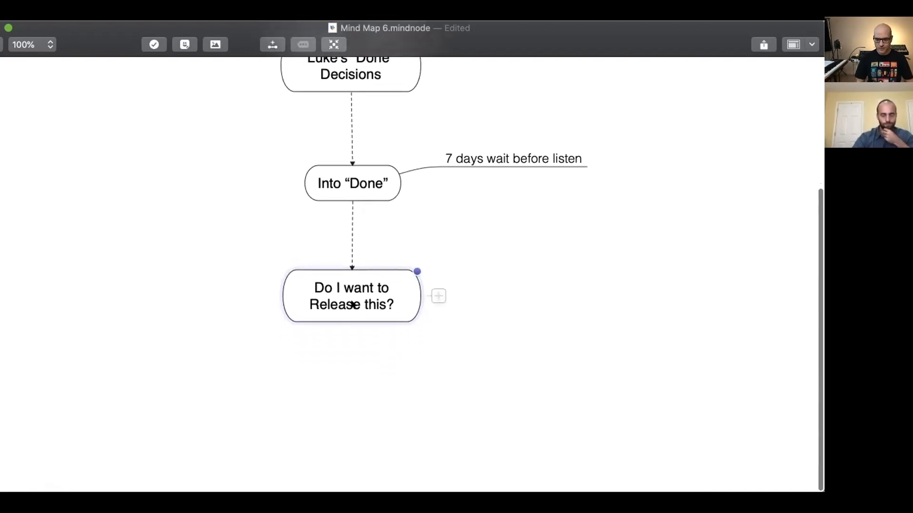
{"action": "right_click", "coordinate": [350, 303]}
{"action": "key", "text": "Escape"}
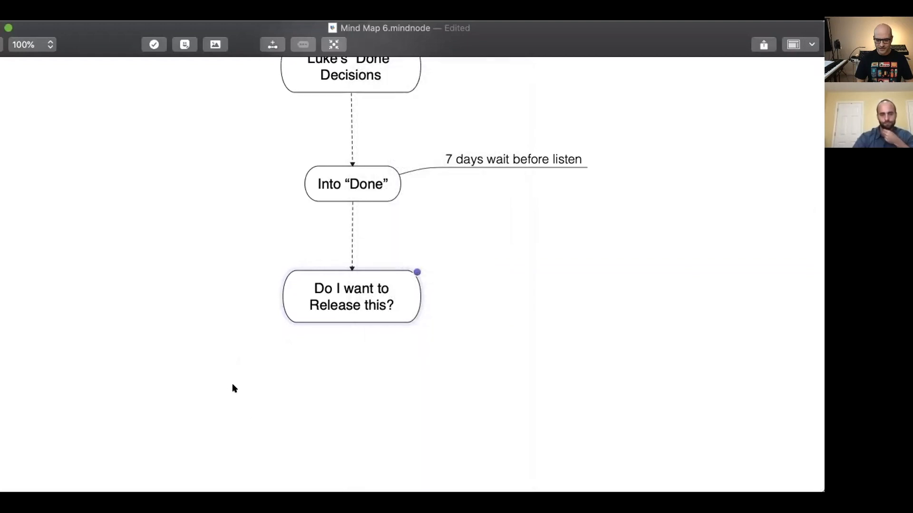
{"action": "right_click", "coordinate": [338, 316]}
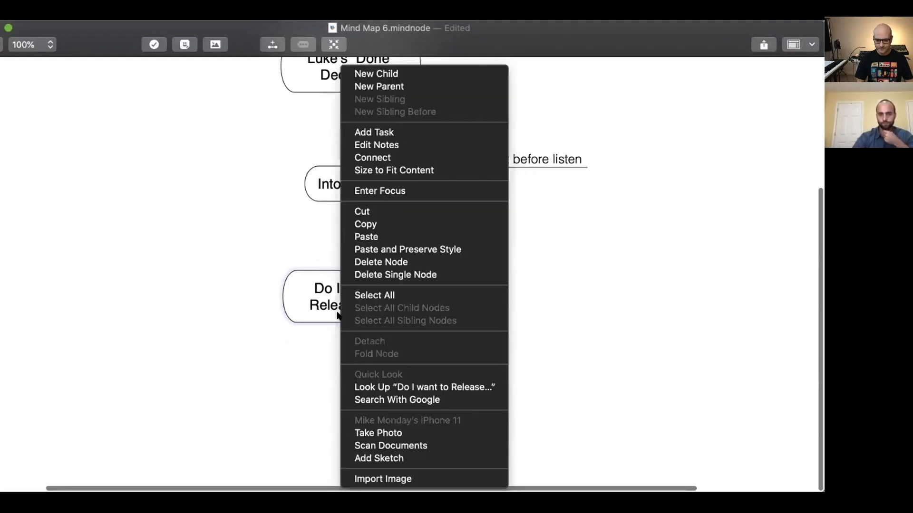
{"action": "left_click", "coordinate": [260, 337]}
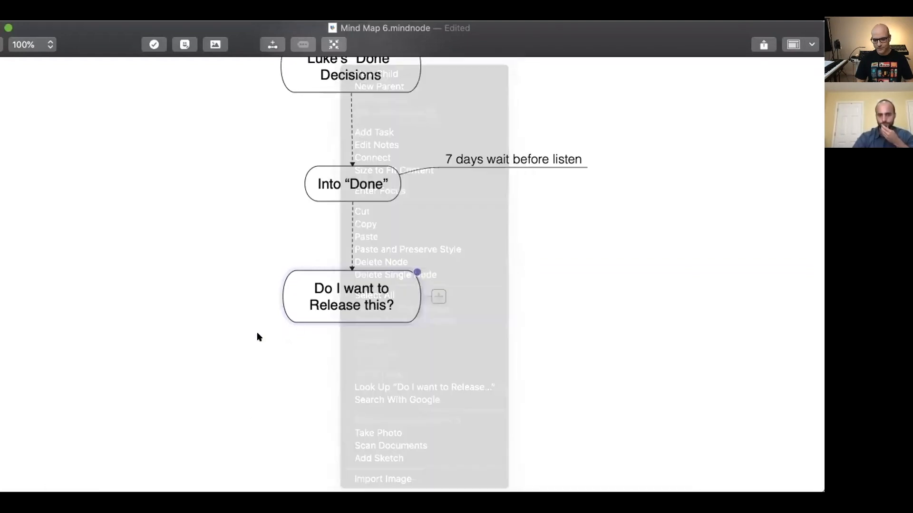
Add a new main node named "Sketchbook" in the empty area beside the "Do I want to Release this?" node.
{"action": "right_click", "coordinate": [602, 282]}
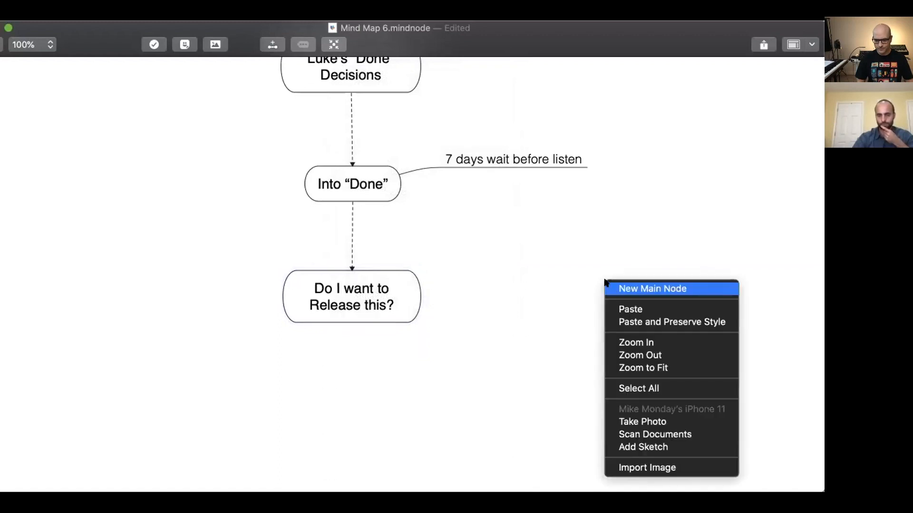
{"action": "left_click", "coordinate": [614, 288]}
{"action": "type", "text": "Sketchboook"}
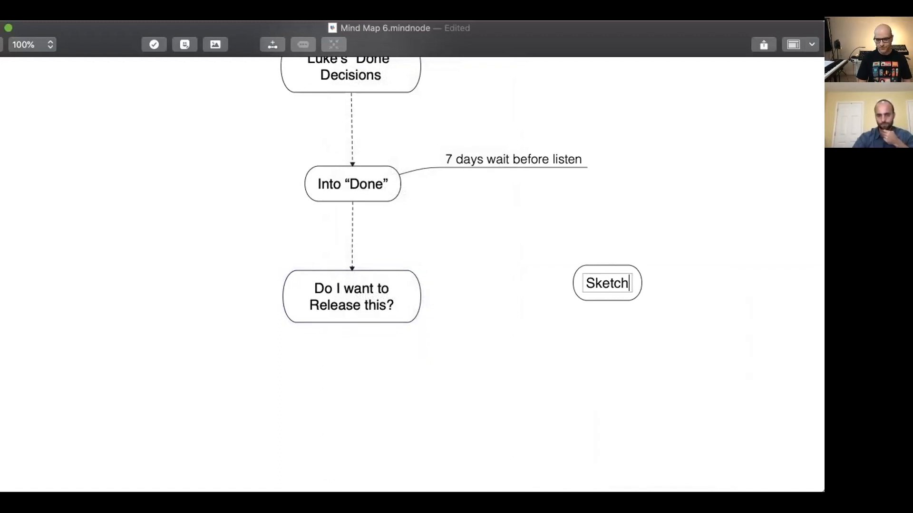
{"action": "double_click", "coordinate": [609, 283]}
{"action": "key", "text": "Right"}
{"action": "key", "text": "BackSpace"}
{"action": "key", "text": "BackSpace"}
{"action": "type", "text": "l"}
{"action": "key", "text": "BackSpace"}
{"action": "type", "text": "k"}
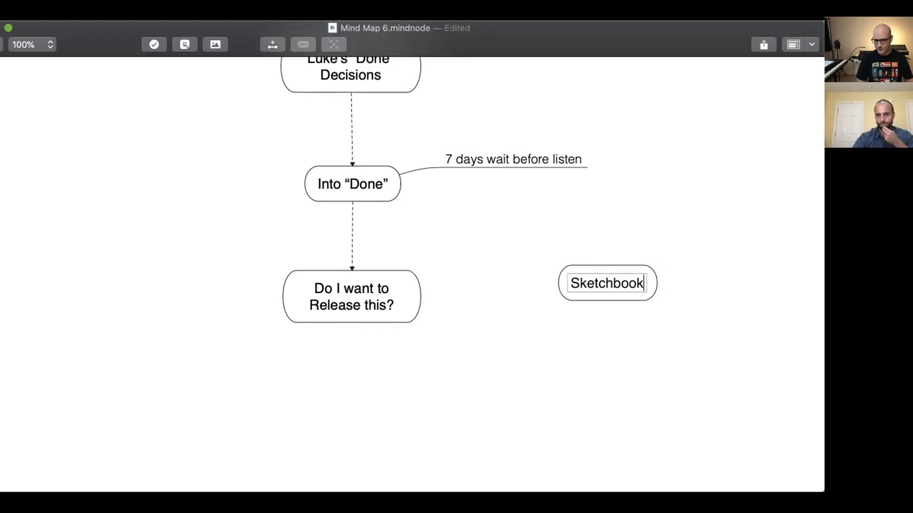
{"action": "key", "text": "Return"}
Move the Sketchbook node level with the "Do I want to Release this?" node and connect the question to it.
{"action": "right_click", "coordinate": [613, 287]}
{"action": "left_click", "coordinate": [607, 331]}
{"action": "left_click", "coordinate": [571, 317]}
{"action": "left_click_drag", "start_coordinate": [603, 271], "coordinate": [574, 254]}
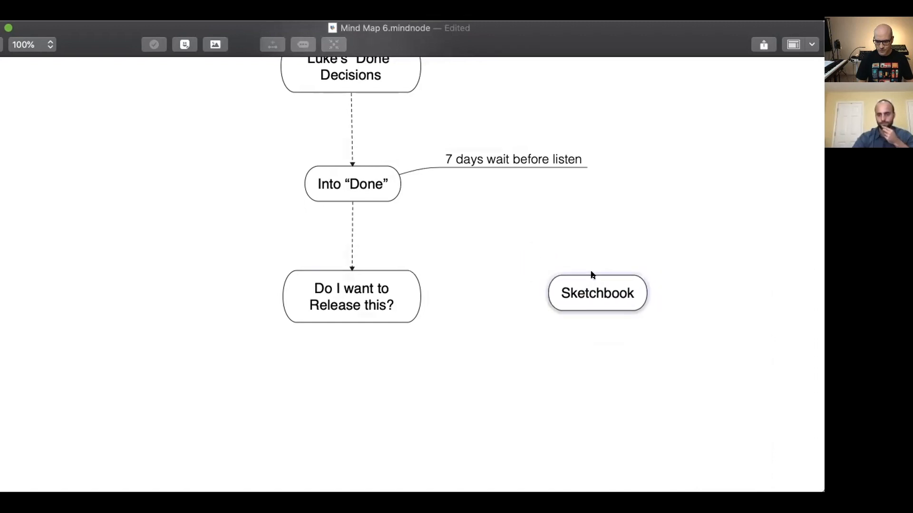
{"action": "right_click", "coordinate": [372, 281]}
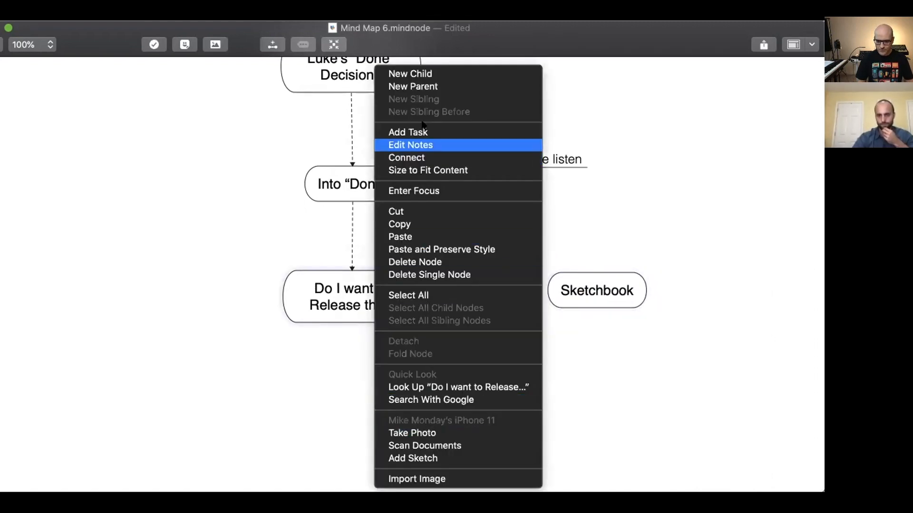
{"action": "left_click", "coordinate": [423, 157]}
{"action": "left_click", "coordinate": [561, 291]}
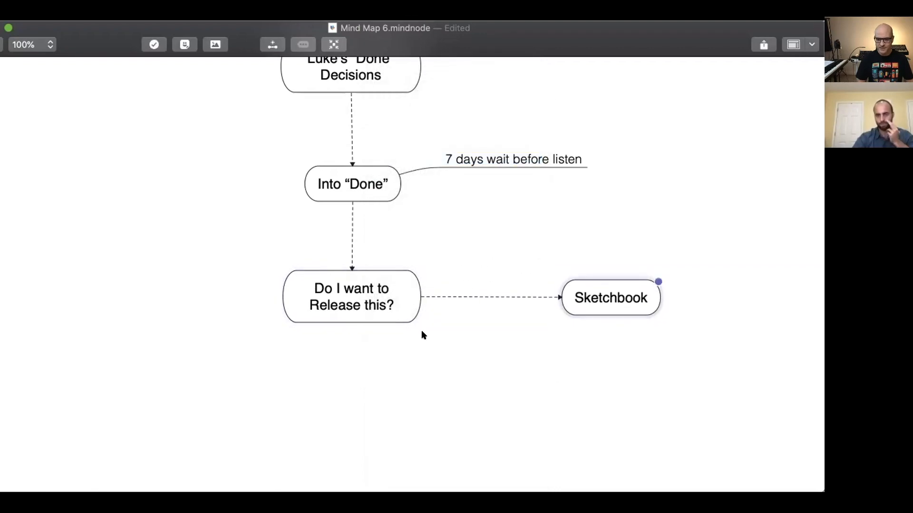
Label the connection between "Do I want to Release this?" and Sketchbook as "NO".
{"action": "left_click", "coordinate": [480, 291]}
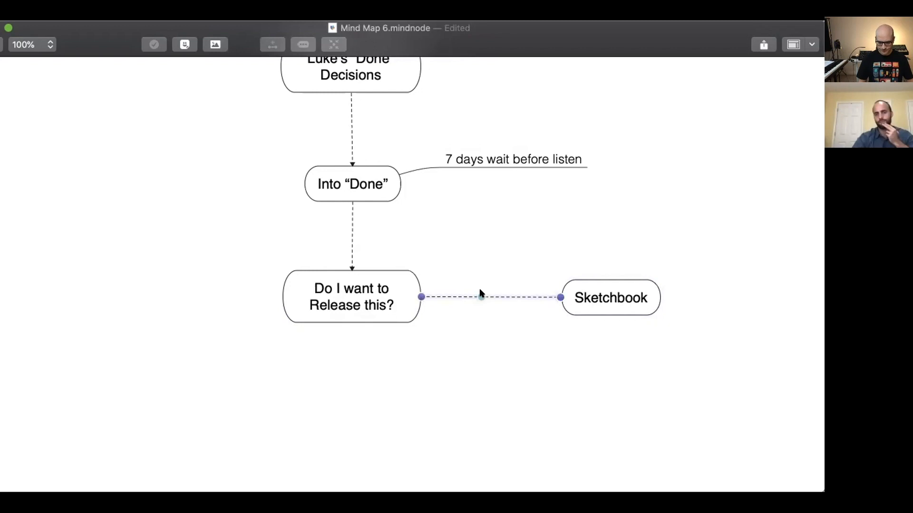
{"action": "double_click", "coordinate": [492, 293]}
{"action": "type", "text": "NO"}
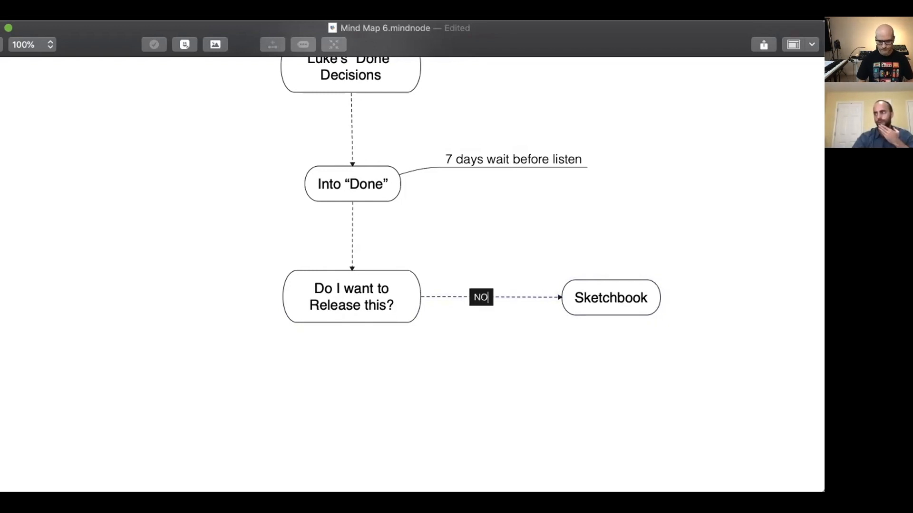
{"action": "key", "text": "Return"}
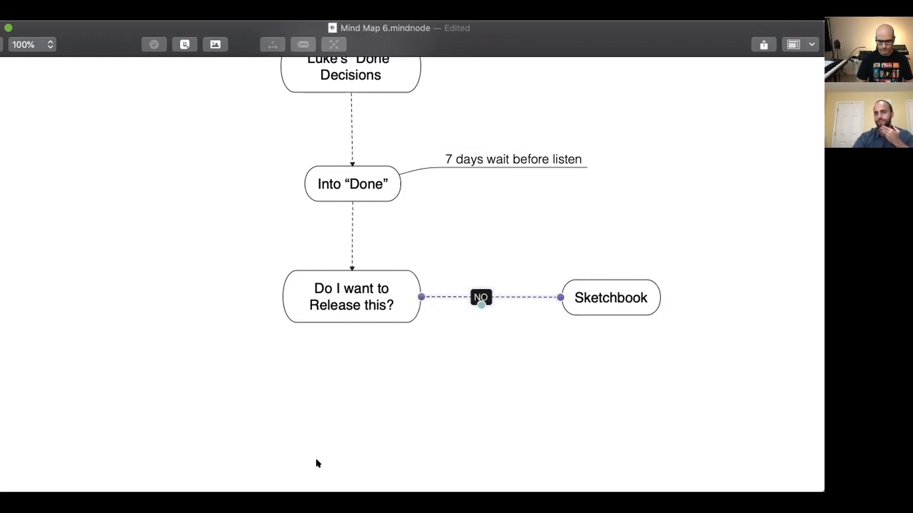
Resize the mind map window so the whole decision flow fits with free space below the release question.
{"action": "scroll", "coordinate": [306, 430], "scroll_direction": "down", "scroll_amount": 2}
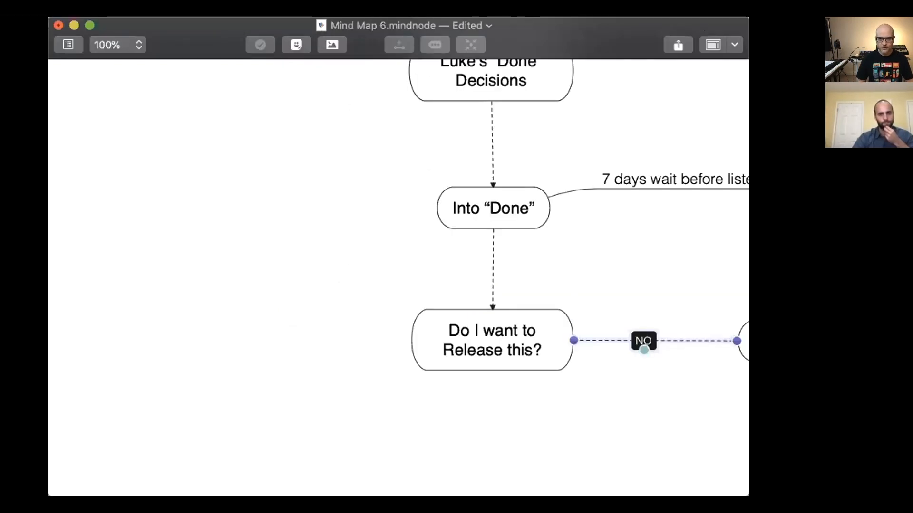
{"action": "left_click_drag", "start_coordinate": [737, 485], "coordinate": [765, 494]}
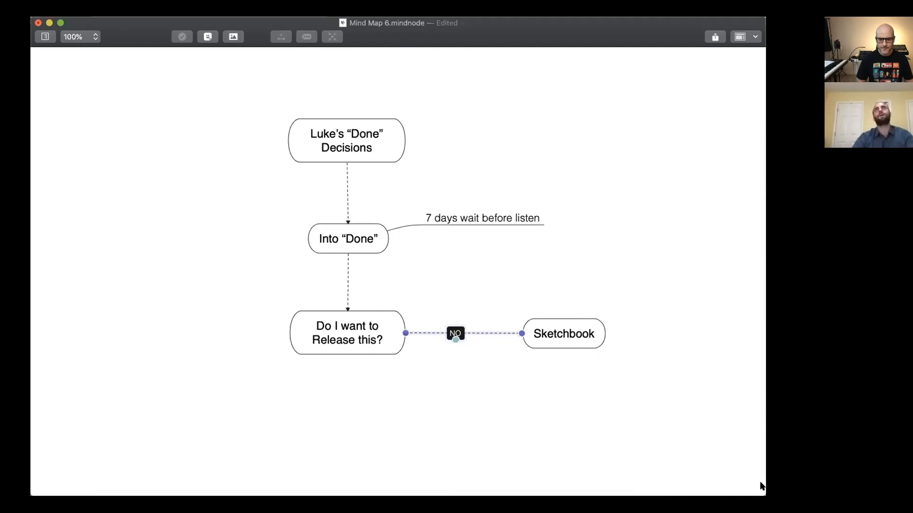
{"action": "left_click_drag", "start_coordinate": [764, 495], "coordinate": [752, 492]}
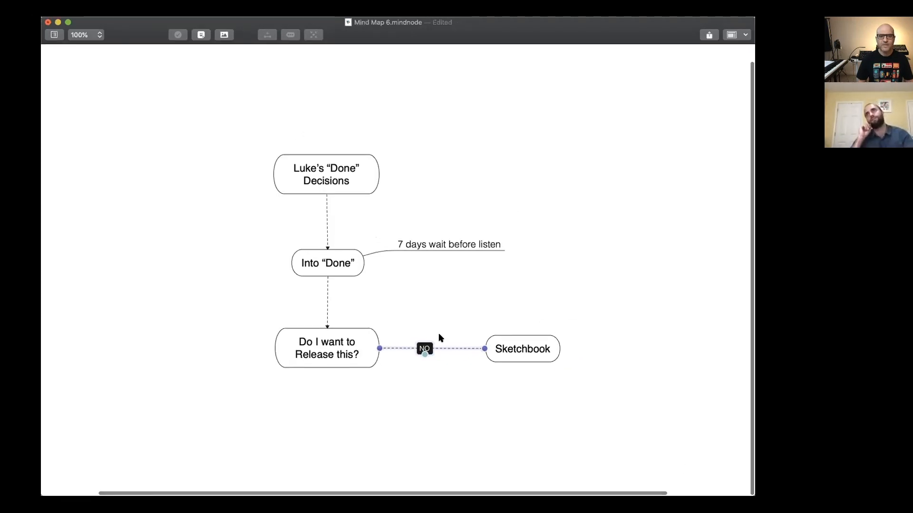
Add a new main node reading "Does this stylistically fit into the Bells & Robes world?" below the "Do I want to Release this?" node.
{"action": "right_click", "coordinate": [299, 452]}
{"action": "left_click", "coordinate": [323, 458]}
{"action": "type", "text": "Does this s"}
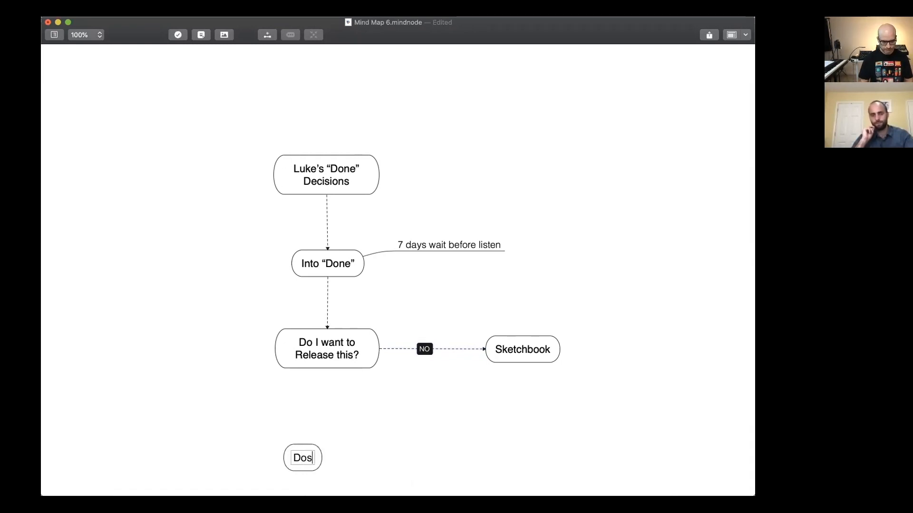
{"action": "type", "text": "tyl"}
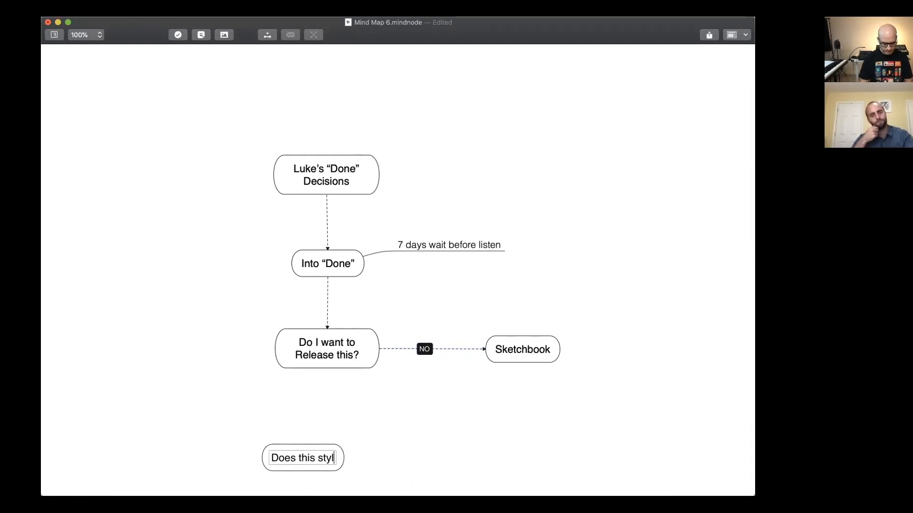
{"action": "type", "text": "istically f"}
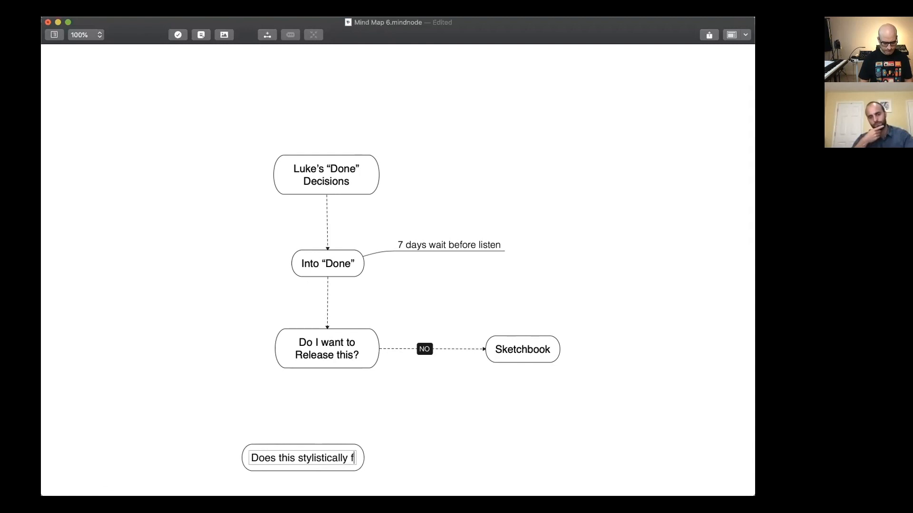
{"action": "type", "text": "it into the"}
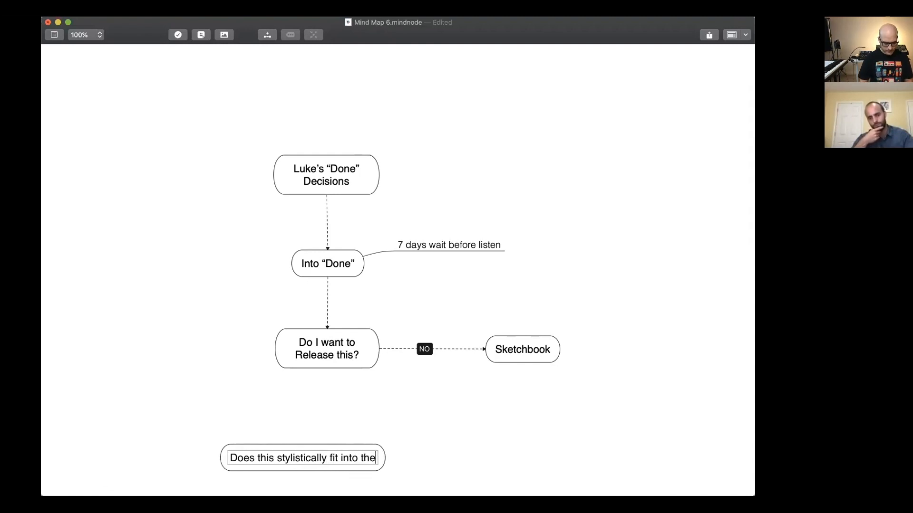
{"action": "type", "text": " Bells & Robes"}
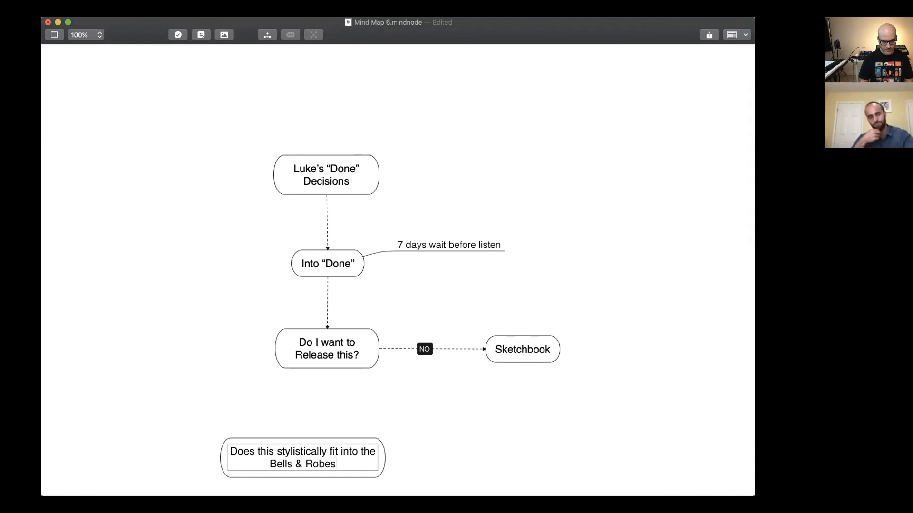
{"action": "type", "text": " world"}
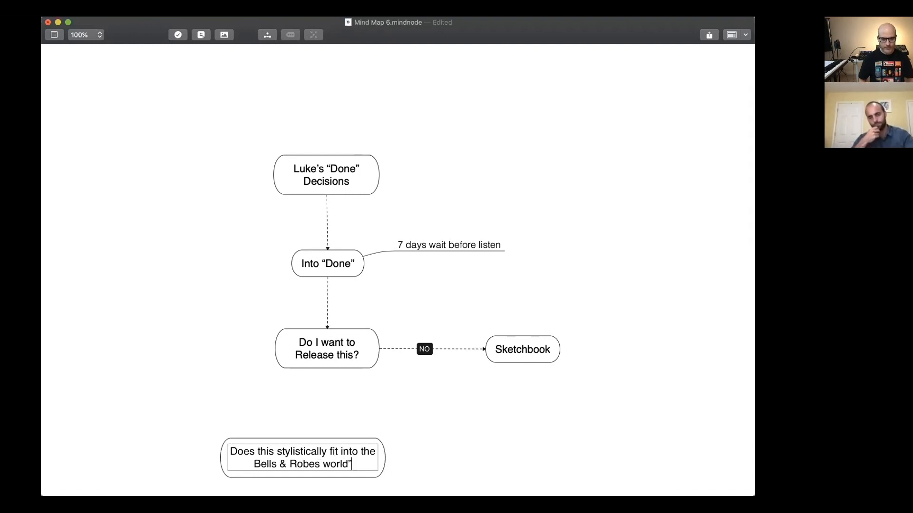
{"action": "type", "text": "?"}
{"action": "key", "text": "Return"}
Move the Bells & Robes question node so it sits below and to the left of the release question.
{"action": "left_click_drag", "start_coordinate": [291, 460], "coordinate": [248, 452]}
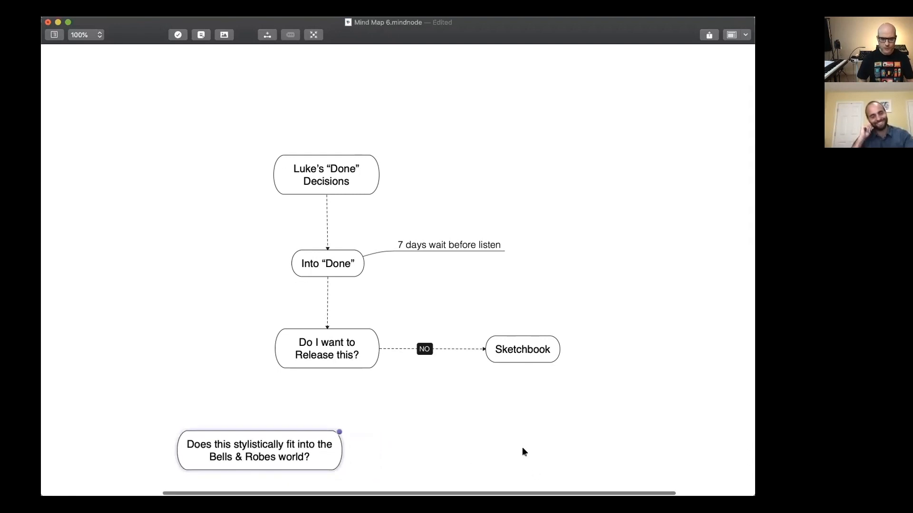
{"action": "scroll", "coordinate": [492, 421], "scroll_direction": "down", "scroll_amount": 5}
{"action": "left_click_drag", "start_coordinate": [325, 169], "coordinate": [326, 171]}
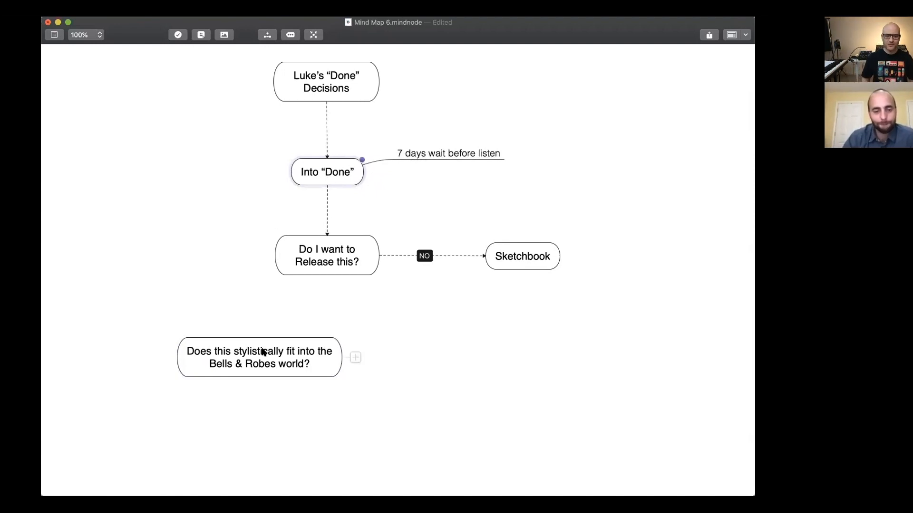
{"action": "left_click", "coordinate": [266, 364]}
{"action": "left_click_drag", "start_coordinate": [266, 364], "coordinate": [241, 370]}
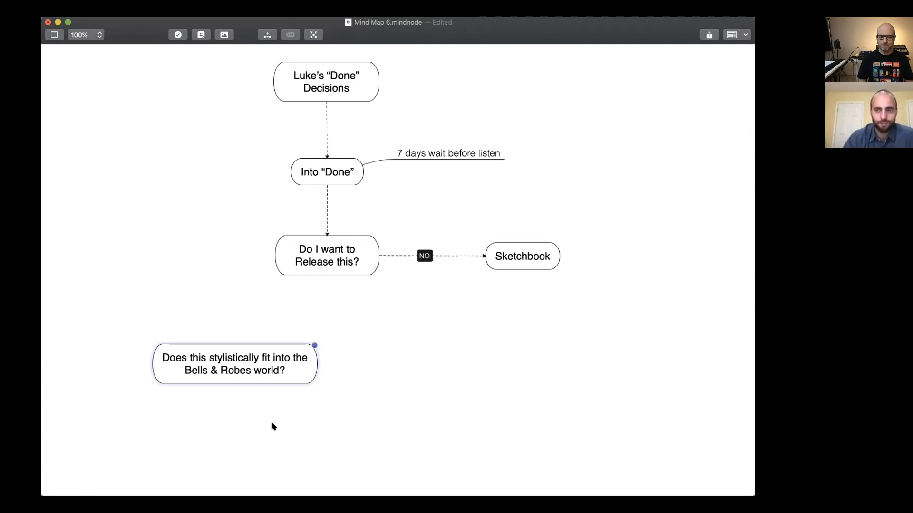
Connect "Do I want to Release this?" to the Bells & Robes question and label the connection "YES".
{"action": "right_click", "coordinate": [302, 273]}
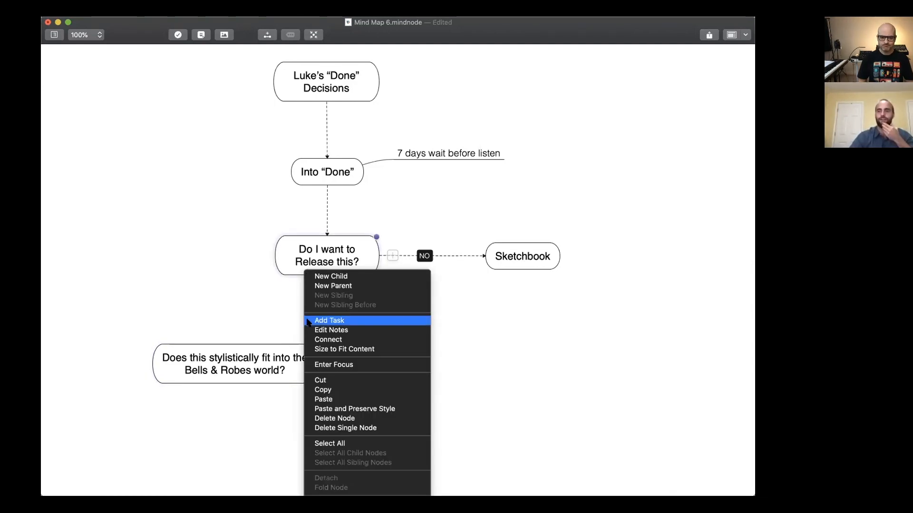
{"action": "left_click", "coordinate": [328, 340]}
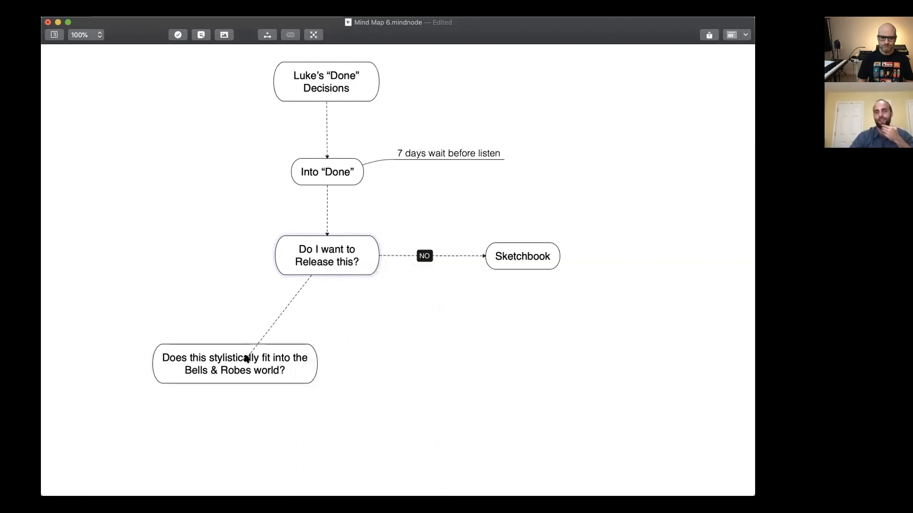
{"action": "left_click", "coordinate": [265, 326]}
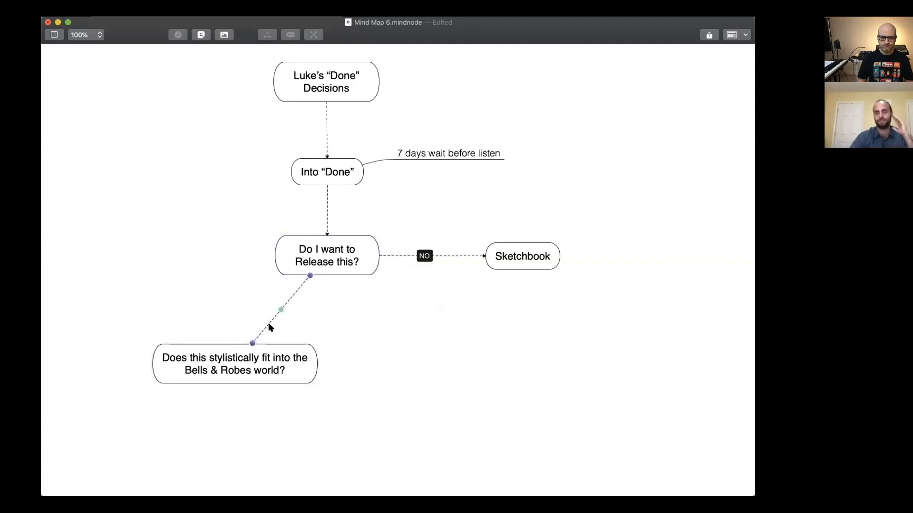
{"action": "double_click", "coordinate": [284, 303]}
{"action": "type", "text": "YES"}
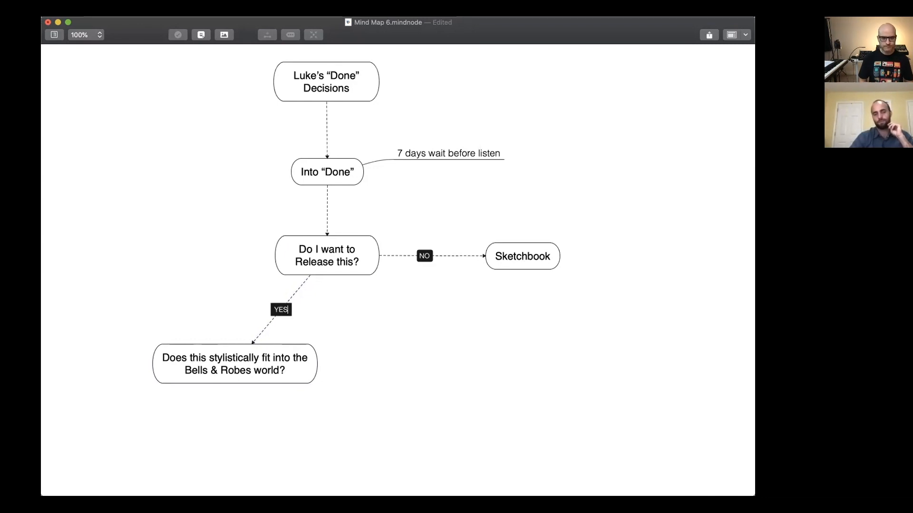
{"action": "key", "text": "Return"}
{"action": "left_click", "coordinate": [205, 332]}
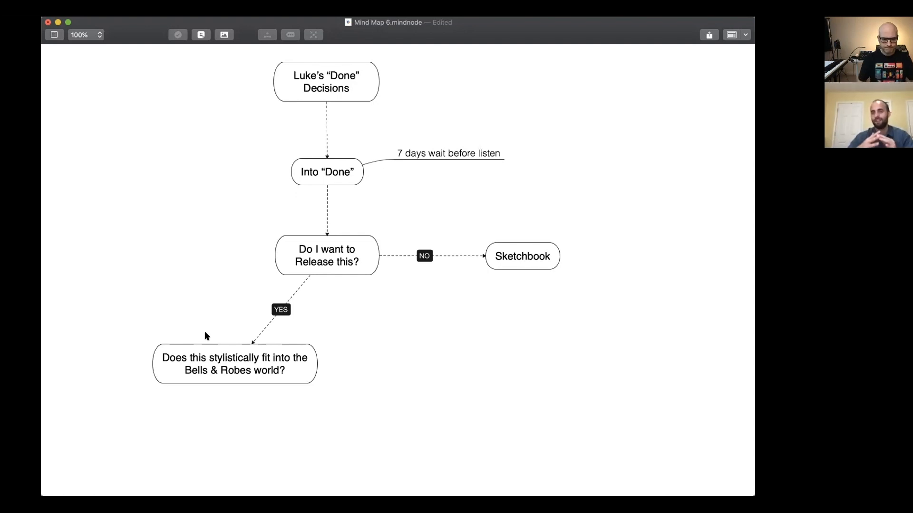
{"action": "right_click", "coordinate": [267, 360]}
{"action": "left_click", "coordinate": [374, 318]}
{"action": "left_click", "coordinate": [227, 372]}
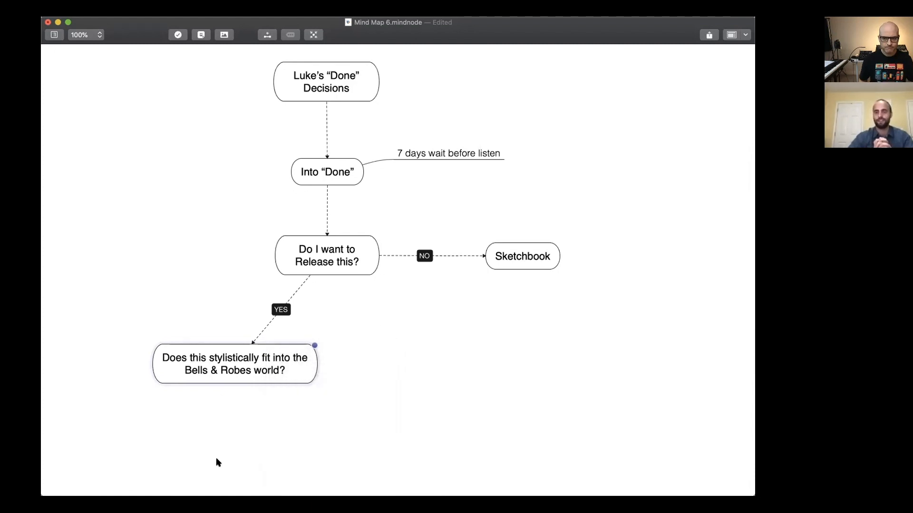
Add a new main node below the Bells & Robes question, reading "Send to" followed by the collaborator's first name.
{"action": "scroll", "coordinate": [217, 460], "scroll_direction": "down", "scroll_amount": 1}
{"action": "right_click", "coordinate": [205, 427]}
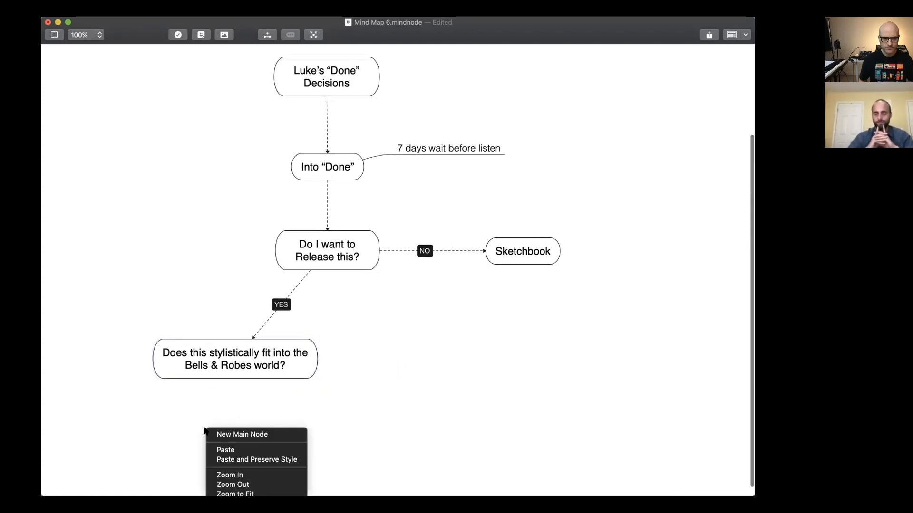
{"action": "left_click", "coordinate": [212, 434]}
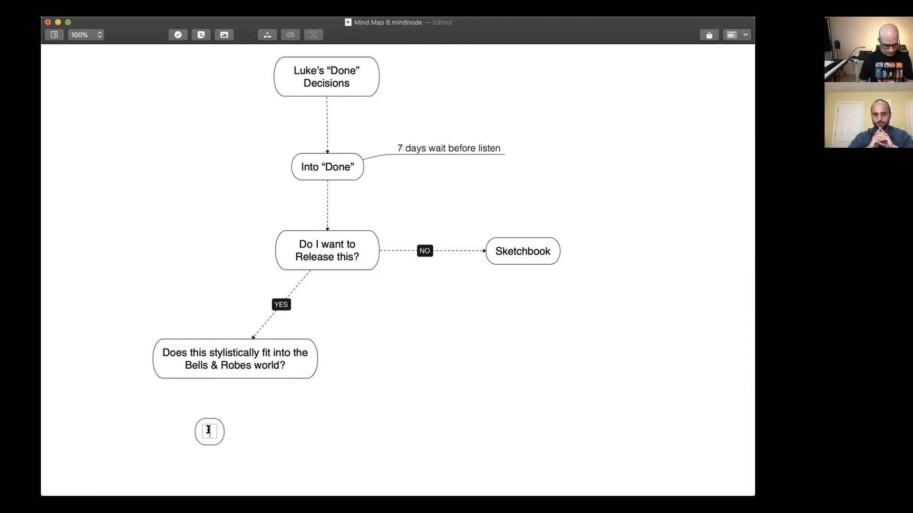
{"action": "type", "text": "Send to Dean"}
{"action": "key", "text": "Return"}
{"action": "left_click_drag", "start_coordinate": [212, 438], "coordinate": [227, 455]}
Connect the Bells & Robes question to the "Send to" node beneath it.
{"action": "right_click", "coordinate": [223, 373]}
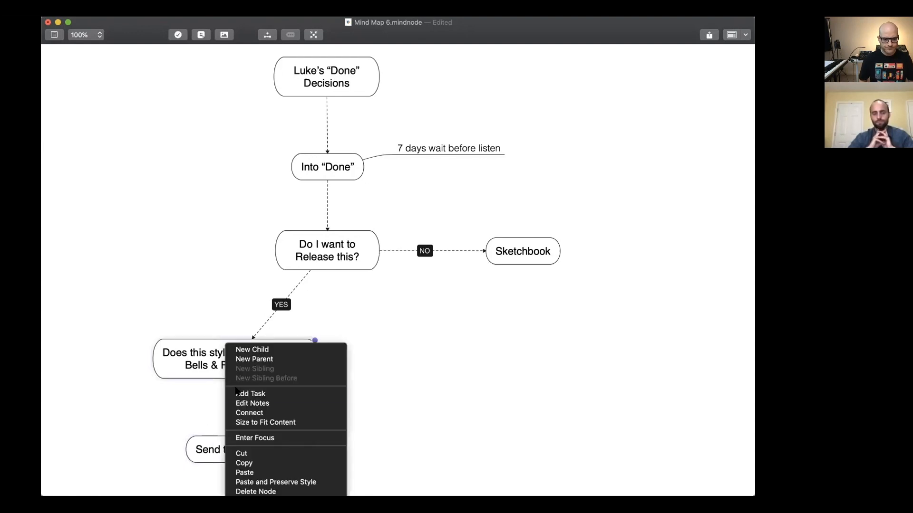
{"action": "left_click", "coordinate": [249, 412]}
{"action": "left_click", "coordinate": [238, 447]}
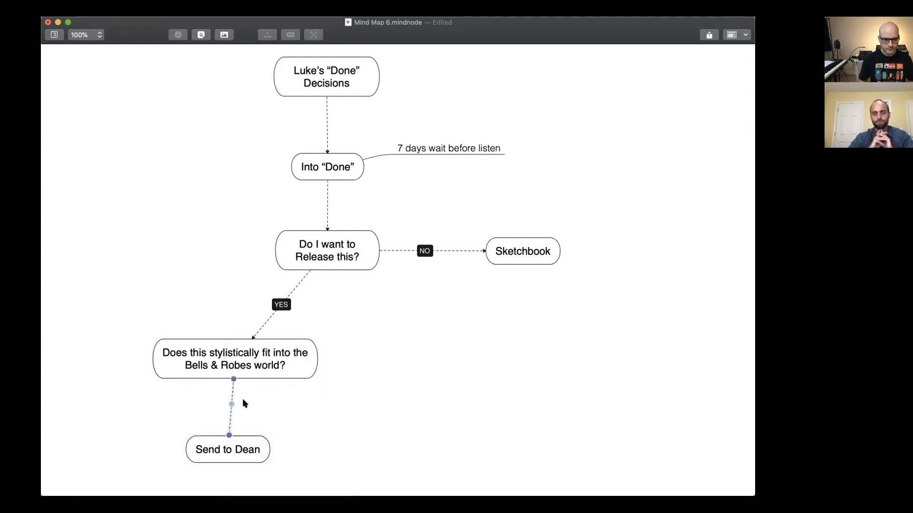
Label that connection "IT COULD" and straighten it by moving the "Send to" node directly beneath the Bells & Robes question.
{"action": "double_click", "coordinate": [230, 415]}
{"action": "type", "text": "IT COULD"}
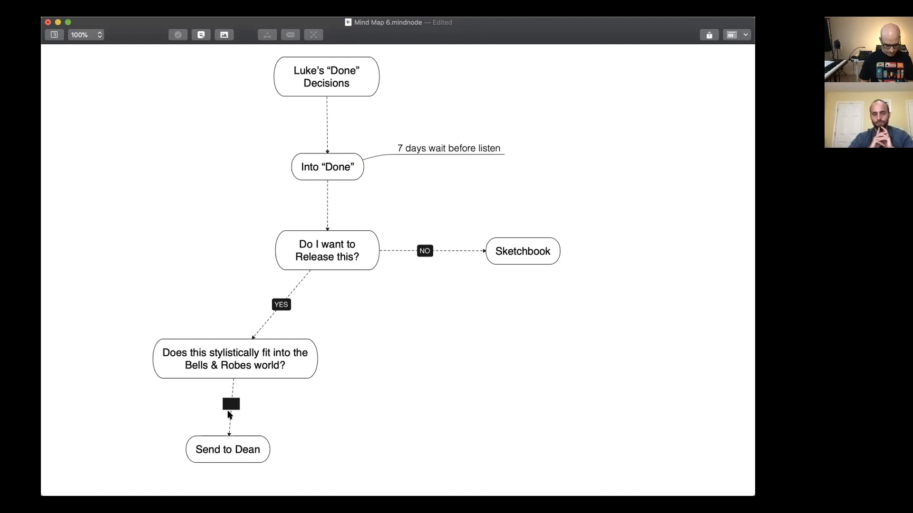
{"action": "left_click_drag", "start_coordinate": [224, 458], "coordinate": [233, 464]}
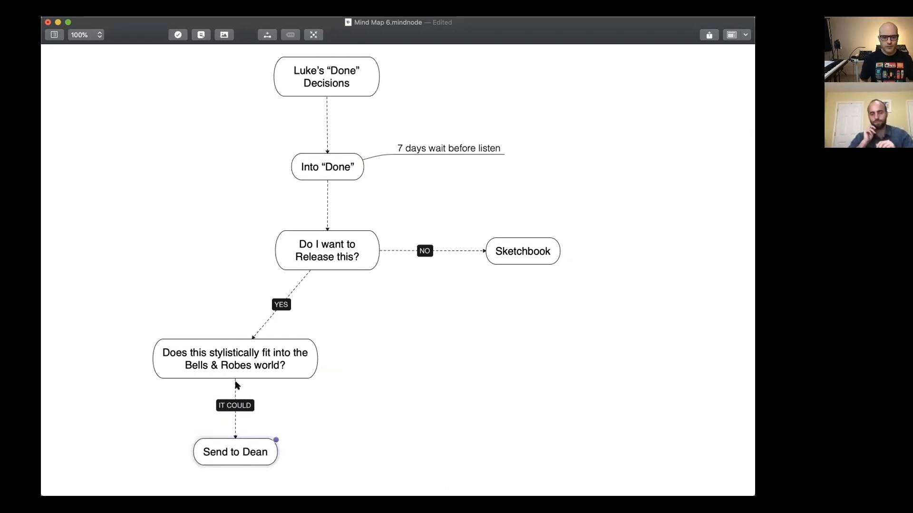
Add a new main node reading "Does it fit into a potential solo project" in the empty area beside the Bells & Robes question.
{"action": "left_click", "coordinate": [296, 352]}
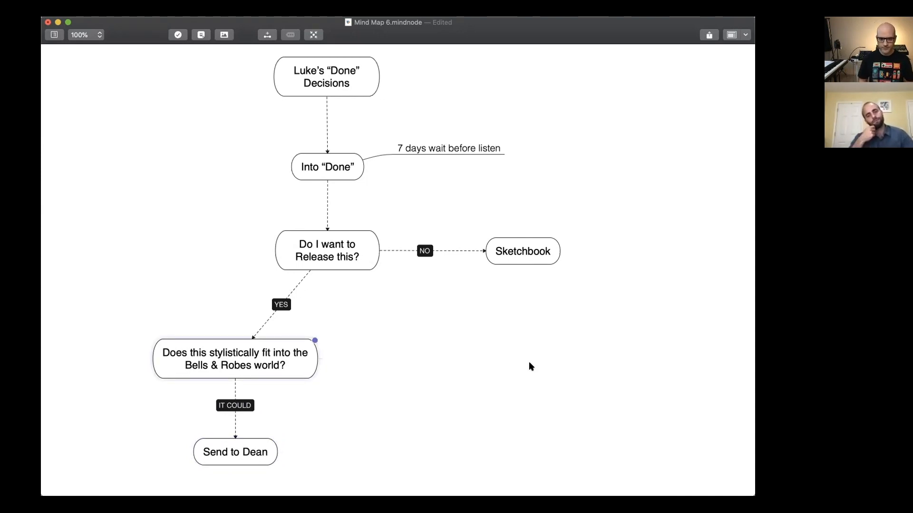
{"action": "left_click", "coordinate": [481, 360]}
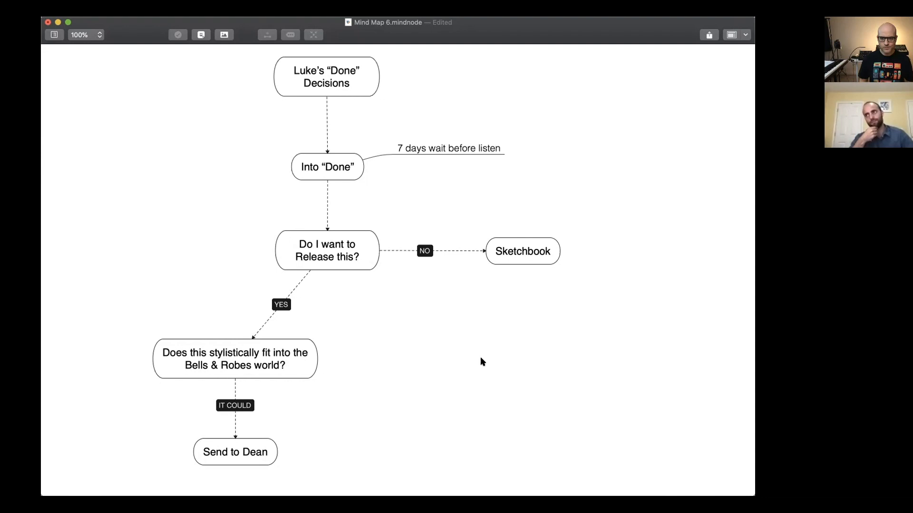
{"action": "right_click", "coordinate": [481, 354]}
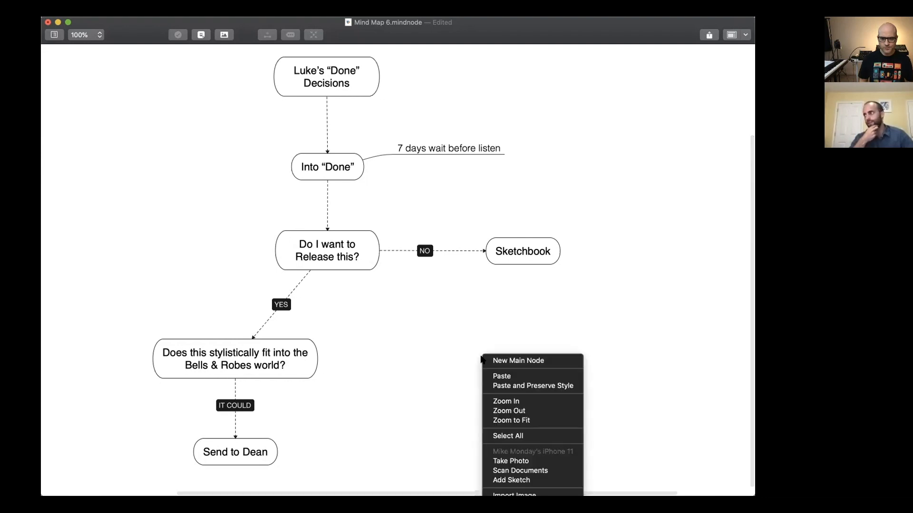
{"action": "left_click", "coordinate": [485, 360]}
{"action": "type", "text": "Does"}
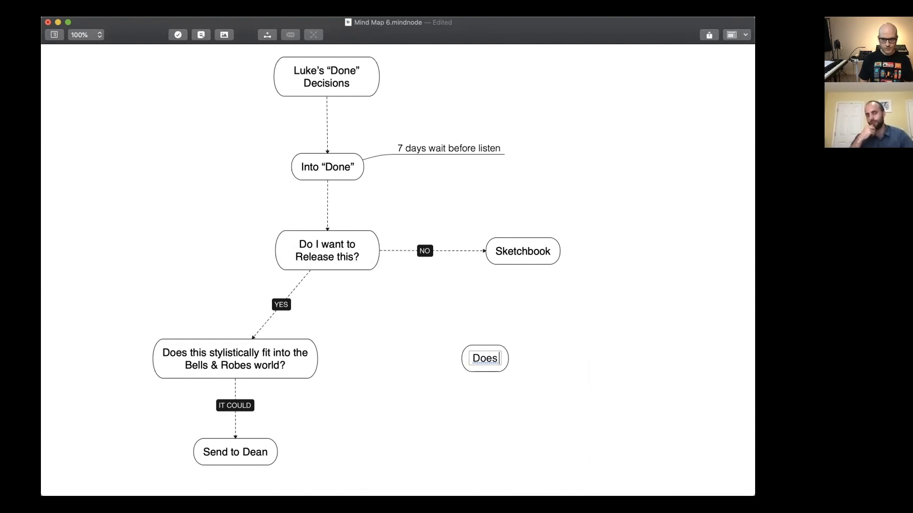
{"action": "type", "text": " it"}
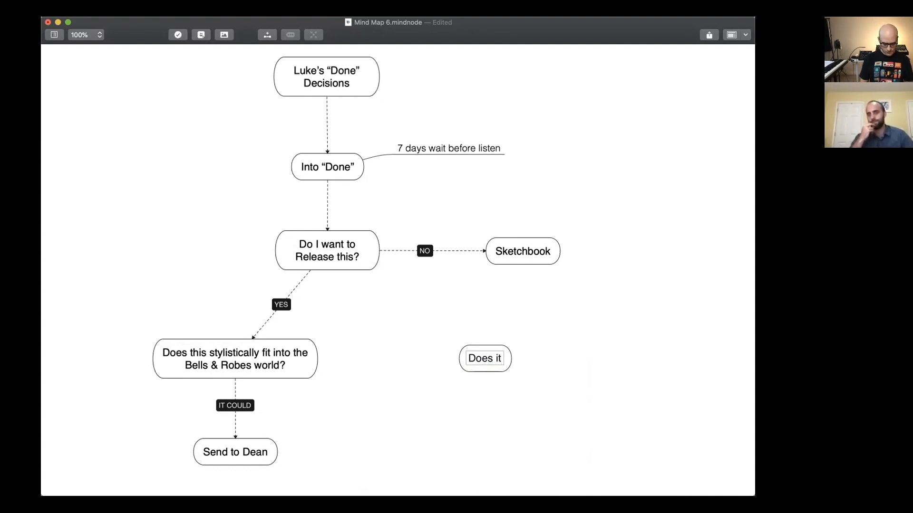
{"action": "type", "text": " fi"}
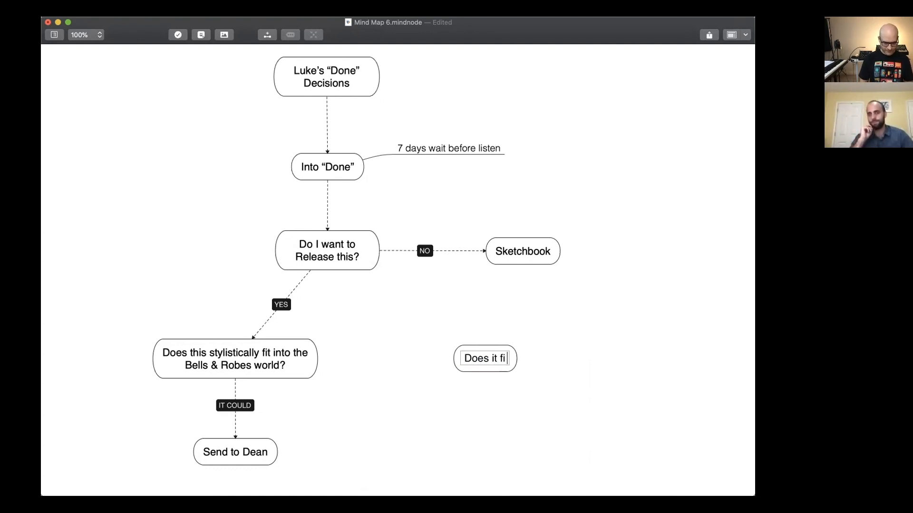
{"action": "type", "text": "t ino"}
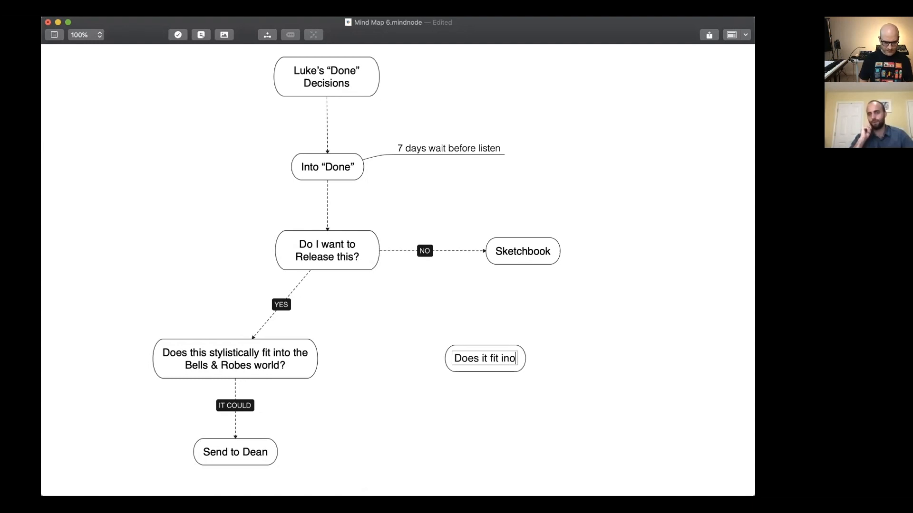
{"action": "type", "text": "t a pote"}
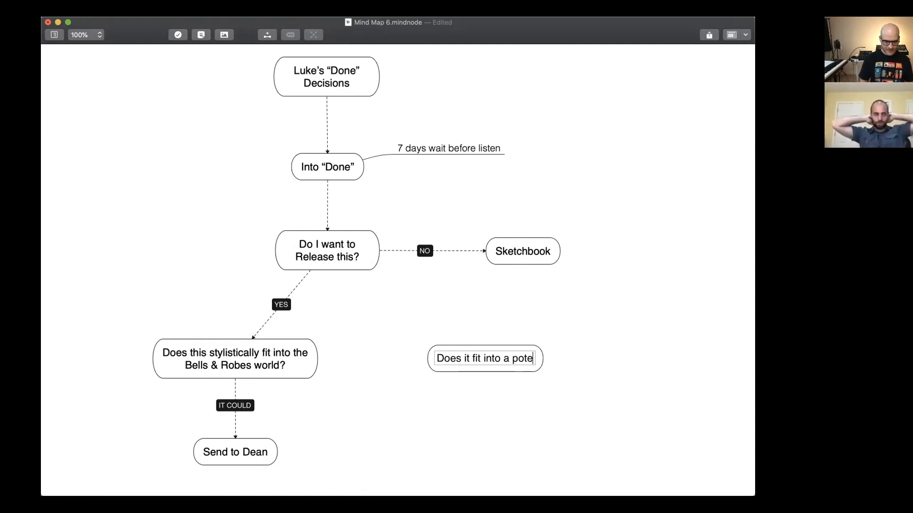
{"action": "type", "text": "ntial solo"}
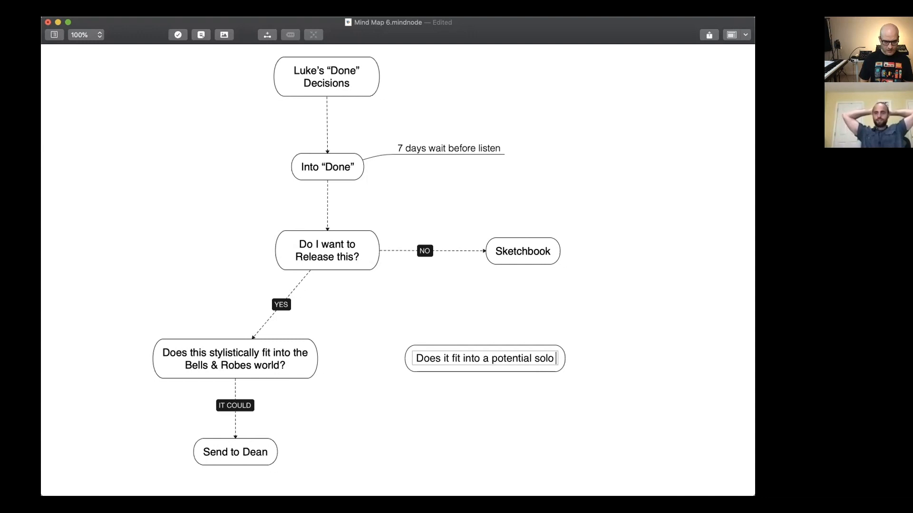
{"action": "type", "text": " project"}
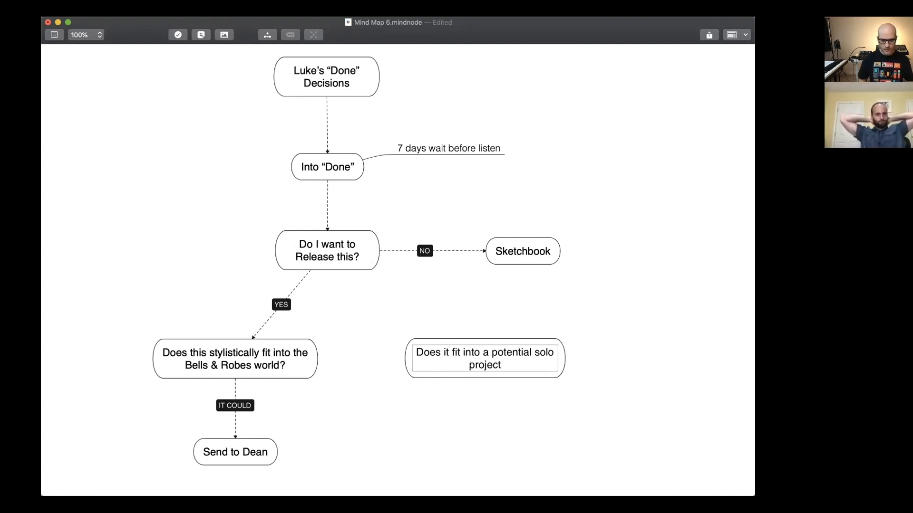
Replace the solo project node's text with "Where could this be released?" and narrow the node so the text wraps onto two lines.
{"action": "key", "text": "shift+Up"}
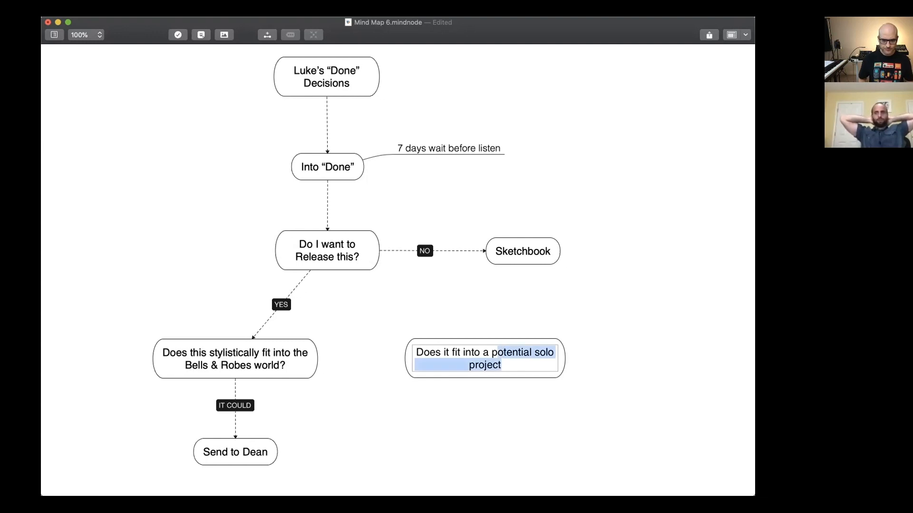
{"action": "key", "text": "shift+Left"}
{"action": "key", "text": "shift+Left"}
{"action": "key", "text": "shift+Left"}
{"action": "key", "text": "shift+Left"}
{"action": "key", "text": "shift+Left"}
{"action": "key", "text": "shift+Left"}
{"action": "key", "text": "shift+Up"}
{"action": "type", "text": "Where could t"}
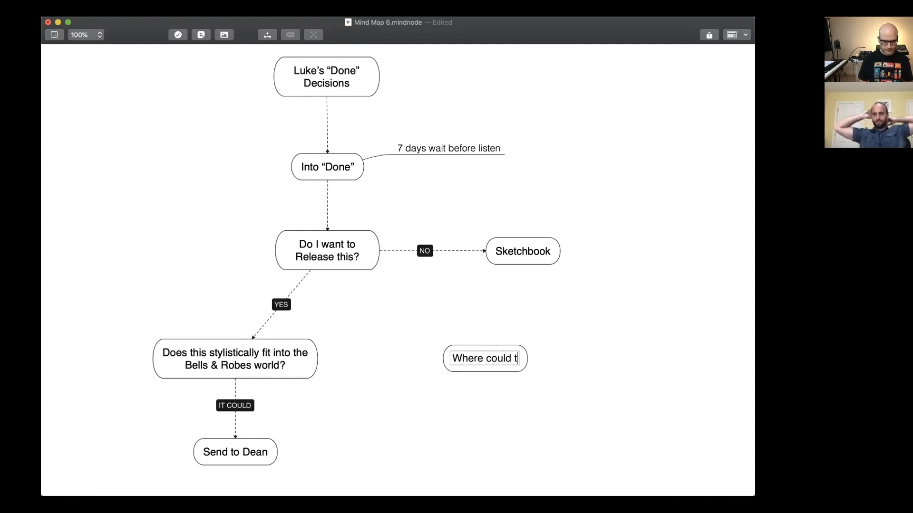
{"action": "type", "text": "his be released?"}
{"action": "key", "text": "Return"}
{"action": "left_click_drag", "start_coordinate": [564, 345], "coordinate": [535, 352]}
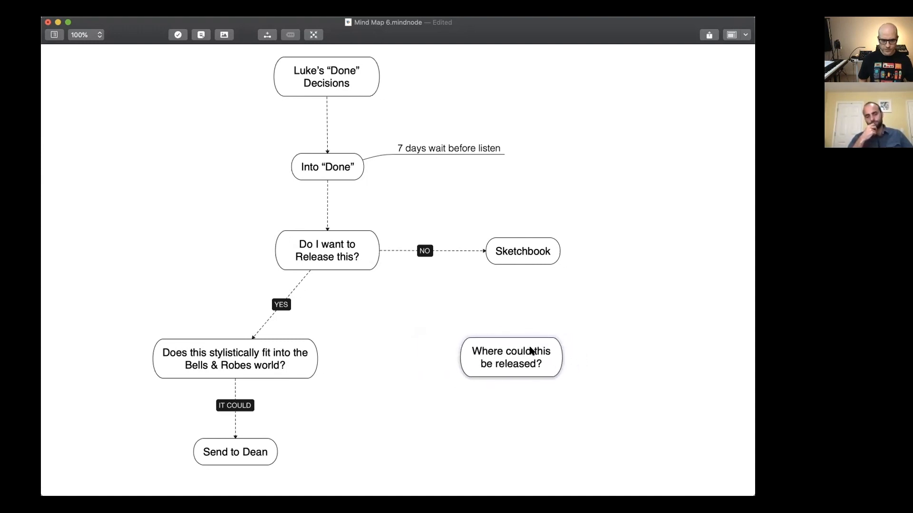
Connect the Bells & Robes question to the "Where could this be released?" node.
{"action": "right_click", "coordinate": [290, 344]}
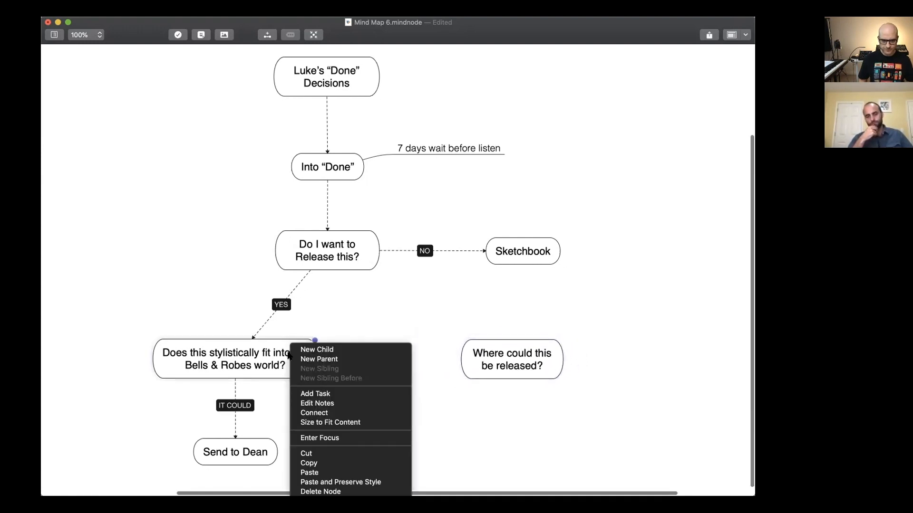
{"action": "left_click", "coordinate": [314, 413]}
{"action": "left_click", "coordinate": [463, 359]}
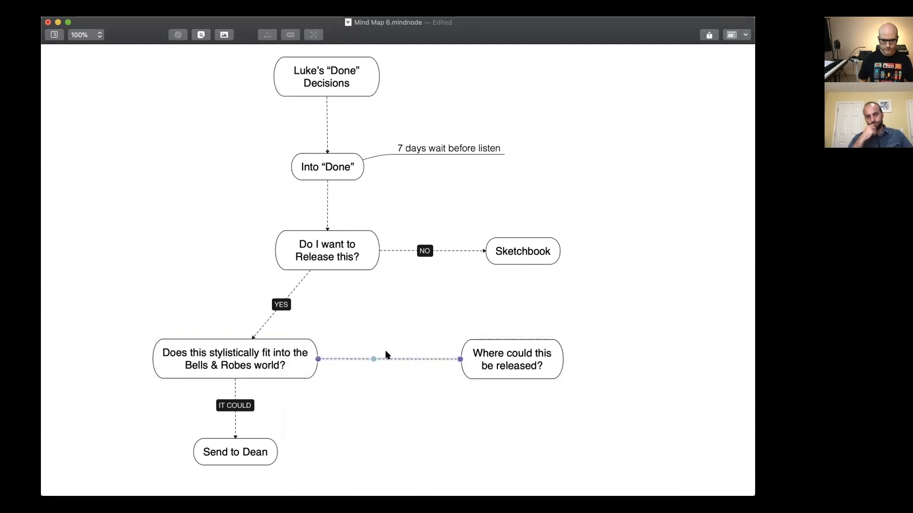
Label that connection "NO" and move the "Where could this be released?" node slightly closer to the Bells & Robes question.
{"action": "double_click", "coordinate": [389, 359]}
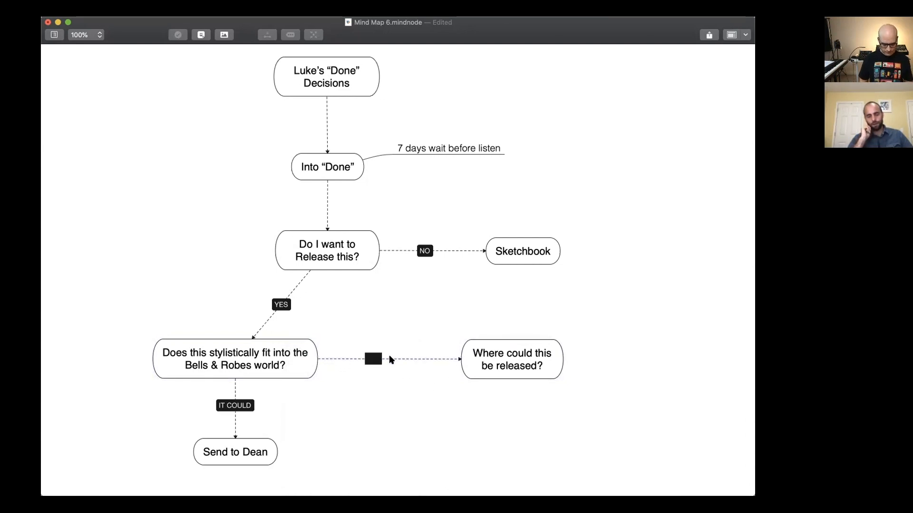
{"action": "type", "text": "NO"}
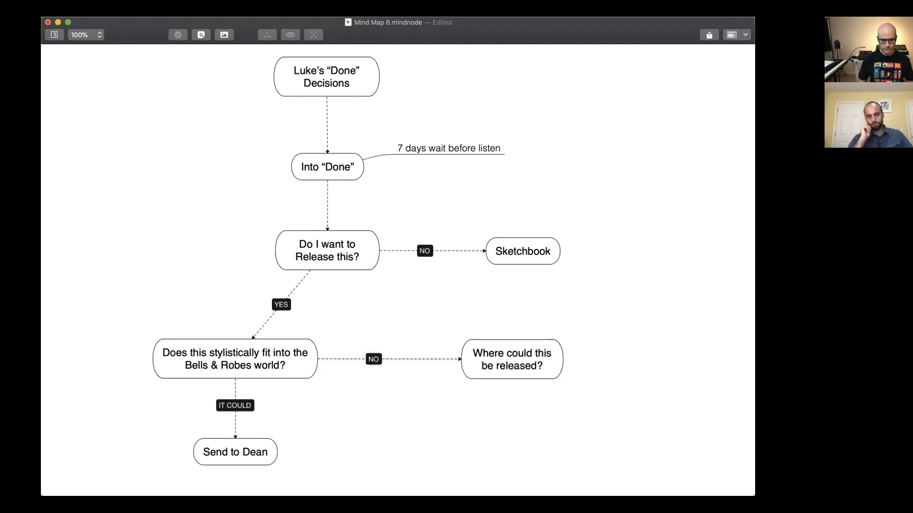
{"action": "key", "text": "Return"}
{"action": "left_click_drag", "start_coordinate": [371, 357], "coordinate": [388, 358]}
{"action": "left_click_drag", "start_coordinate": [480, 355], "coordinate": [467, 357]}
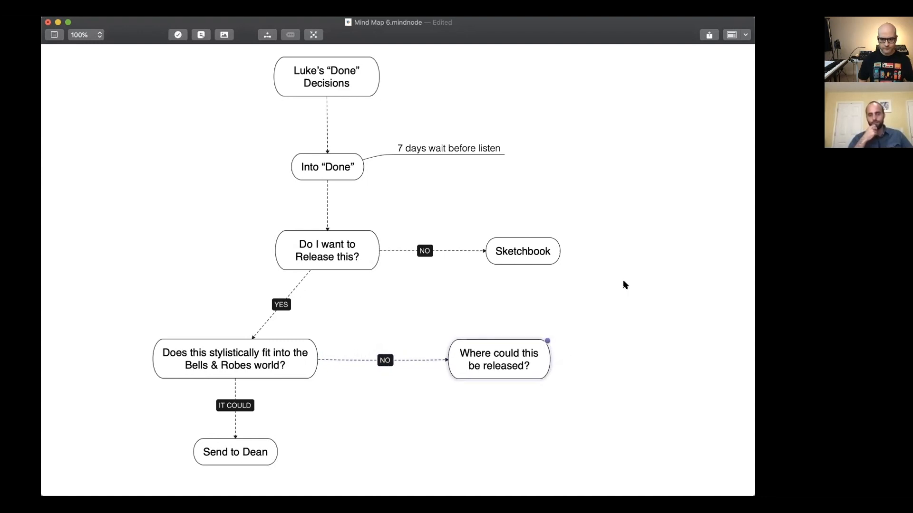
Add a main node in the empty area below Sketchbook reading the track owner's first name in the possessive plus "Solo Vocal Project".
{"action": "right_click", "coordinate": [623, 295]}
{"action": "left_click", "coordinate": [625, 302]}
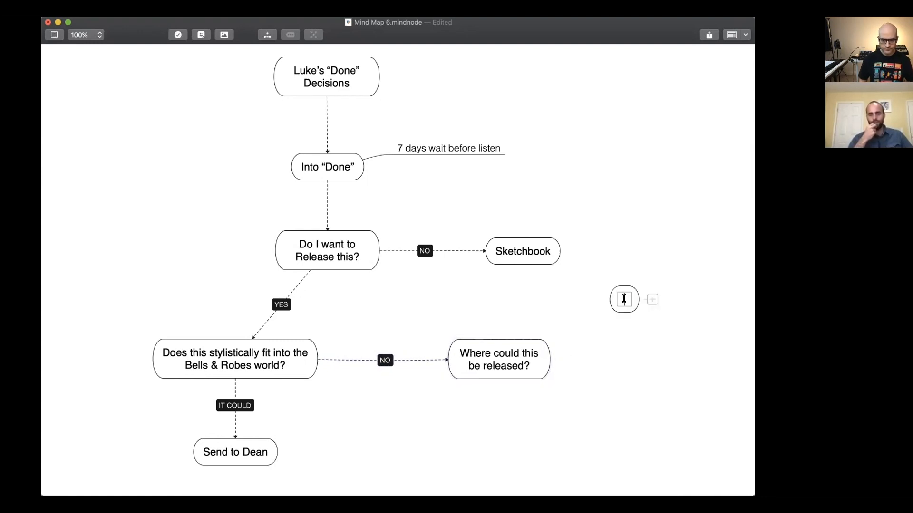
{"action": "type", "text": "Luke's"}
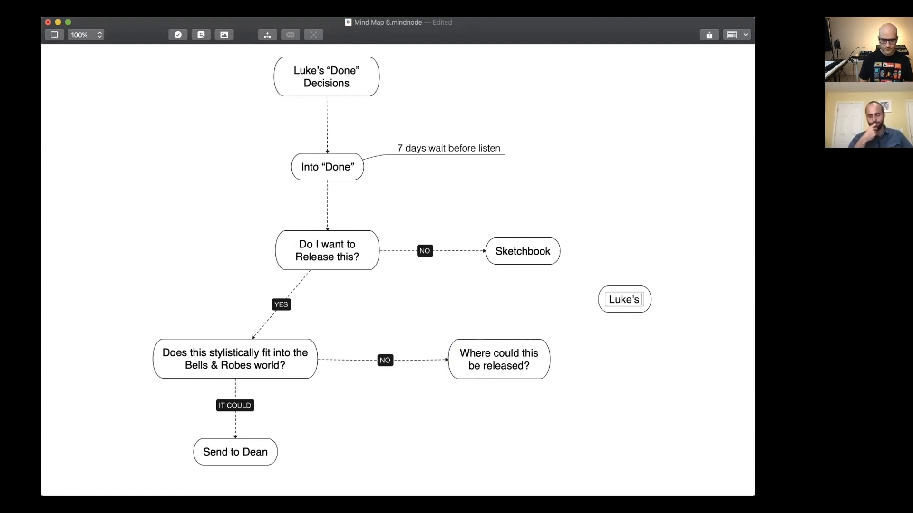
{"action": "type", "text": " Vocal Pro"}
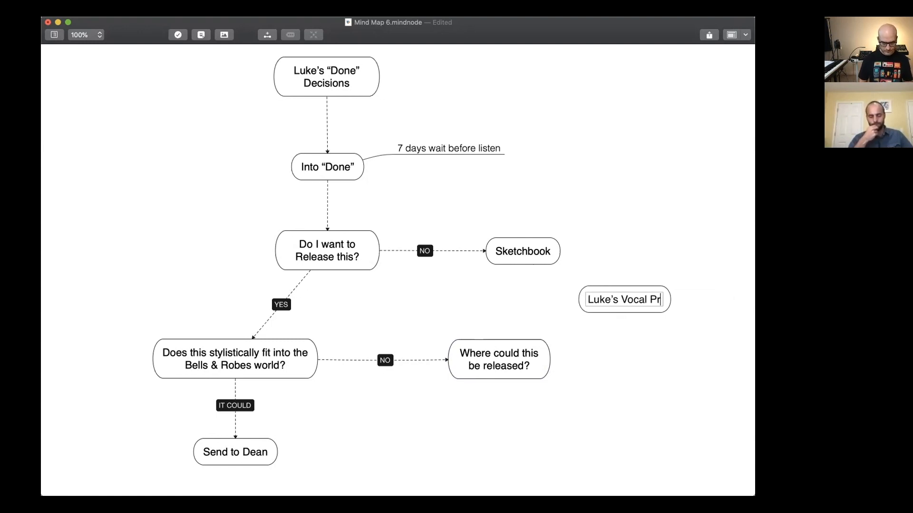
{"action": "key", "text": "BackSpace"}
{"action": "key", "text": "BackSpace"}
{"action": "key", "text": "BackSpace"}
{"action": "key", "text": "BackSpace"}
{"action": "key", "text": "BackSpace"}
{"action": "key", "text": "BackSpace"}
{"action": "key", "text": "BackSpace"}
{"action": "key", "text": "BackSpace"}
{"action": "key", "text": "BackSpace"}
{"action": "key", "text": "BackSpace"}
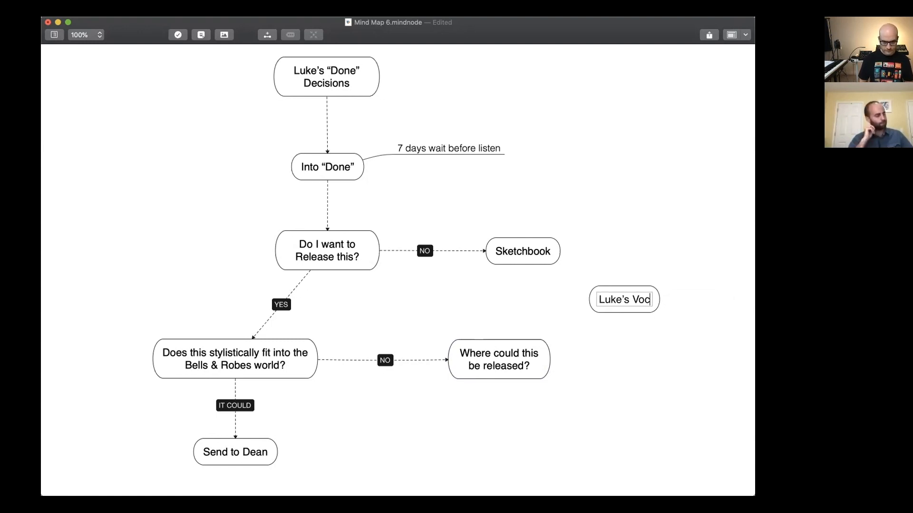
{"action": "type", "text": "Solo V"}
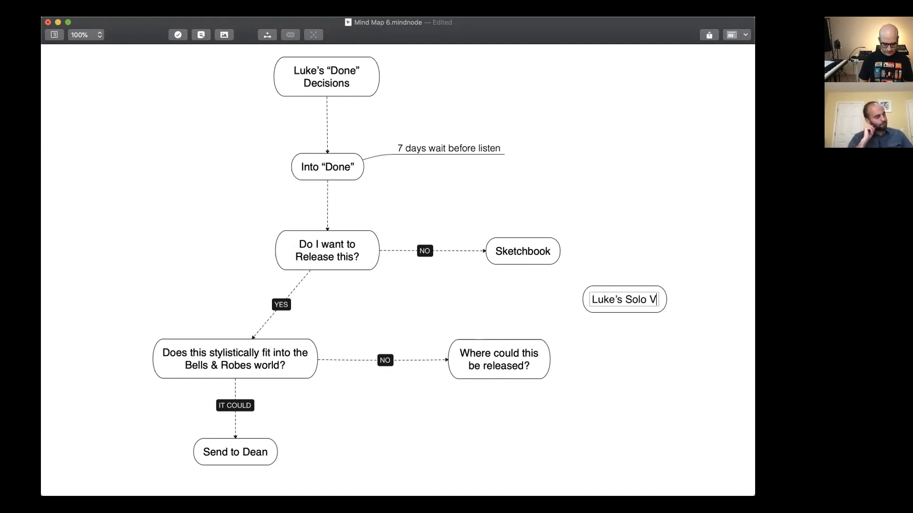
{"action": "type", "text": "ocal Project"}
{"action": "key", "text": "Return"}
{"action": "left_click", "coordinate": [650, 299]}
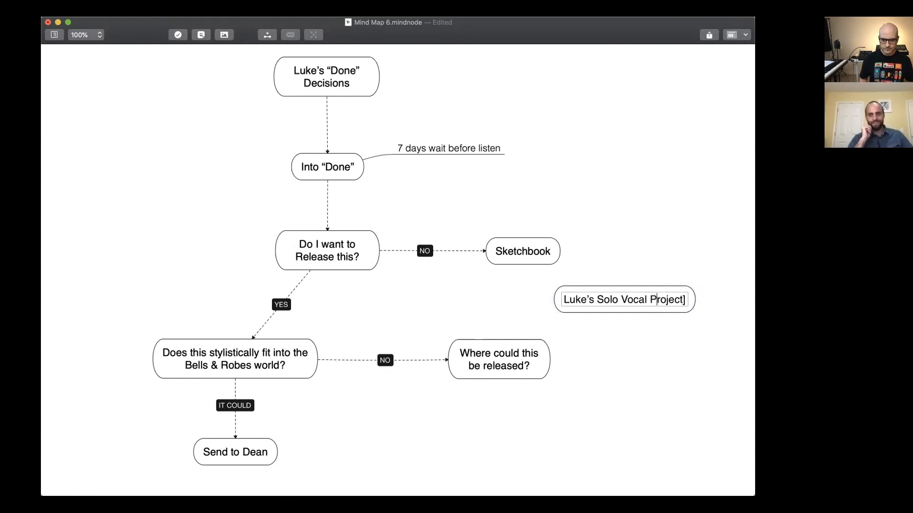
{"action": "key", "text": "BackSpace"}
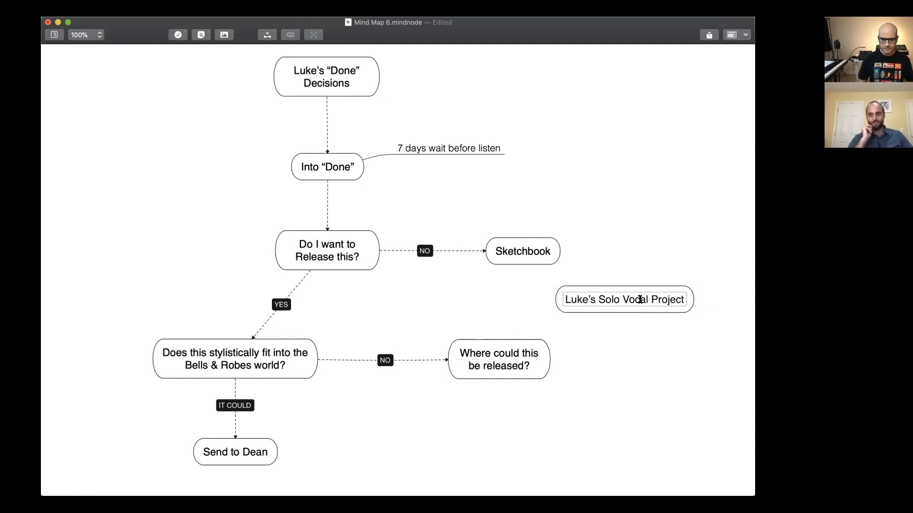
{"action": "key", "text": "Return"}
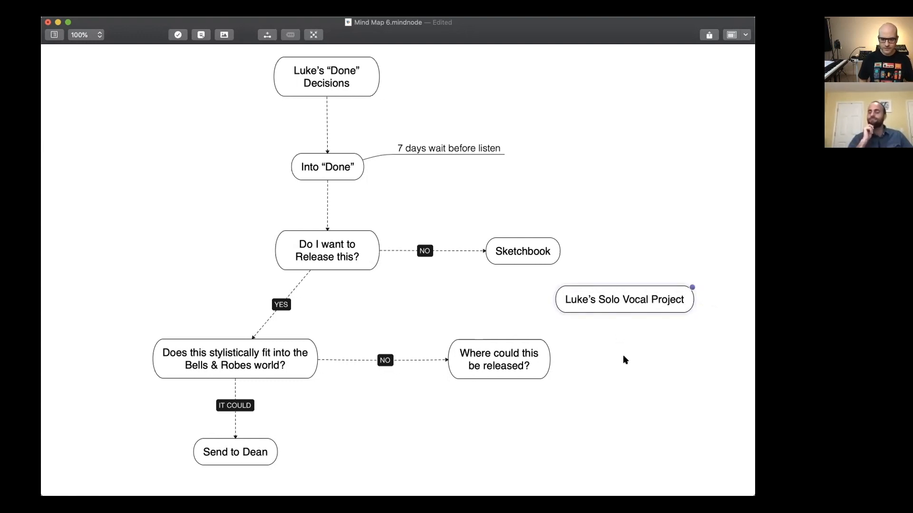
Add another main node beneath it with the owner's possessive first name followed by "Solo Non Vocal Project".
{"action": "right_click", "coordinate": [625, 365]}
{"action": "left_click", "coordinate": [626, 368]}
{"action": "type", "text": "Lu"}
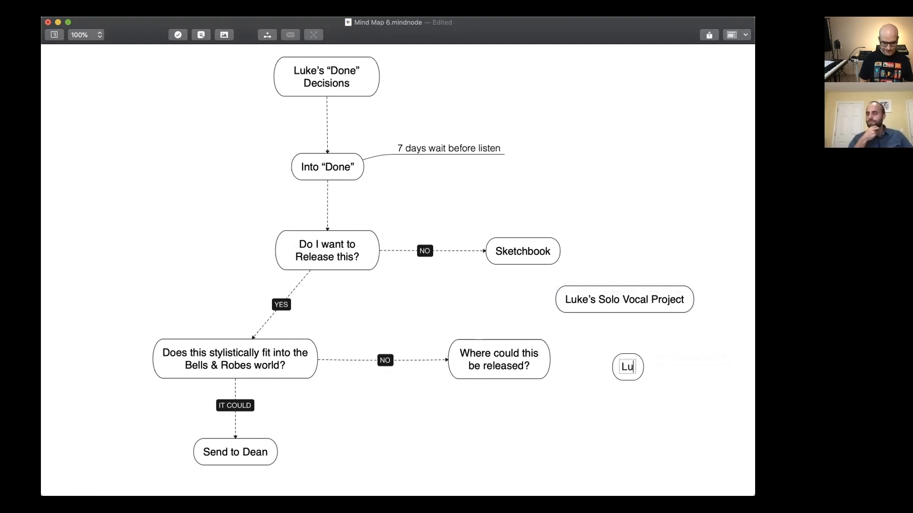
{"action": "type", "text": "ke's Solp"}
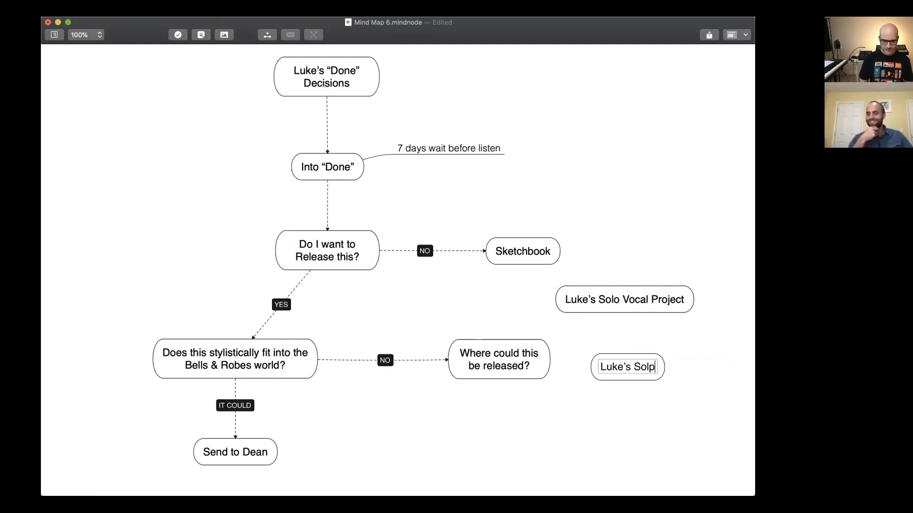
{"action": "key", "text": "BackSpace"}
{"action": "type", "text": "o"}
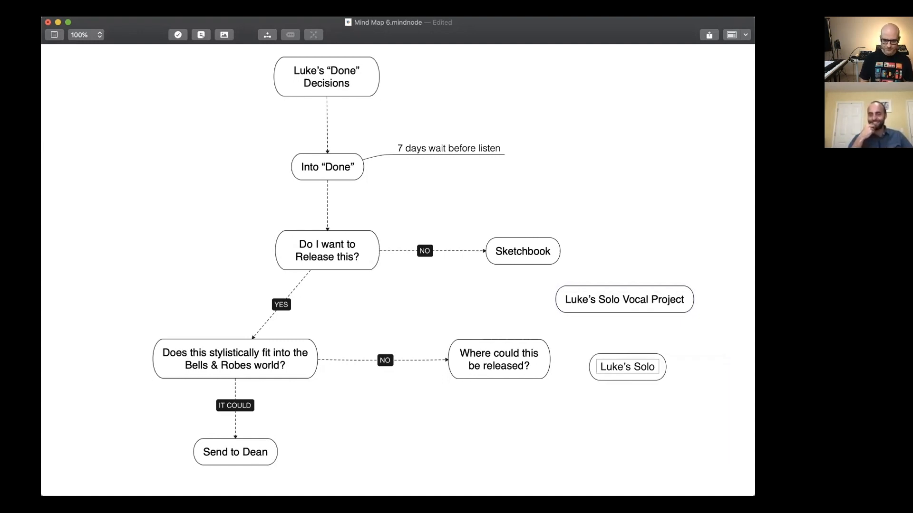
{"action": "type", "text": " Instr"}
{"action": "key", "text": "BackSpace"}
{"action": "key", "text": "BackSpace"}
{"action": "key", "text": "BackSpace"}
{"action": "key", "text": "BackSpace"}
{"action": "key", "text": "BackSpace"}
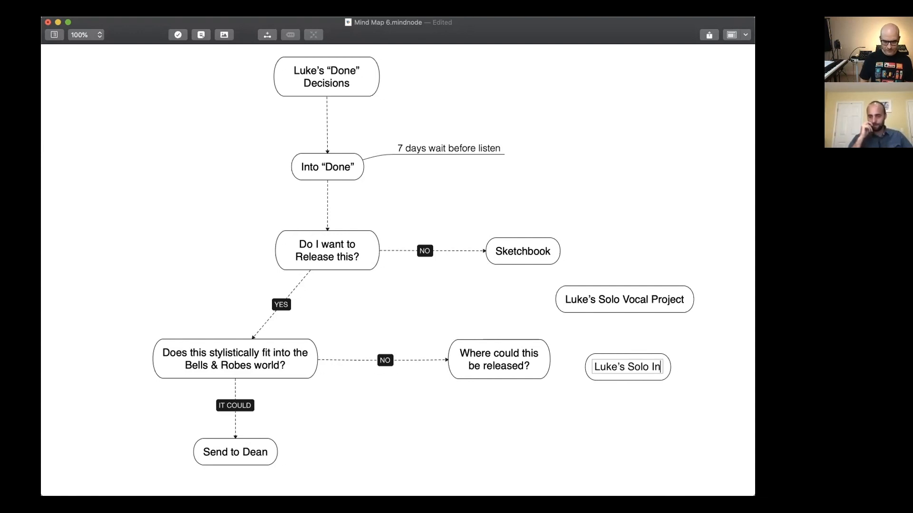
{"action": "type", "text": "Non Voc"}
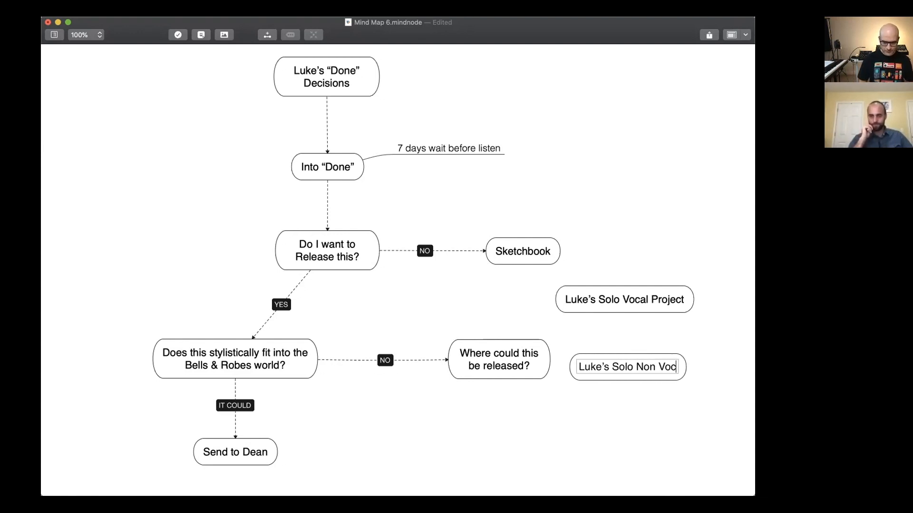
{"action": "type", "text": "al Project"}
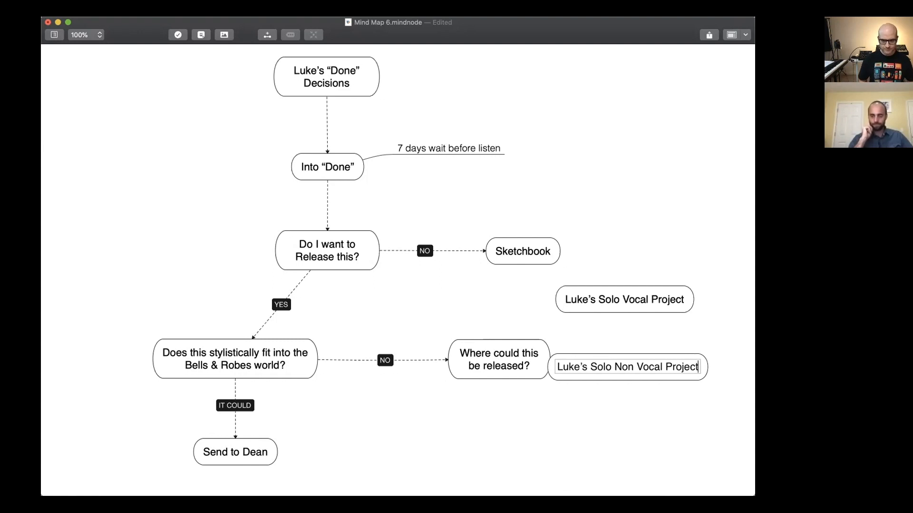
{"action": "key", "text": "Return"}
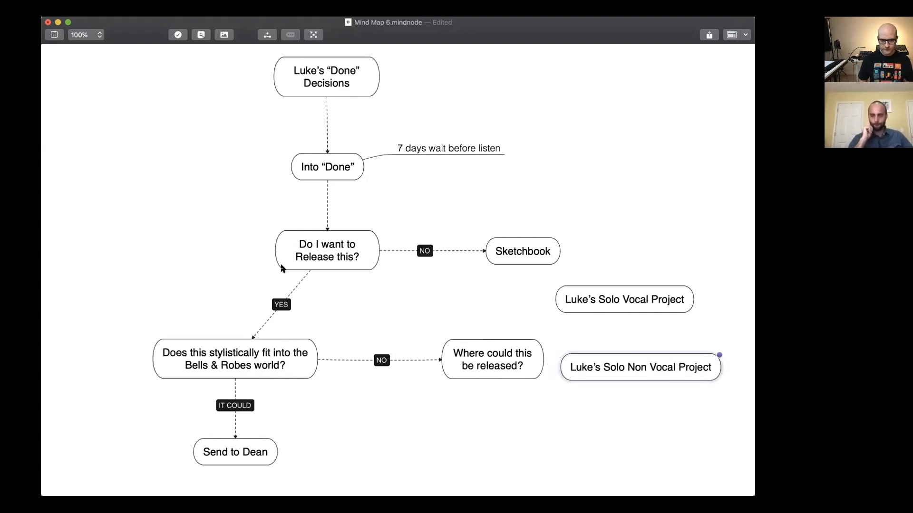
Spread out the layout by moving the Bells & Robes question, its "Send to" node and the Solo Vocal Project node outward from the release node.
{"action": "left_click_drag", "start_coordinate": [231, 354], "coordinate": [175, 375]}
{"action": "left_click_drag", "start_coordinate": [240, 452], "coordinate": [179, 455]}
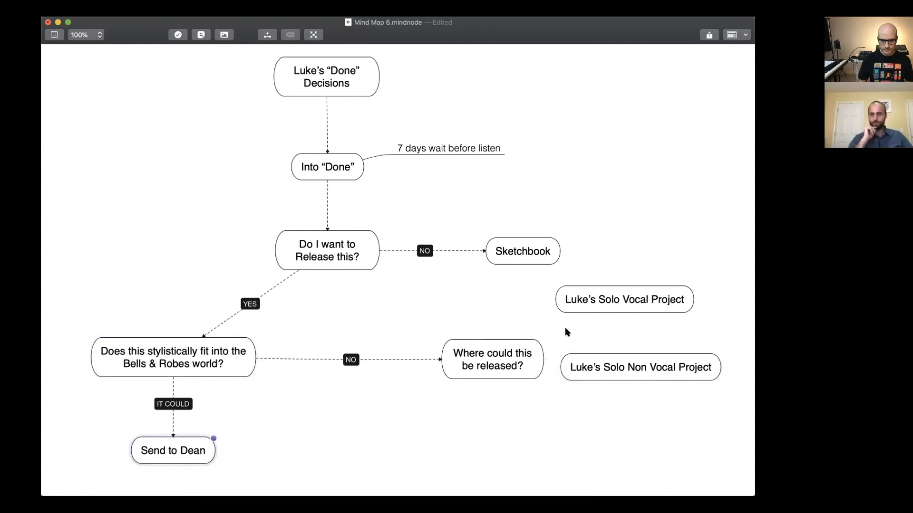
{"action": "left_click_drag", "start_coordinate": [613, 291], "coordinate": [633, 288]}
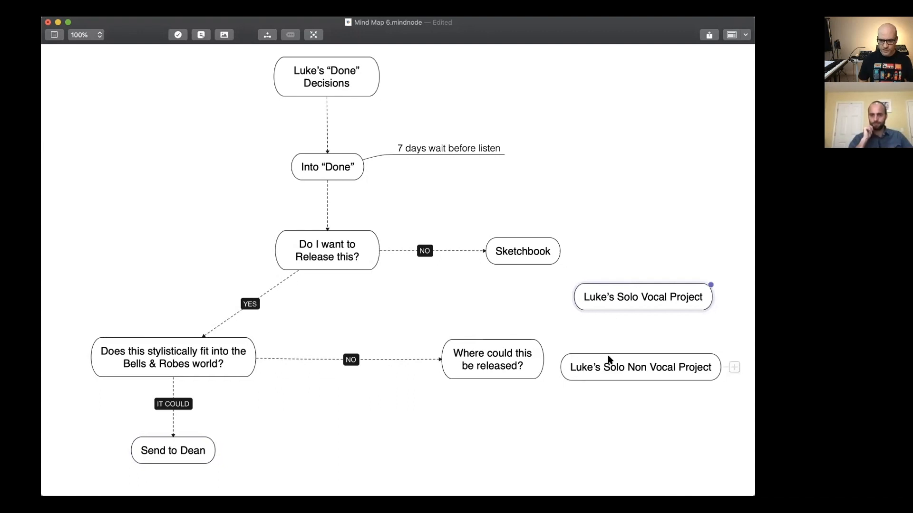
Narrow both solo project nodes so their text wraps onto two lines, and align them in a column beside the release question.
{"action": "left_click", "coordinate": [687, 369]}
{"action": "left_click_drag", "start_coordinate": [694, 354], "coordinate": [659, 360]}
{"action": "left_click_drag", "start_coordinate": [601, 377], "coordinate": [631, 380]}
{"action": "left_click", "coordinate": [700, 303]}
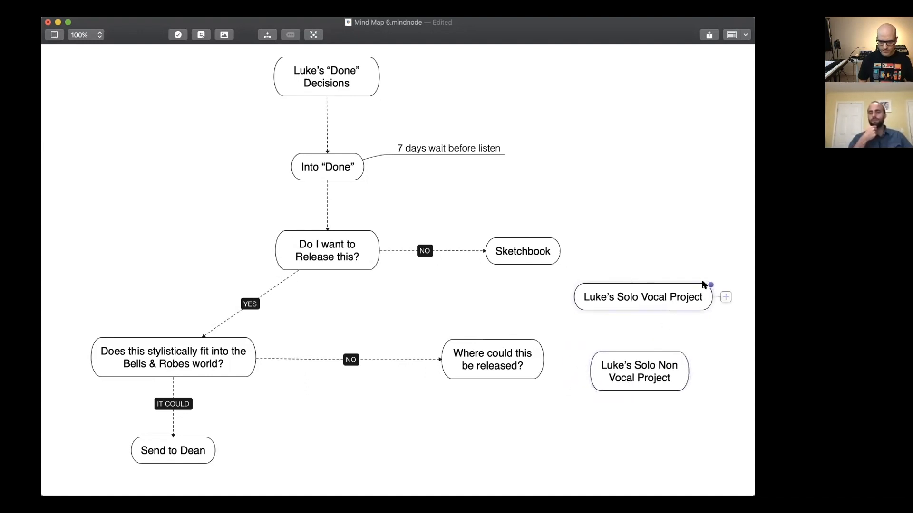
{"action": "left_click_drag", "start_coordinate": [710, 284], "coordinate": [652, 277]}
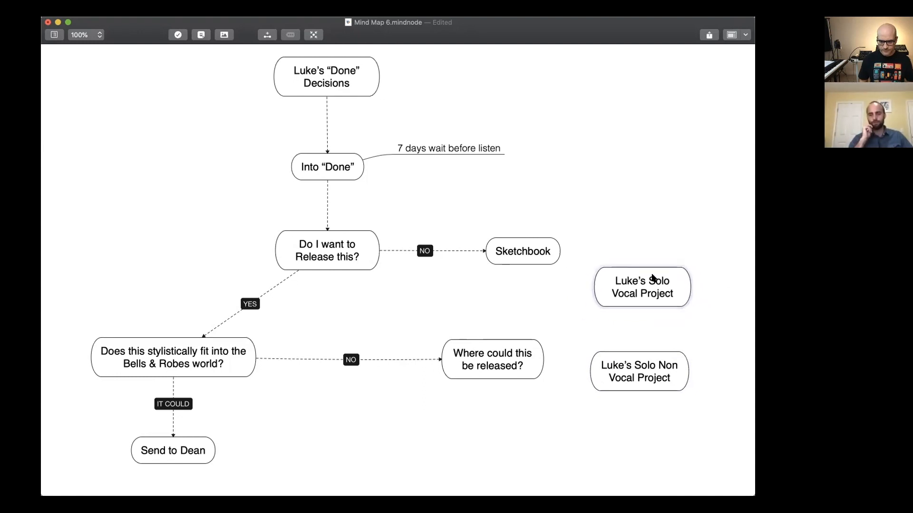
{"action": "left_click_drag", "start_coordinate": [645, 364], "coordinate": [650, 351]}
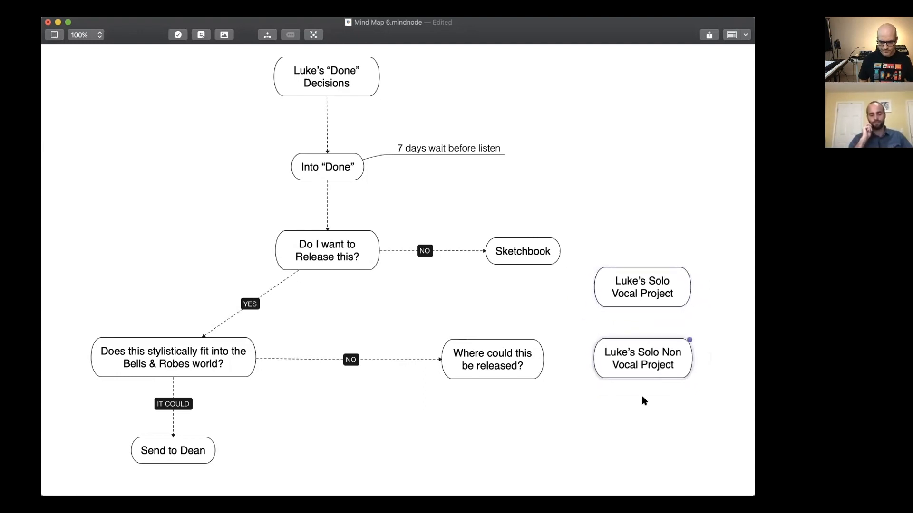
Add a main node reading "Other collaborators" and align it beneath the two solo project nodes.
{"action": "right_click", "coordinate": [639, 442]}
{"action": "left_click", "coordinate": [640, 442]}
{"action": "type", "text": "Other collaborqtors"}
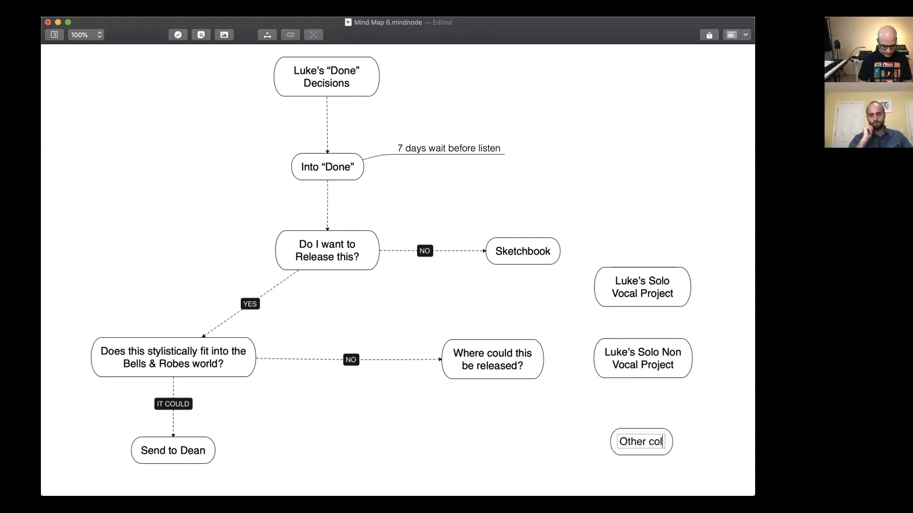
{"action": "key", "text": "BackSpace"}
{"action": "key", "text": "BackSpace"}
{"action": "key", "text": "BackSpace"}
{"action": "key", "text": "BackSpace"}
{"action": "key", "text": "BackSpace"}
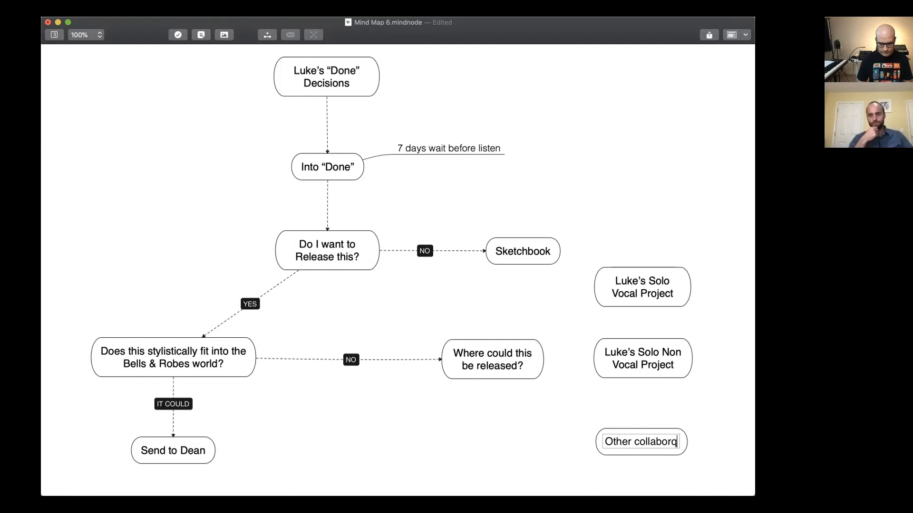
{"action": "type", "text": "ators"}
{"action": "key", "text": "Escape"}
{"action": "left_click_drag", "start_coordinate": [632, 440], "coordinate": [639, 423]}
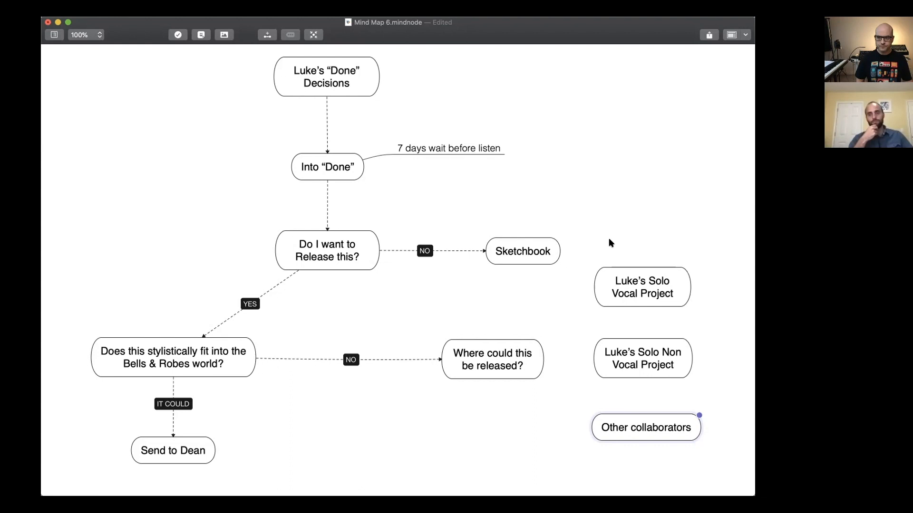
{"action": "left_click", "coordinate": [616, 393]}
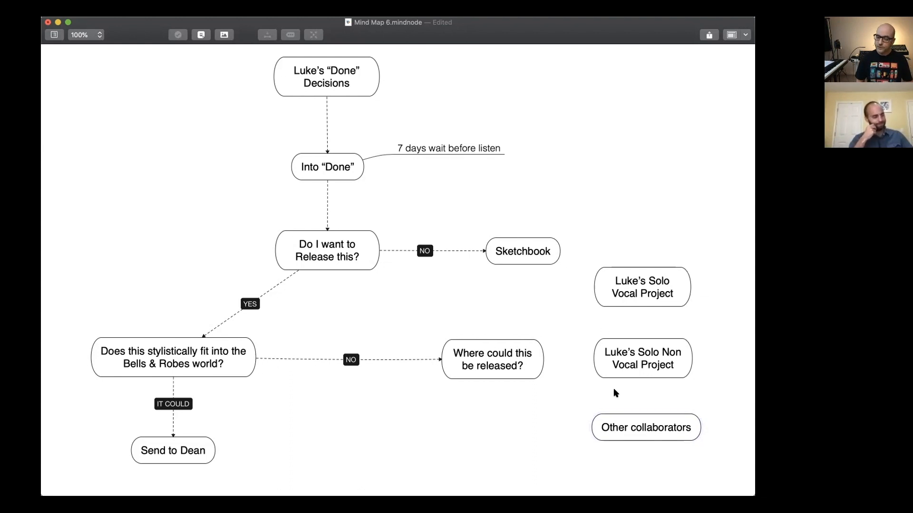
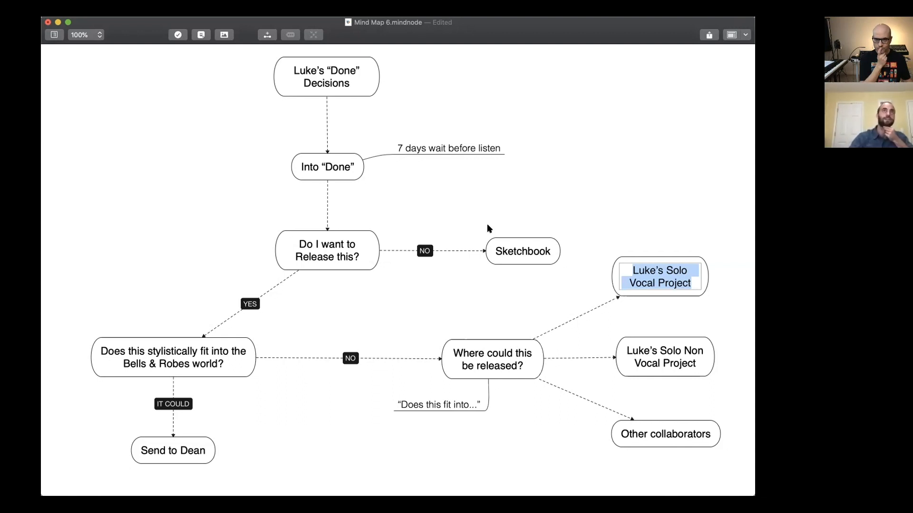
{"action": "left_click", "coordinate": [590, 158]}
{"action": "left_click", "coordinate": [628, 258]}
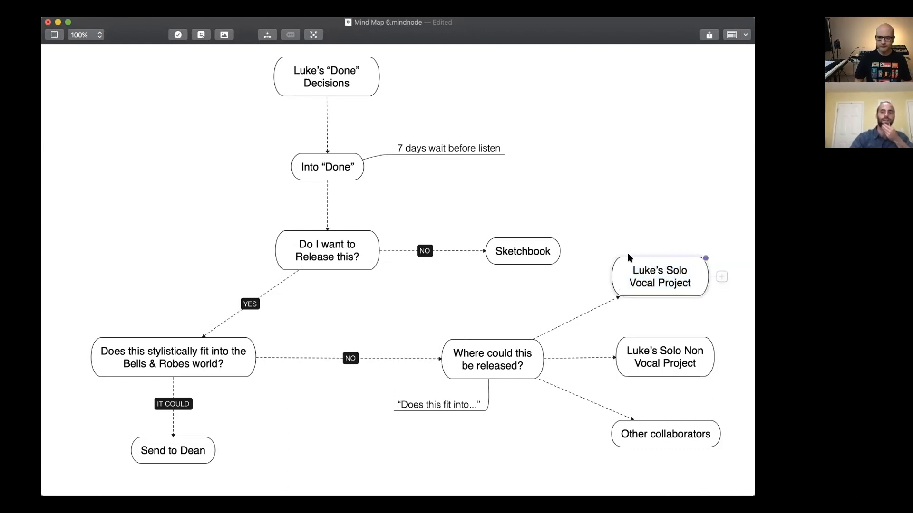
{"action": "left_click", "coordinate": [618, 177]}
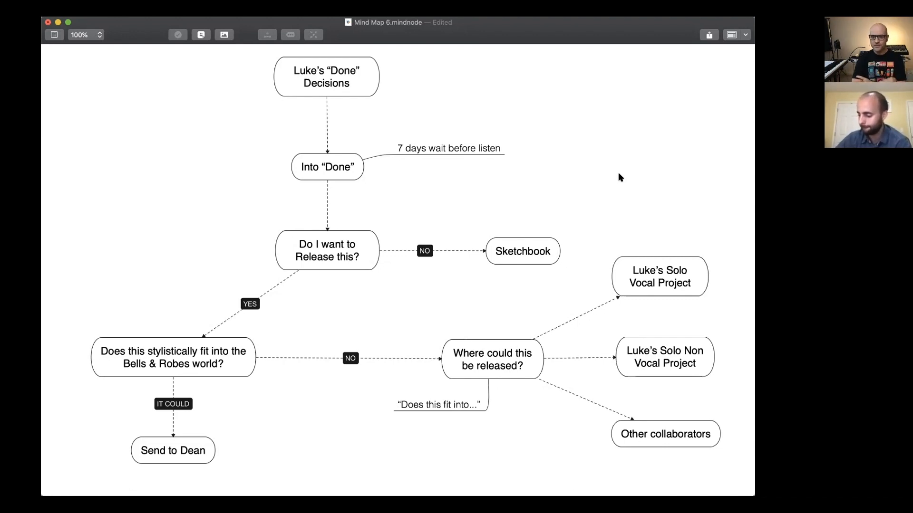
{"action": "left_click", "coordinate": [640, 260]}
{"action": "left_click", "coordinate": [711, 240]}
Add a child note to the Solo Vocal Project node reading "Create a one sentence / paragraph “elevator pitch”".
{"action": "left_click", "coordinate": [685, 272]}
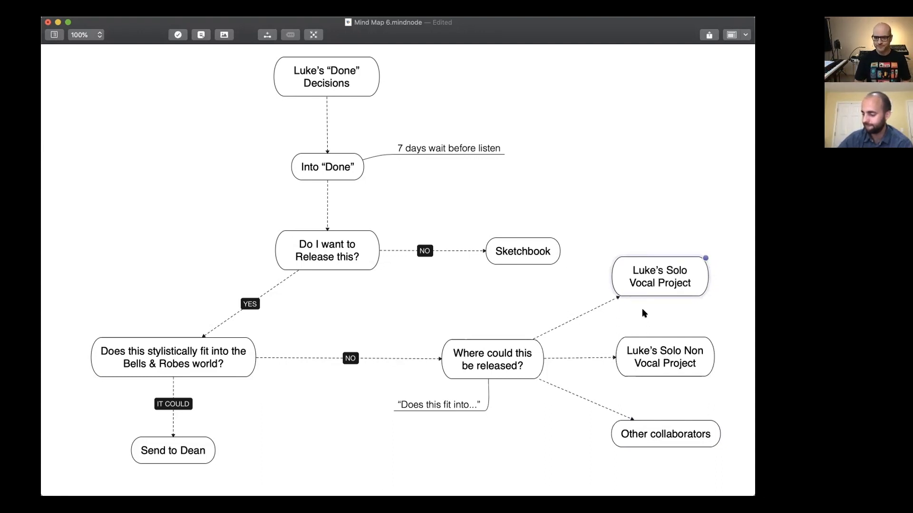
{"action": "scroll", "coordinate": [644, 312], "scroll_direction": "right", "scroll_amount": 5}
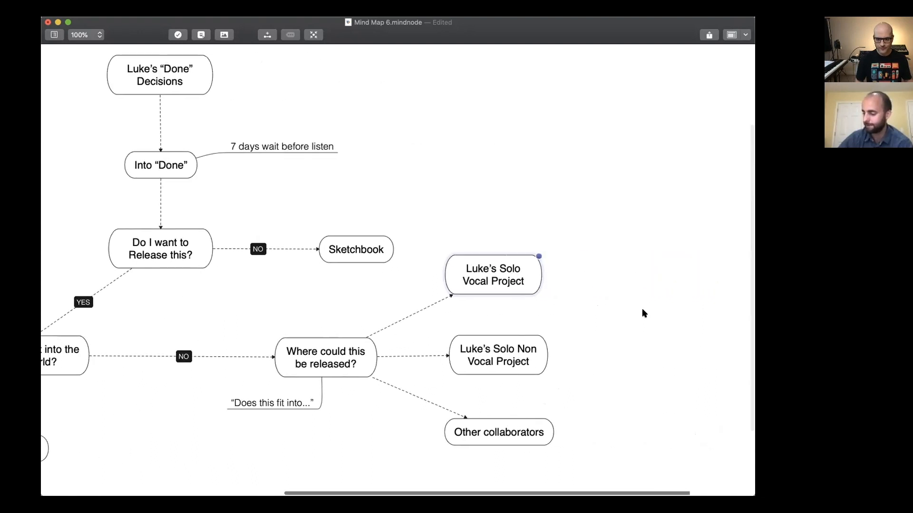
{"action": "mouse_move", "coordinate": [478, 286]}
{"action": "key", "text": "Tab"}
{"action": "type", "text": "Comp"}
{"action": "key", "text": "BackSpace"}
{"action": "key", "text": "BackSpace"}
{"action": "key", "text": "BackSpace"}
{"action": "key", "text": "BackSpace"}
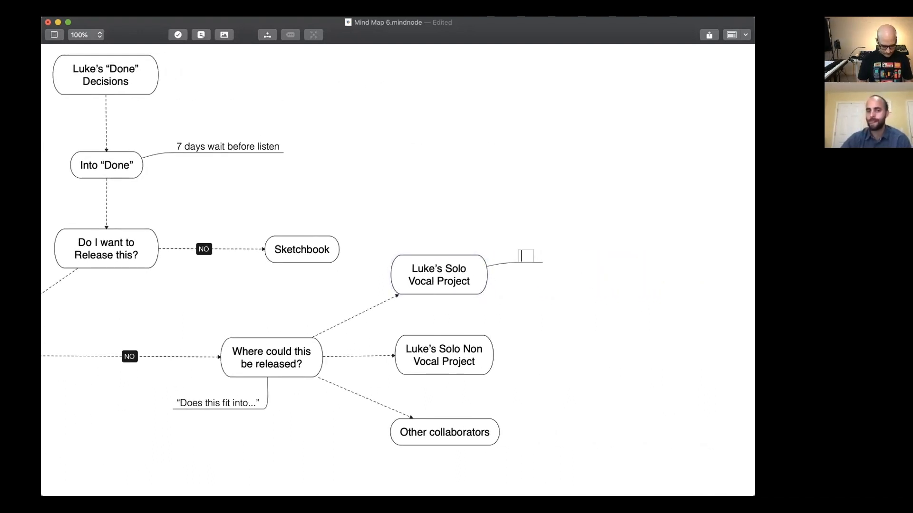
{"action": "type", "text": "Crea"}
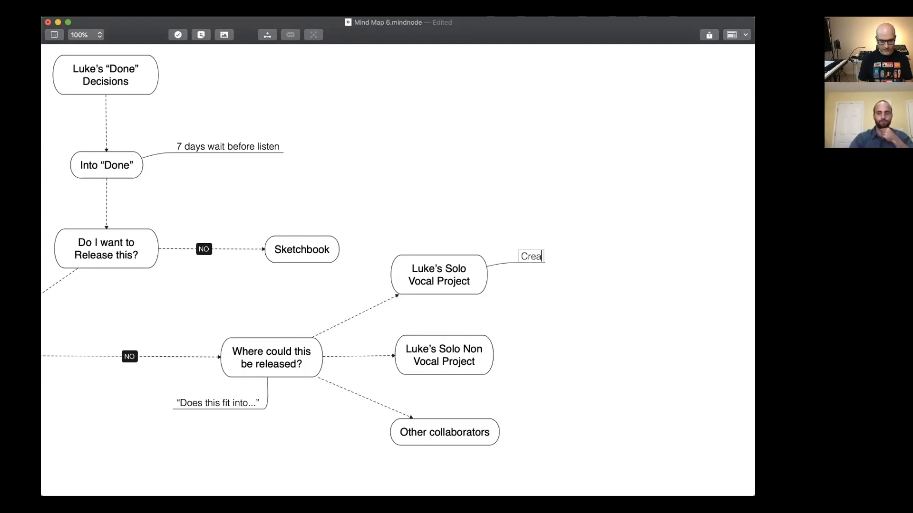
{"action": "type", "text": "te a one sent"}
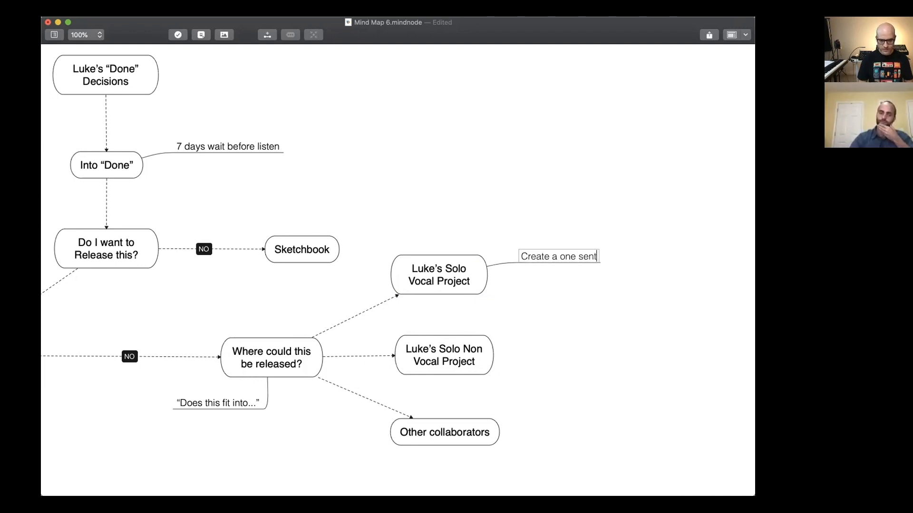
{"action": "type", "text": "ence /"}
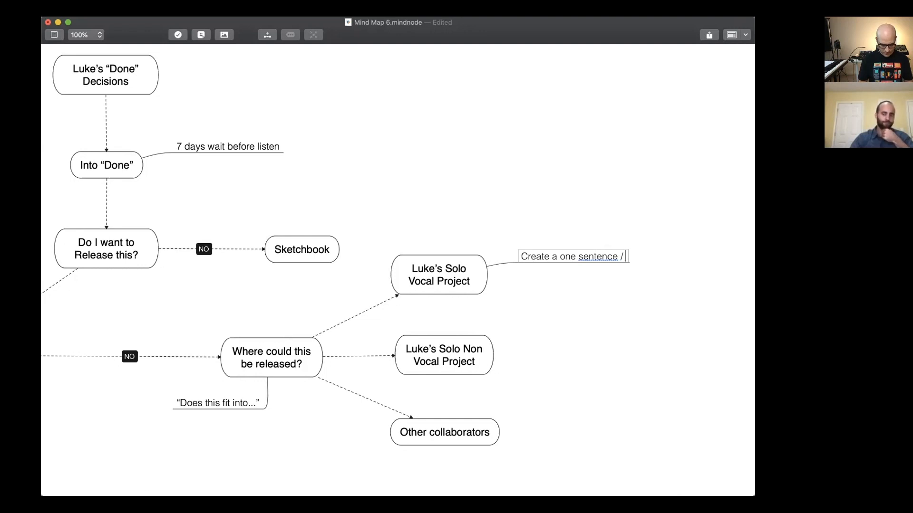
{"action": "type", "text": " paeragraph "}
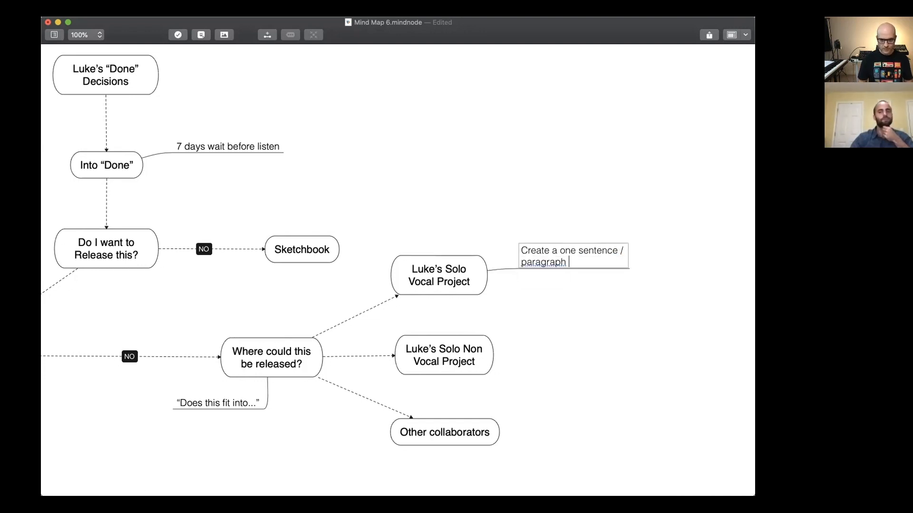
{"action": "type", "text": "\"eleva"}
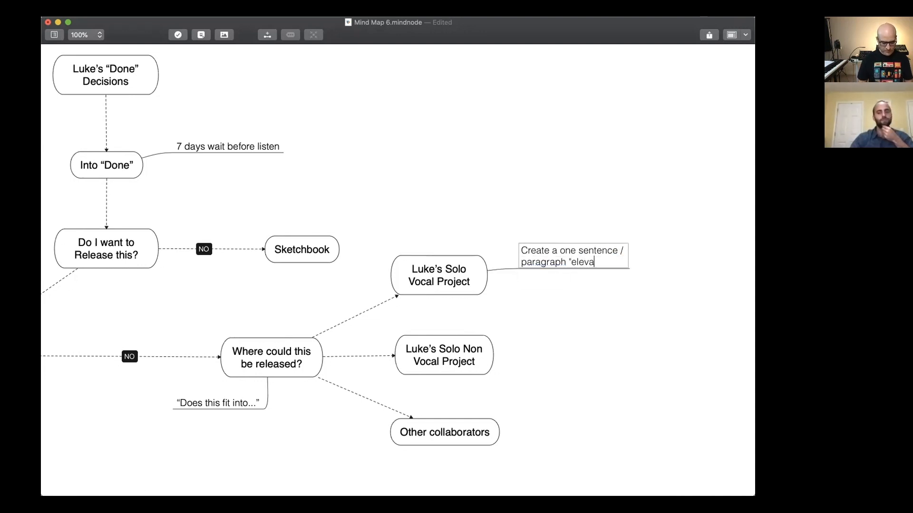
{"action": "type", "text": "tor pio"}
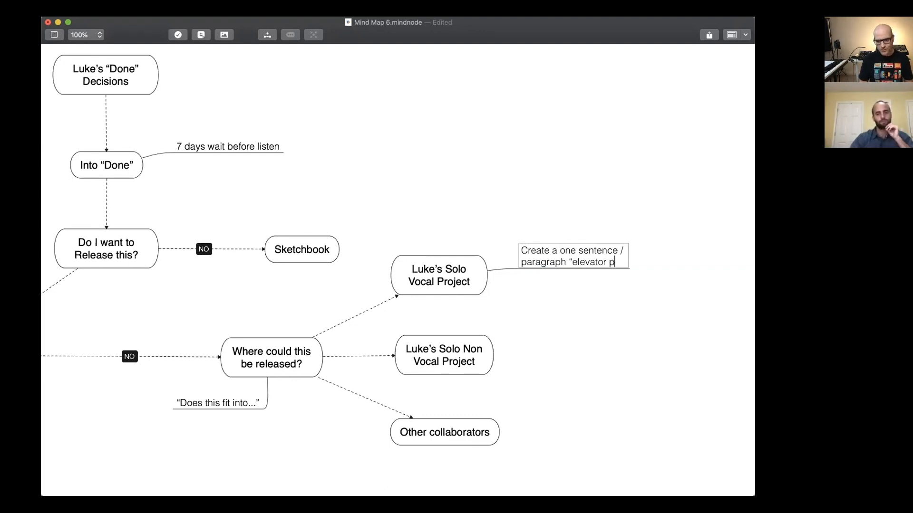
{"action": "key", "text": "BackSpace"}
{"action": "type", "text": "tch\""}
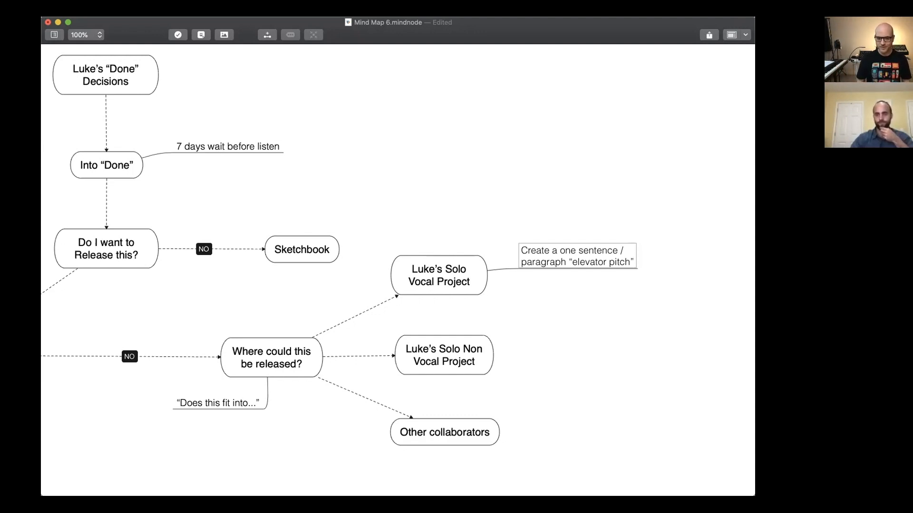
{"action": "key", "text": "Escape"}
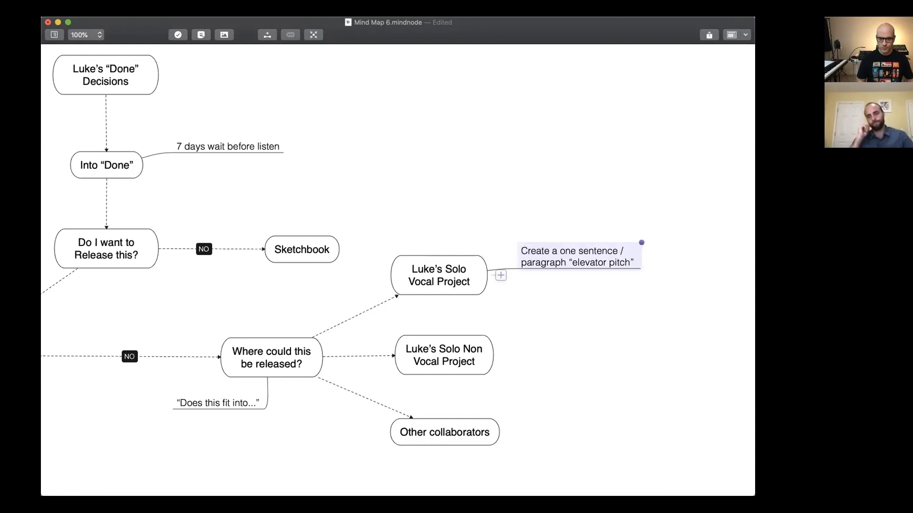
Extend the elevator pitch note with "to describe this project" and narrow the note slightly so its text wraps more tightly on three lines.
{"action": "double_click", "coordinate": [477, 283]}
{"action": "left_click", "coordinate": [587, 256]}
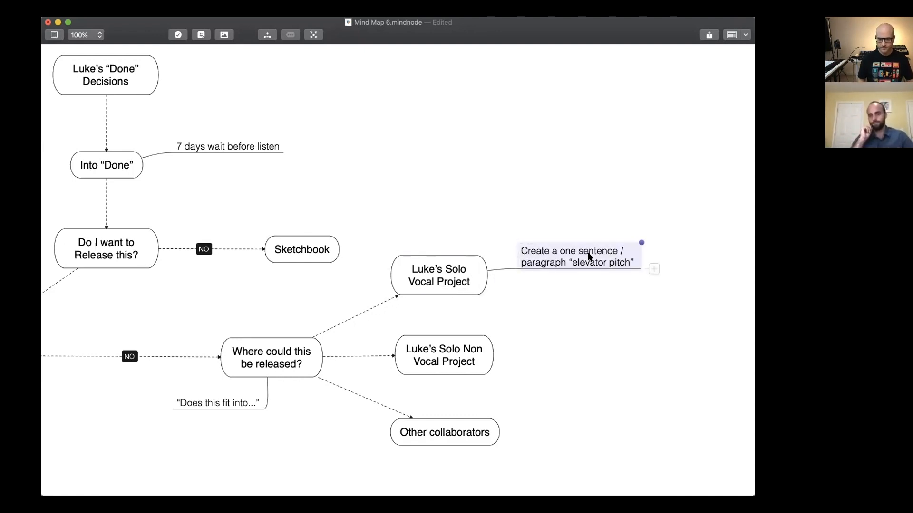
{"action": "left_click", "coordinate": [628, 260]}
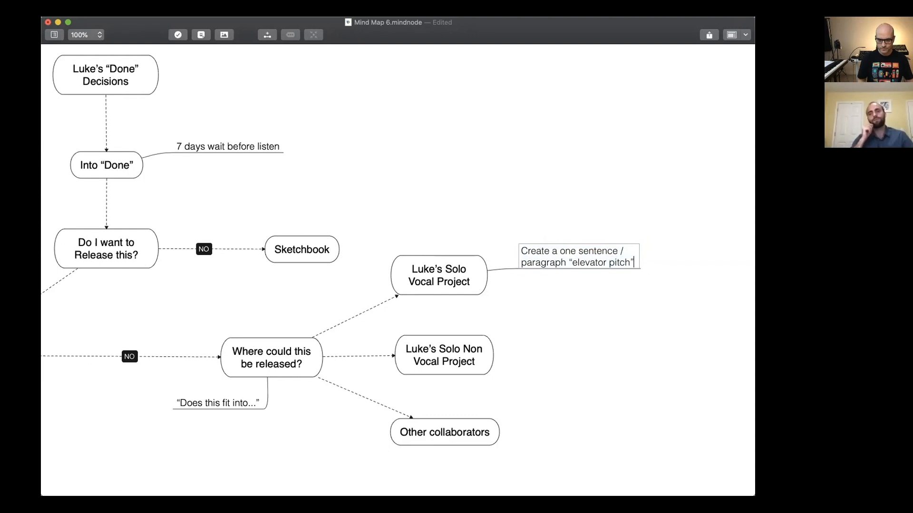
{"action": "type", "text": "to de"}
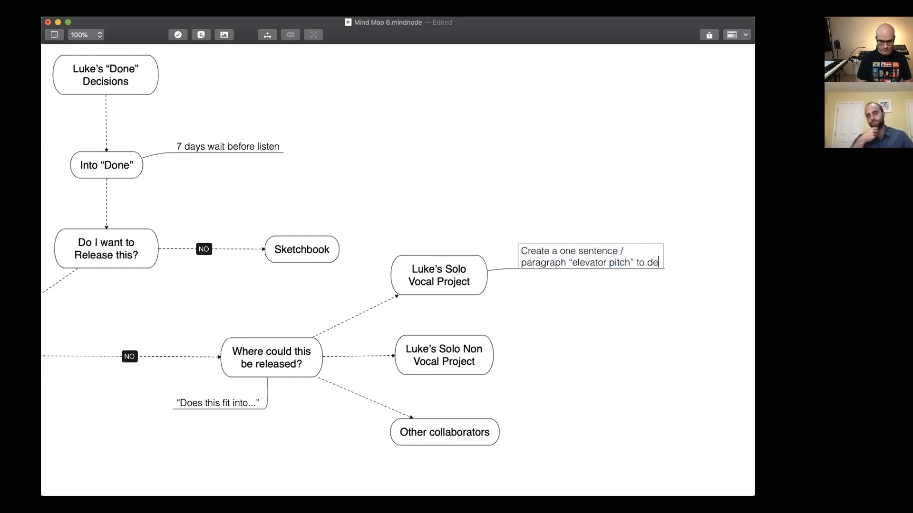
{"action": "type", "text": "scribe this pro"}
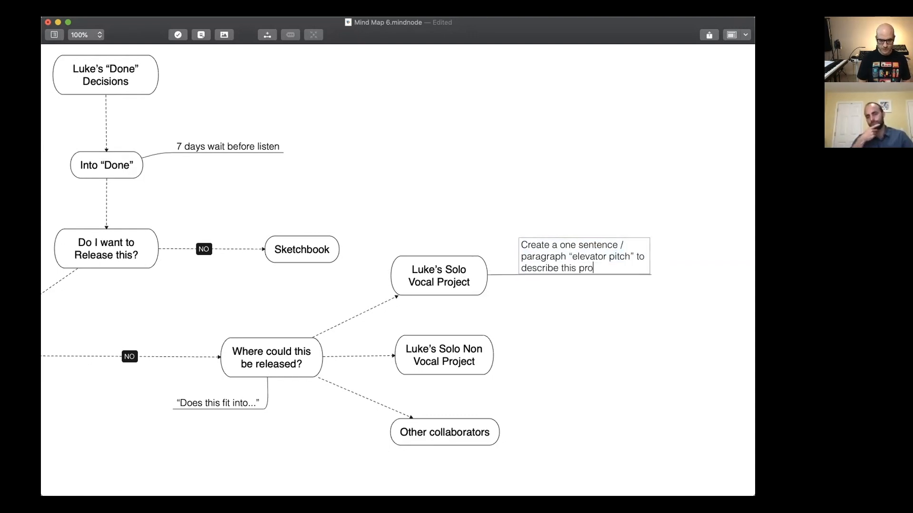
{"action": "type", "text": "ject"}
{"action": "key", "text": "Return"}
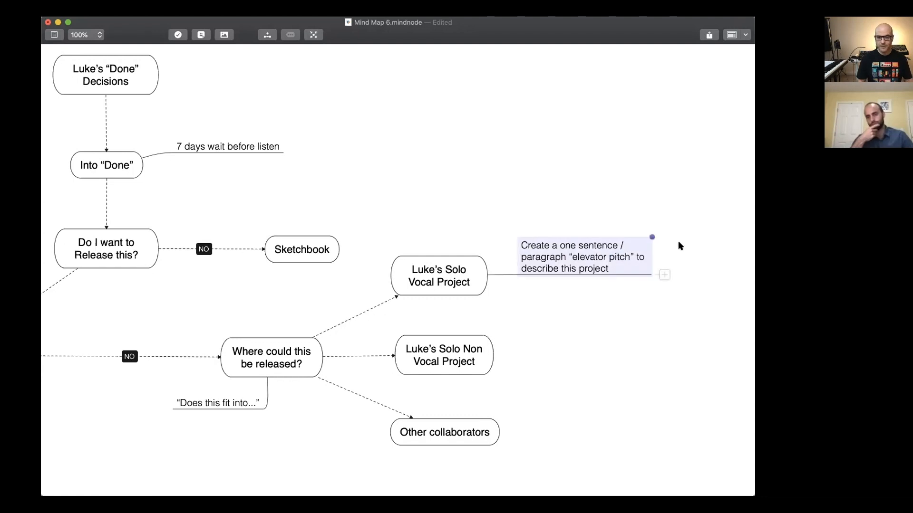
{"action": "left_click_drag", "start_coordinate": [651, 236], "coordinate": [637, 239]}
Move the "Other collaborators" node slightly further down, below the Solo Non Vocal Project node.
{"action": "scroll", "coordinate": [333, 273], "scroll_direction": "left", "scroll_amount": 5}
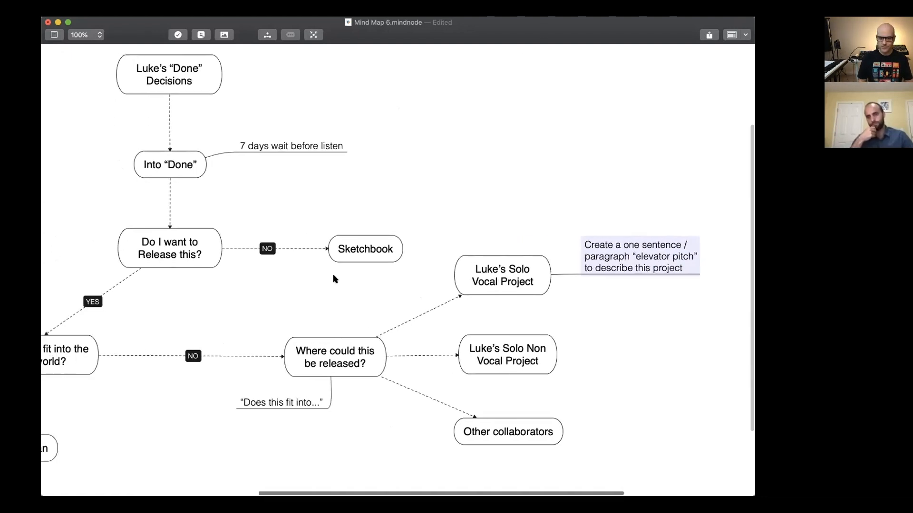
{"action": "scroll", "coordinate": [332, 275], "scroll_direction": "down", "scroll_amount": 5}
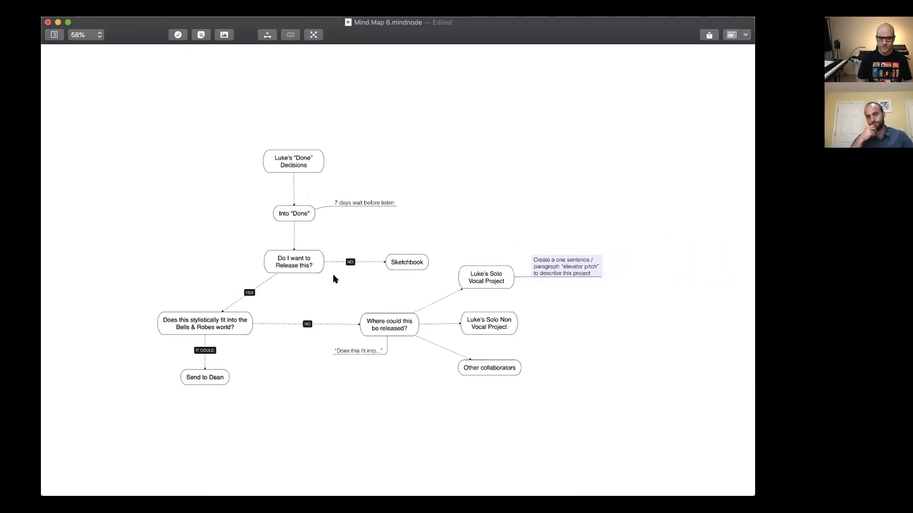
{"action": "scroll", "coordinate": [332, 275], "scroll_direction": "up", "scroll_amount": 2}
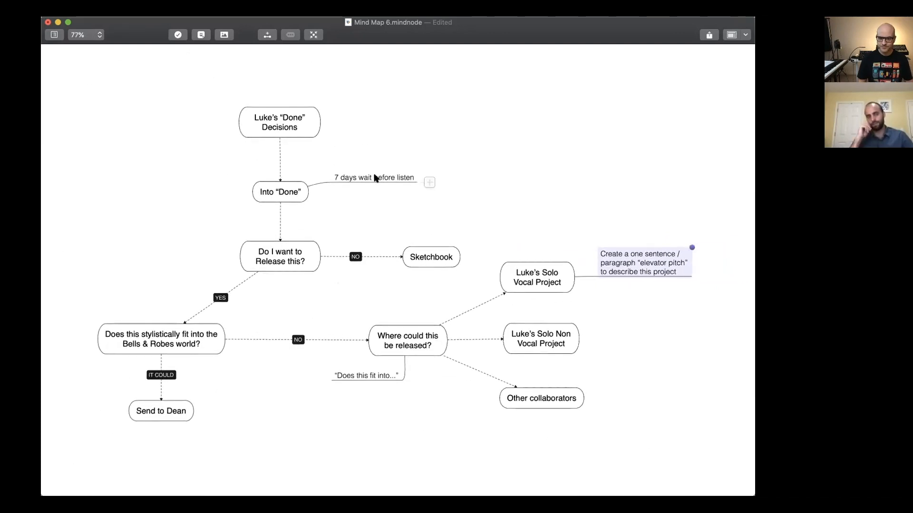
{"action": "left_click", "coordinate": [527, 155]}
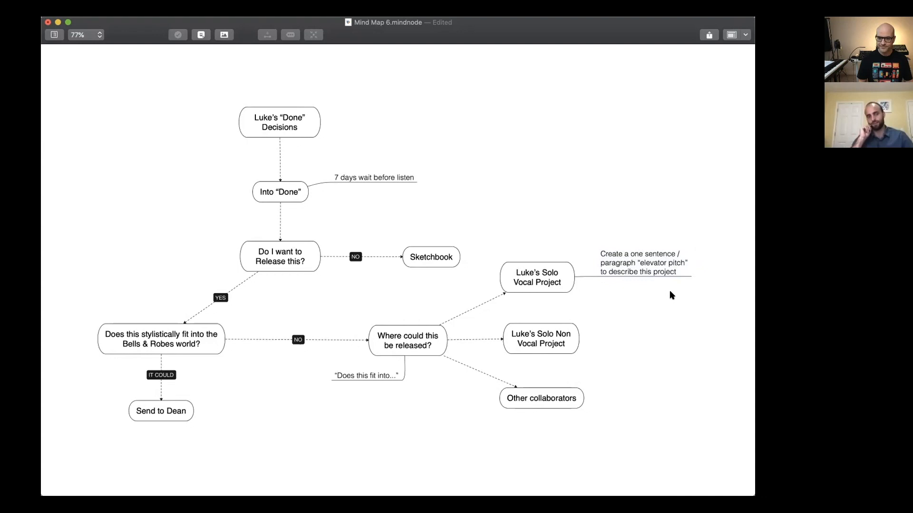
{"action": "left_click", "coordinate": [652, 256]}
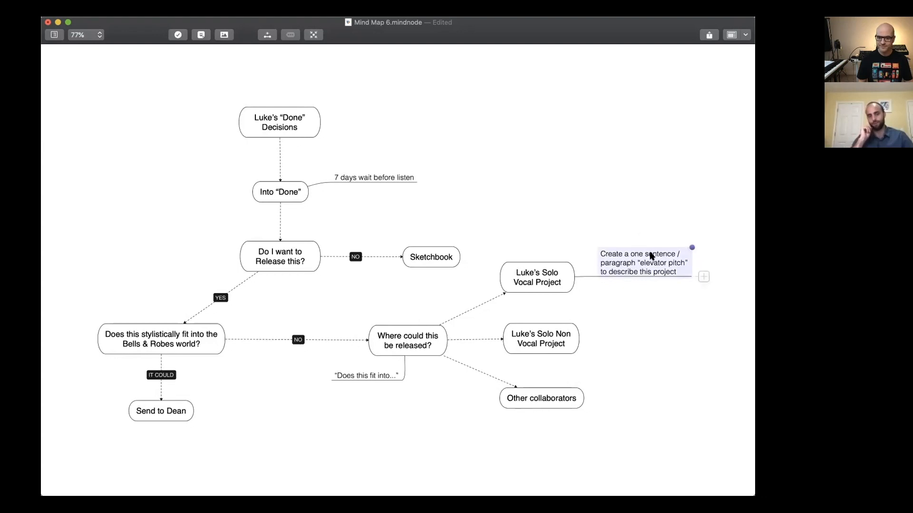
{"action": "left_click_drag", "start_coordinate": [566, 395], "coordinate": [565, 399]}
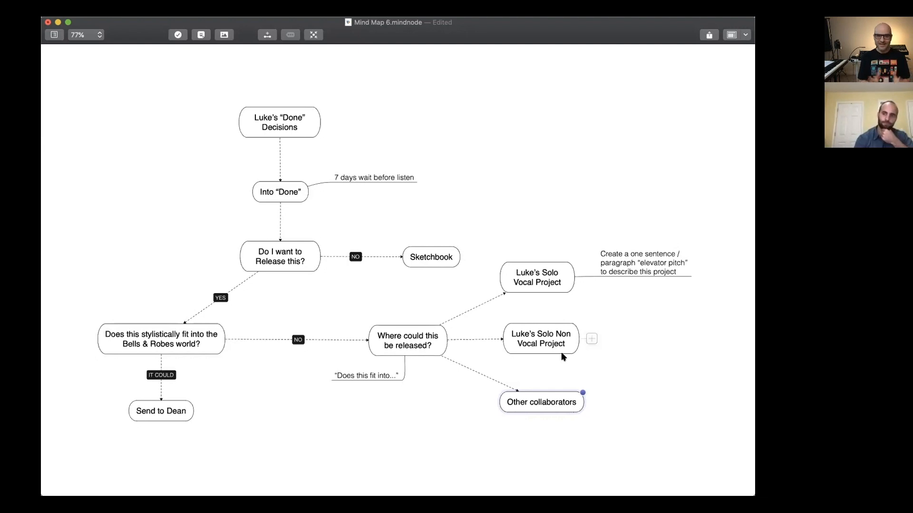
{"action": "left_click", "coordinate": [597, 261]}
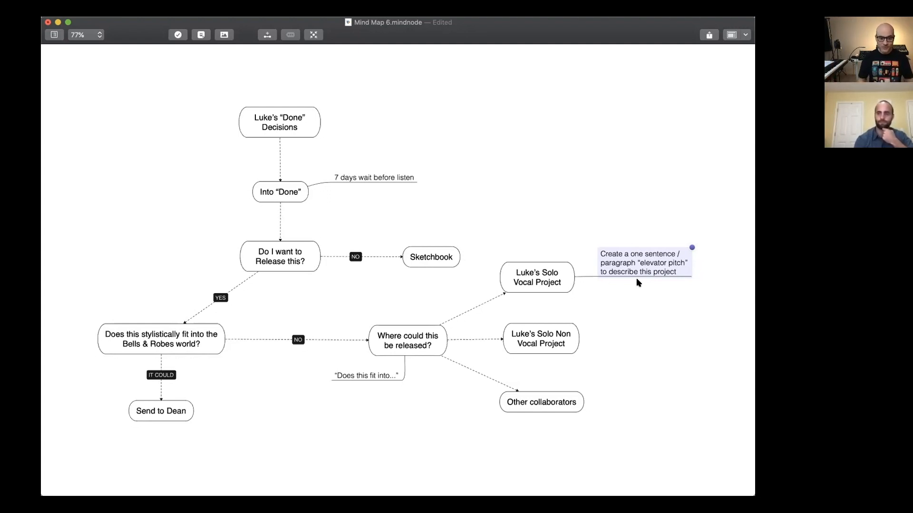
{"action": "left_click", "coordinate": [257, 123]}
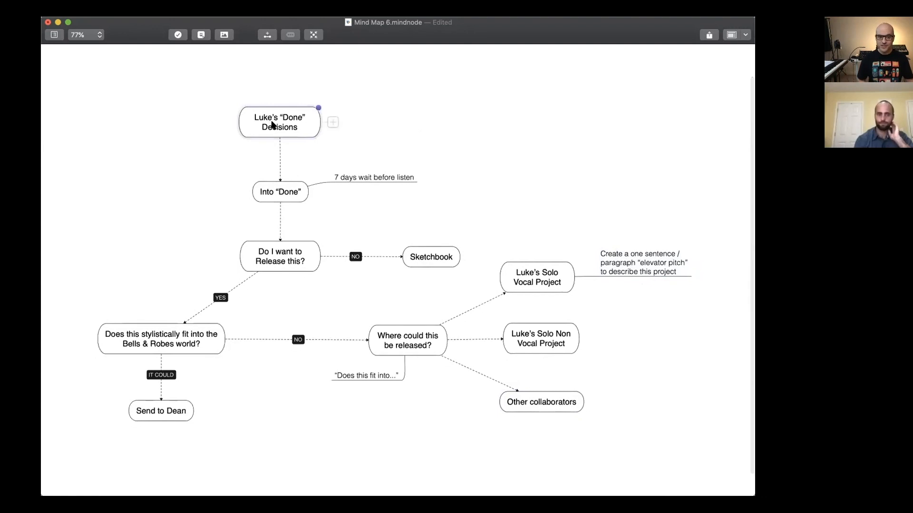
{"action": "left_click", "coordinate": [221, 173]}
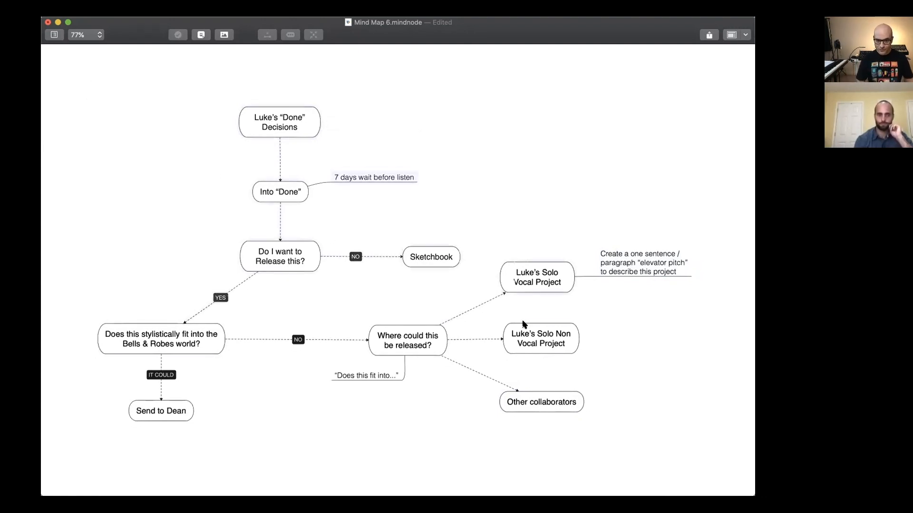
{"action": "scroll", "coordinate": [680, 421], "scroll_direction": "down", "scroll_amount": 2}
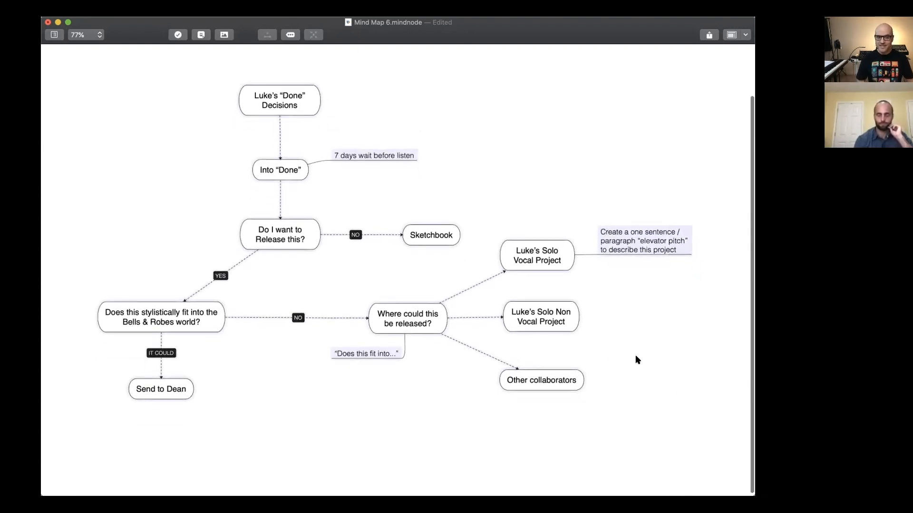
{"action": "scroll", "coordinate": [636, 356], "scroll_direction": "left", "scroll_amount": 1}
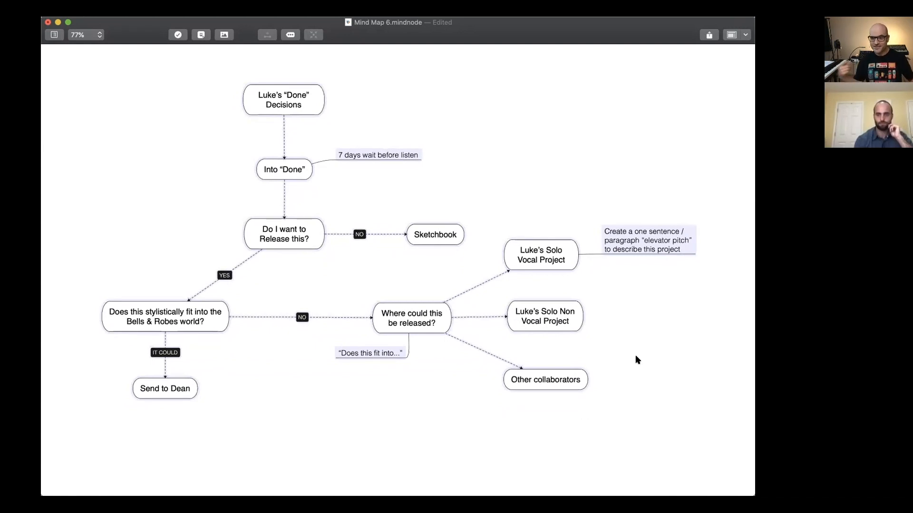
{"action": "left_click", "coordinate": [642, 240]}
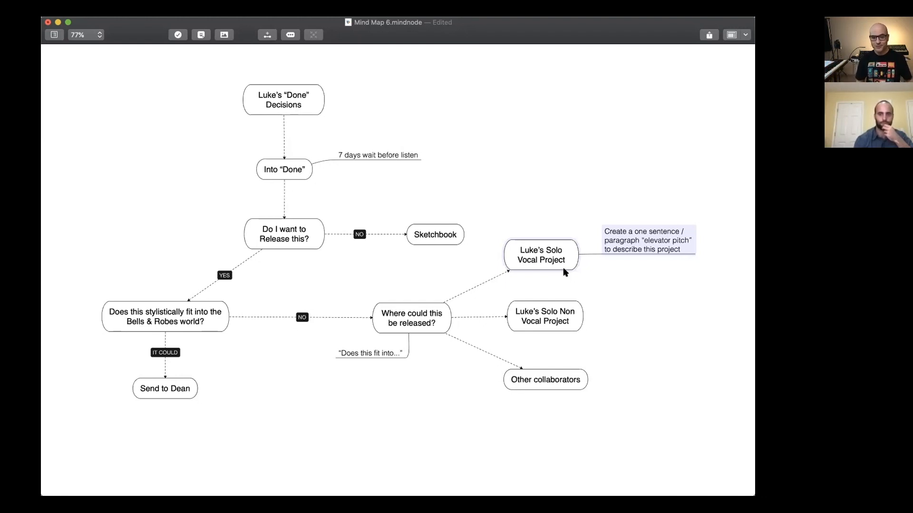
{"action": "left_click", "coordinate": [535, 312]}
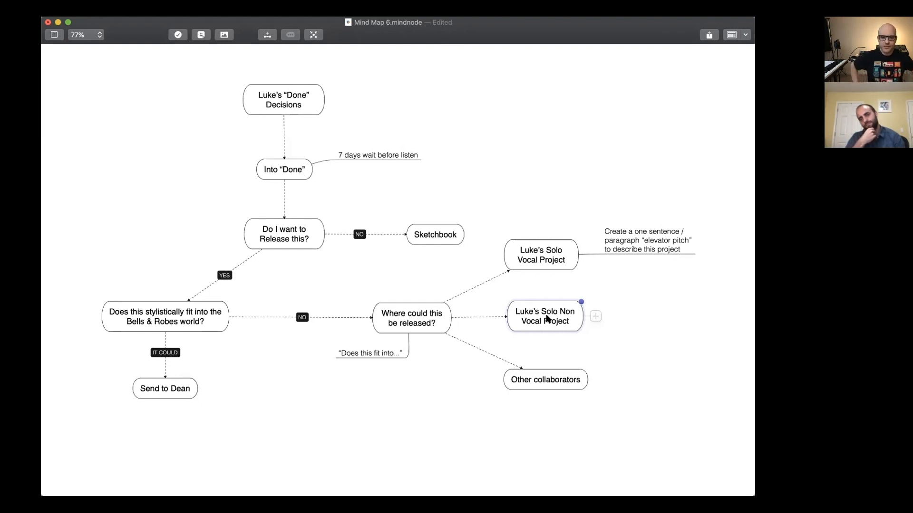
{"action": "left_click", "coordinate": [656, 295]}
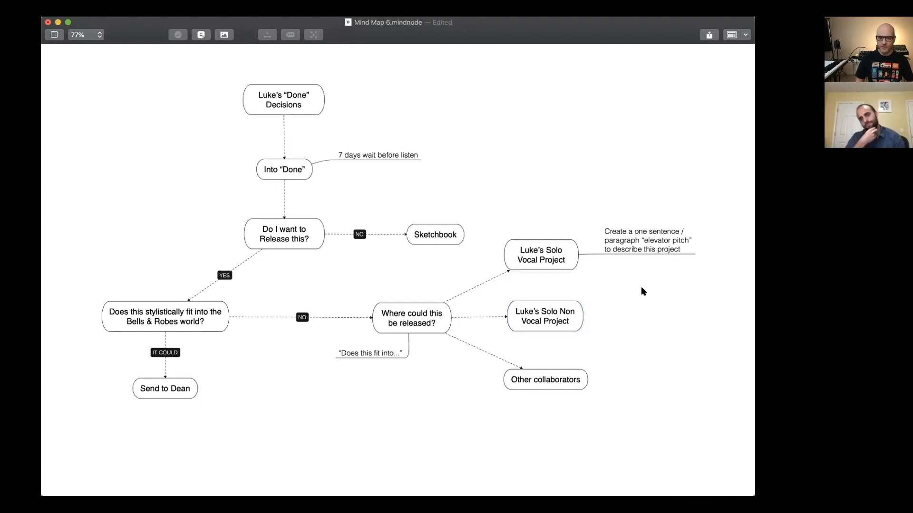
{"action": "left_click", "coordinate": [563, 256]}
{"action": "left_click", "coordinate": [203, 314]}
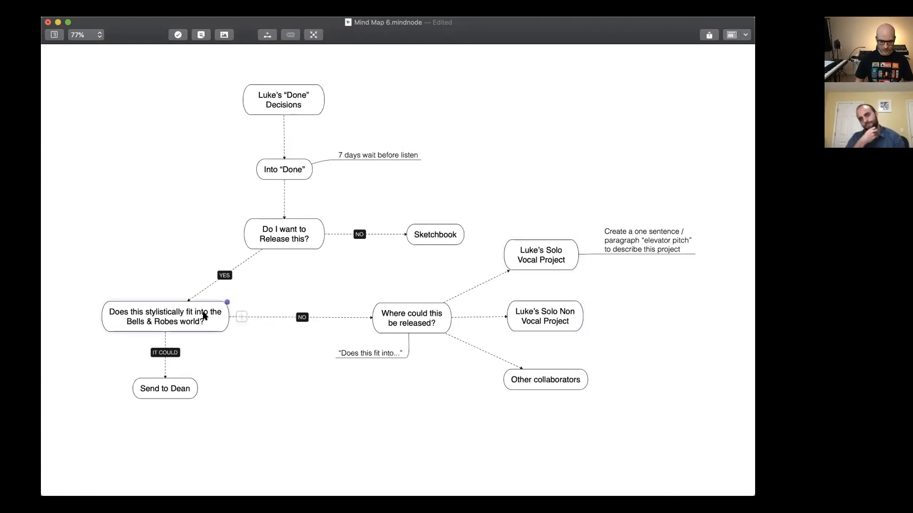
{"action": "left_click", "coordinate": [547, 335]}
{"action": "left_click", "coordinate": [549, 327]}
{"action": "left_click", "coordinate": [552, 382]}
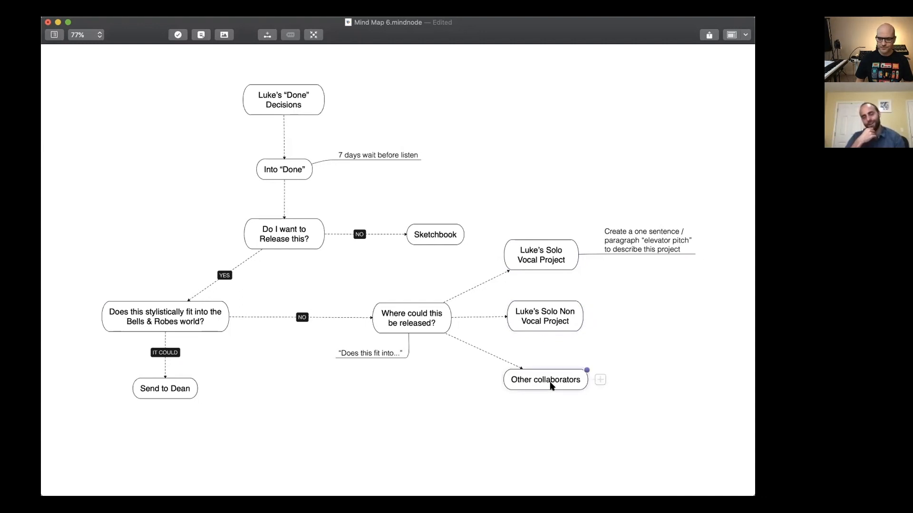
{"action": "left_click", "coordinate": [628, 330]}
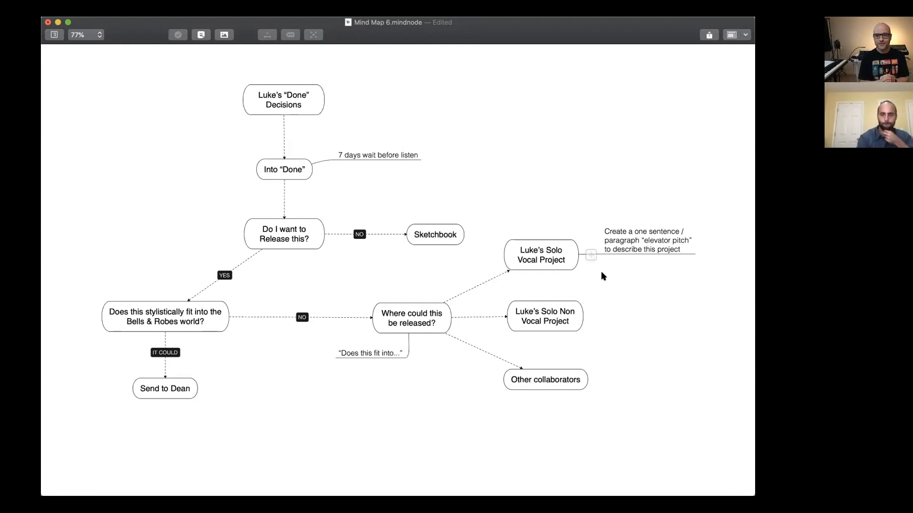
{"action": "left_click", "coordinate": [526, 259]}
{"action": "left_click_drag", "start_coordinate": [672, 202], "coordinate": [537, 260]}
{"action": "left_click_drag", "start_coordinate": [540, 170], "coordinate": [712, 263]}
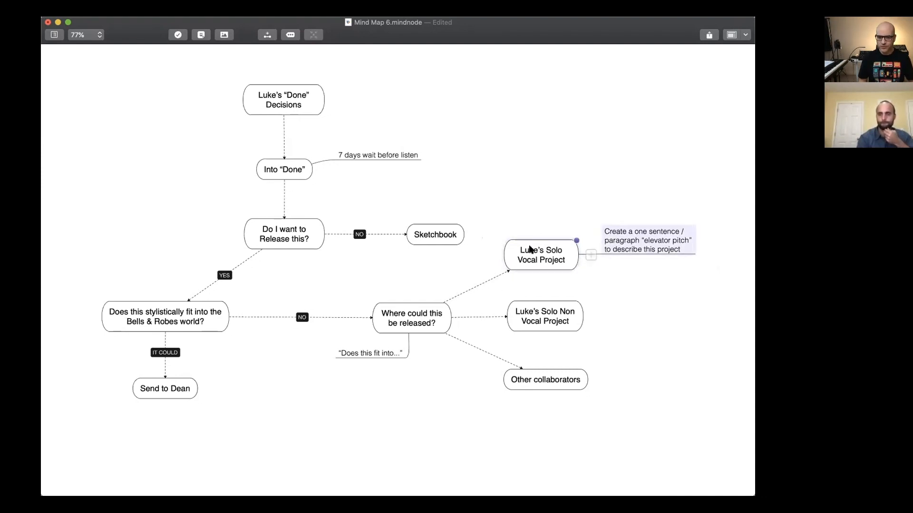
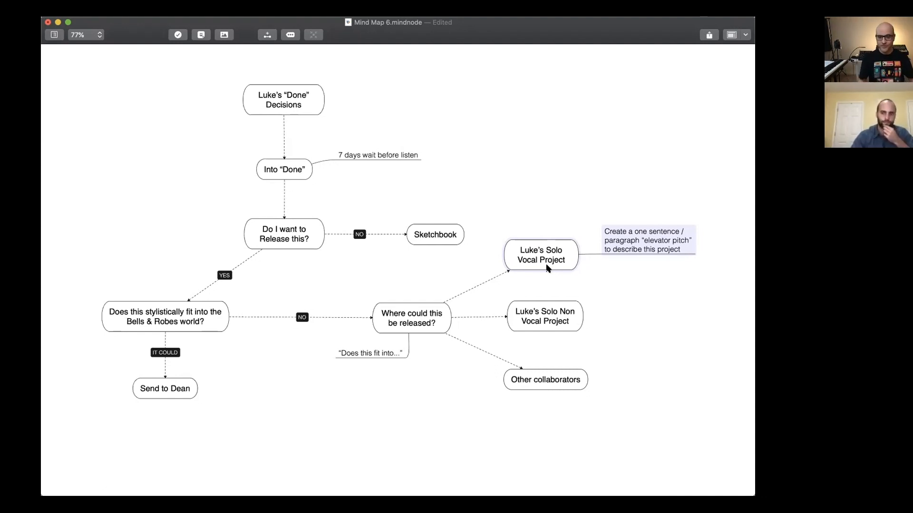
{"action": "left_click", "coordinate": [541, 126]}
{"action": "left_click", "coordinate": [527, 248]}
{"action": "left_click", "coordinate": [525, 380]}
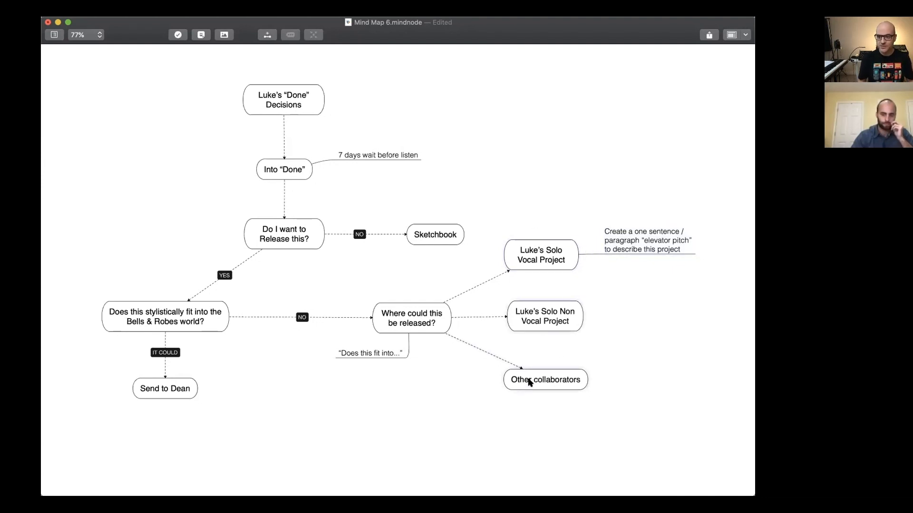
{"action": "left_click", "coordinate": [567, 295]}
{"action": "left_click", "coordinate": [563, 420]}
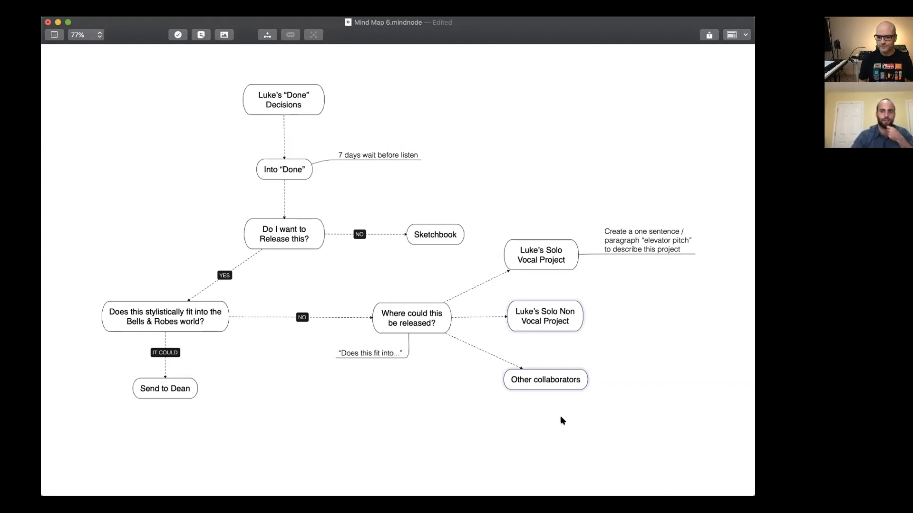
{"action": "left_click", "coordinate": [562, 421]}
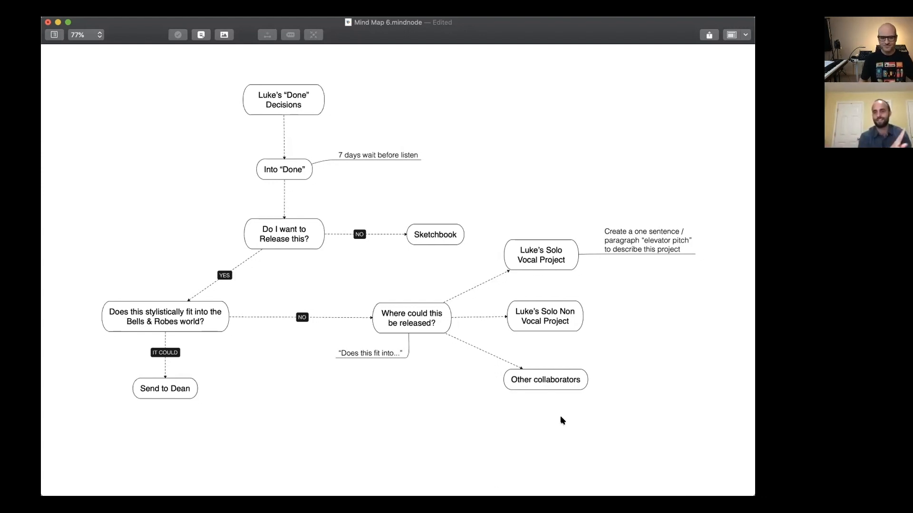
Lower the node under IT COULD and reorder the release outlets top to bottom: Solo Non Vocal Project, Other collaborators, Solo Vocal Project.
{"action": "left_click_drag", "start_coordinate": [161, 394], "coordinate": [162, 416]}
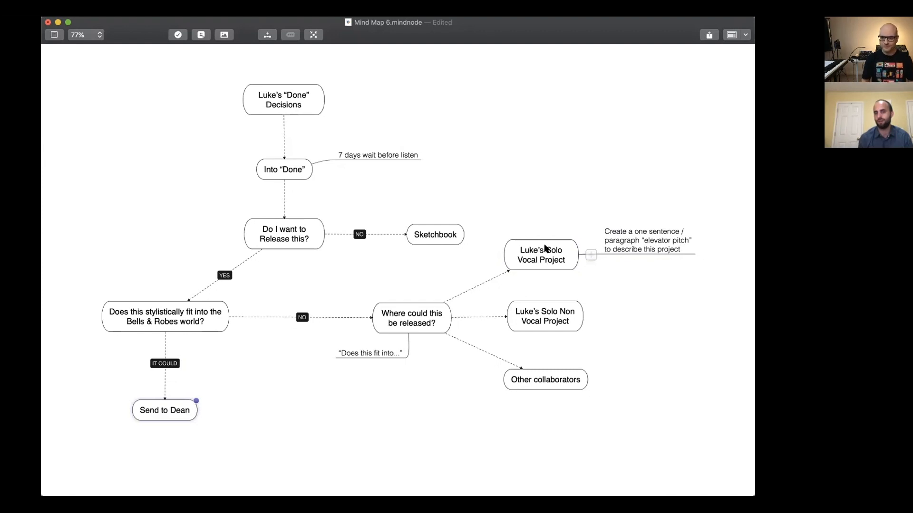
{"action": "left_click_drag", "start_coordinate": [544, 246], "coordinate": [546, 431]}
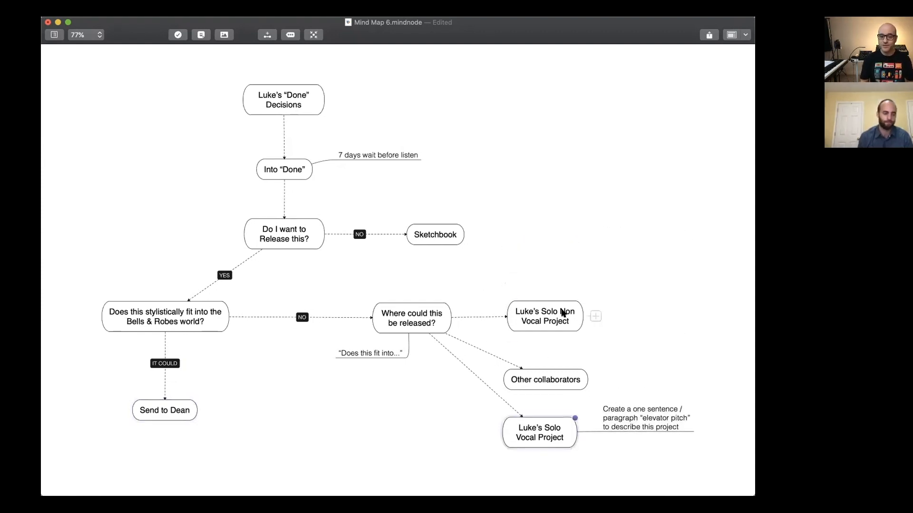
{"action": "left_click_drag", "start_coordinate": [562, 313], "coordinate": [564, 248]}
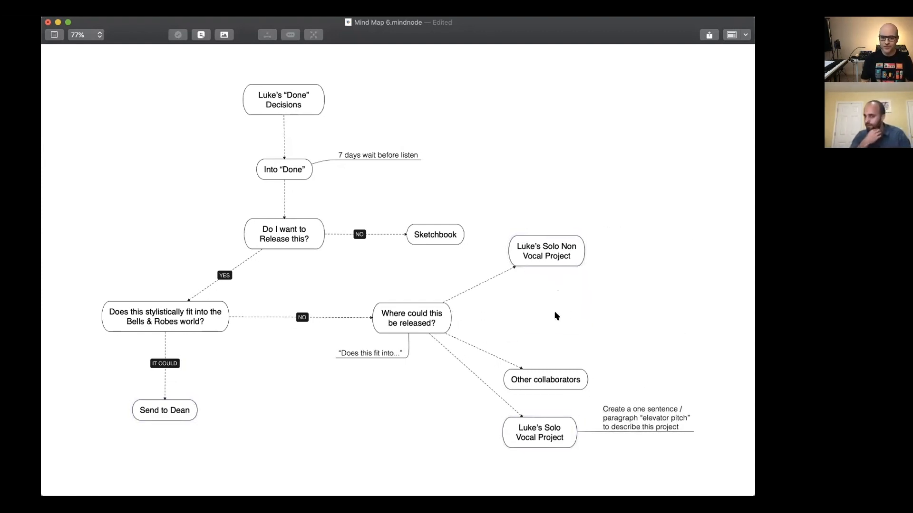
{"action": "left_click_drag", "start_coordinate": [554, 382], "coordinate": [566, 323]}
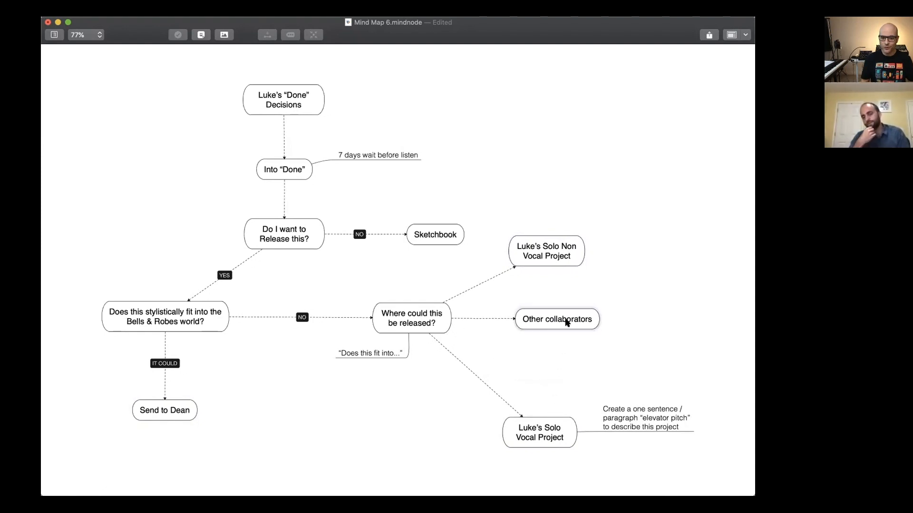
{"action": "left_click_drag", "start_coordinate": [545, 430], "coordinate": [557, 382]}
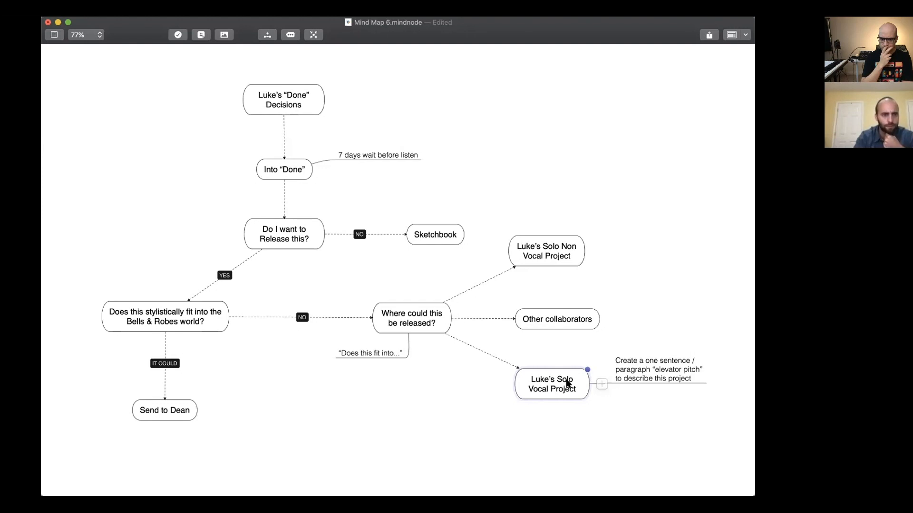
Nudge the Solo Non Vocal Project node right, connect it to Sketchbook, and bend the connection into an upward arc.
{"action": "left_click_drag", "start_coordinate": [568, 254], "coordinate": [576, 259]}
{"action": "right_click", "coordinate": [553, 246]}
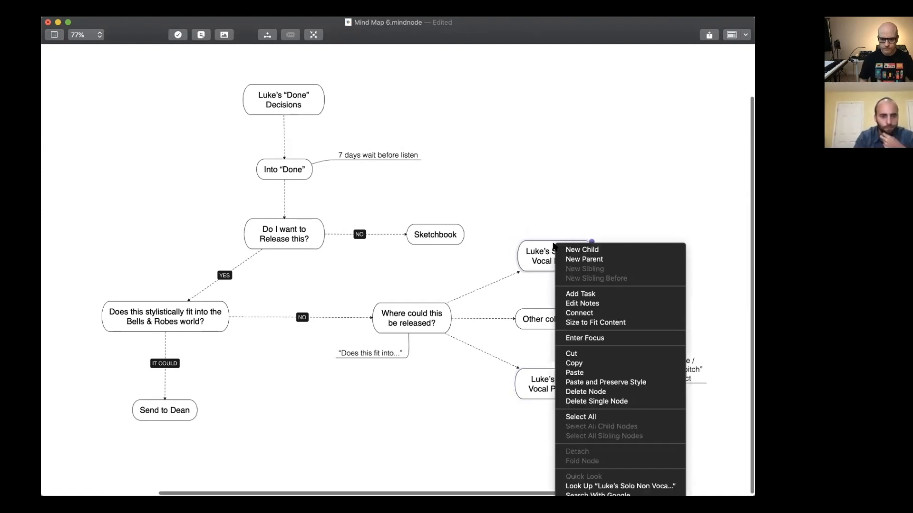
{"action": "key", "text": "Return"}
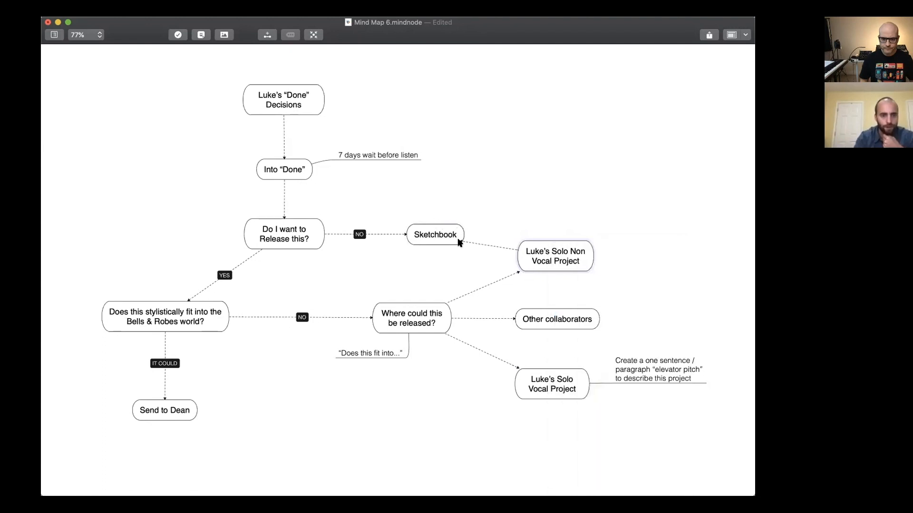
{"action": "left_click", "coordinate": [459, 238]}
{"action": "left_click_drag", "start_coordinate": [494, 235], "coordinate": [496, 226]}
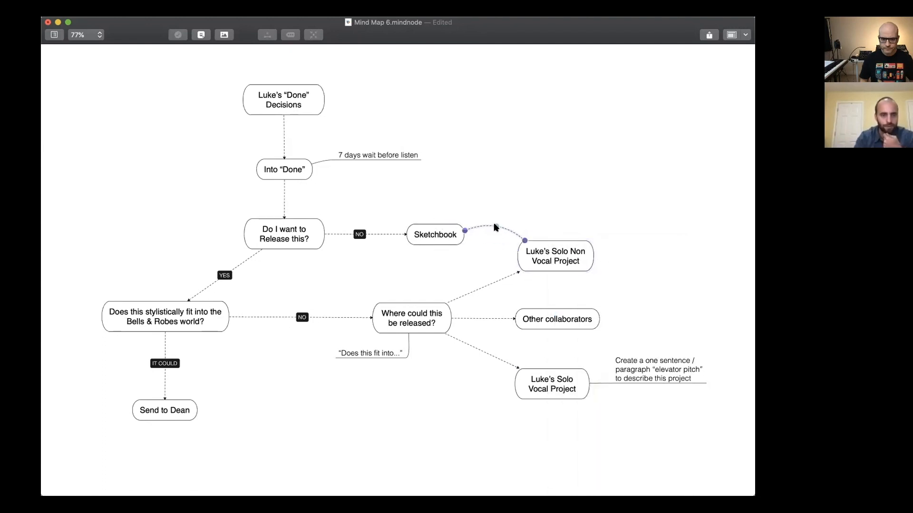
Connect the Solo Vocal Project node to a new node below it reading "5 into Release by September 1st".
{"action": "left_click", "coordinate": [553, 380]}
{"action": "right_click", "coordinate": [553, 380]}
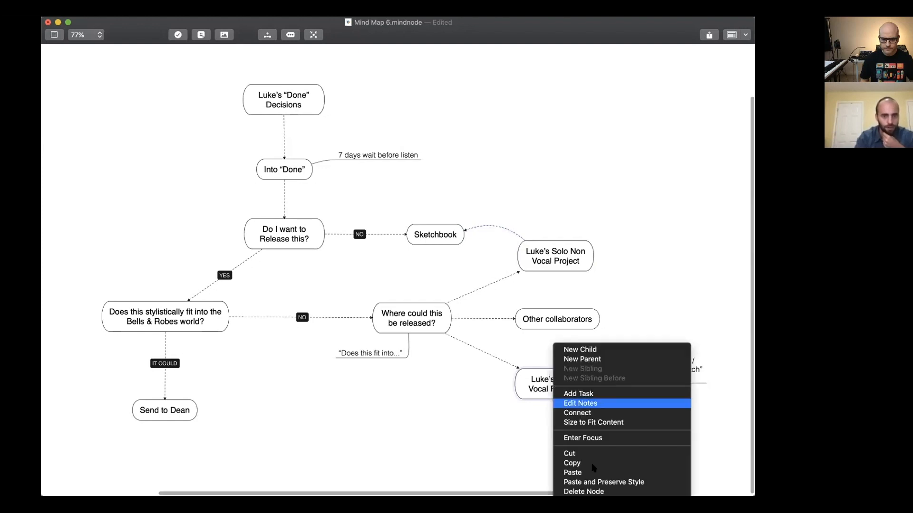
{"action": "left_click", "coordinate": [598, 413]}
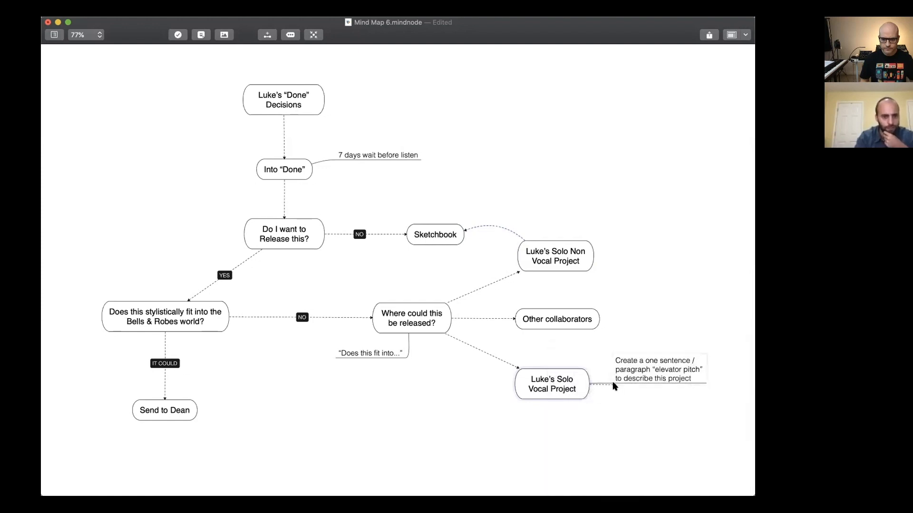
{"action": "left_click", "coordinate": [613, 424]}
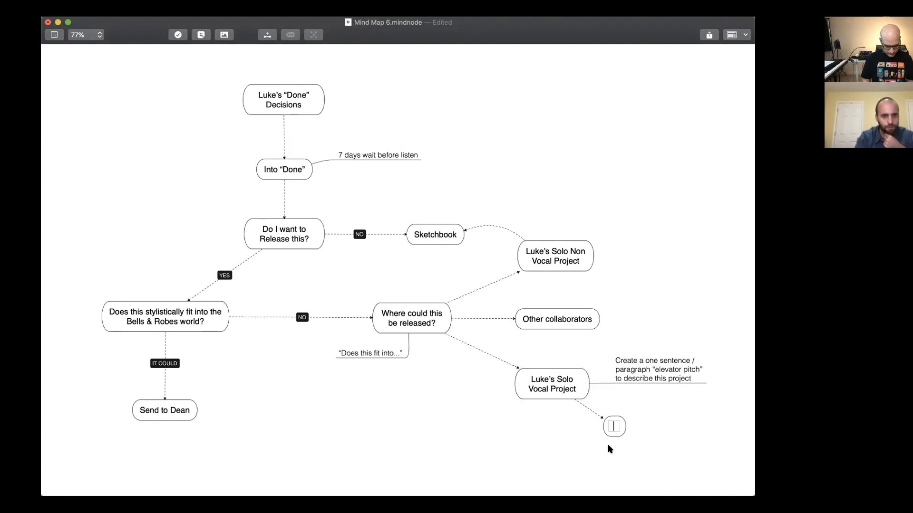
{"action": "type", "text": "5"}
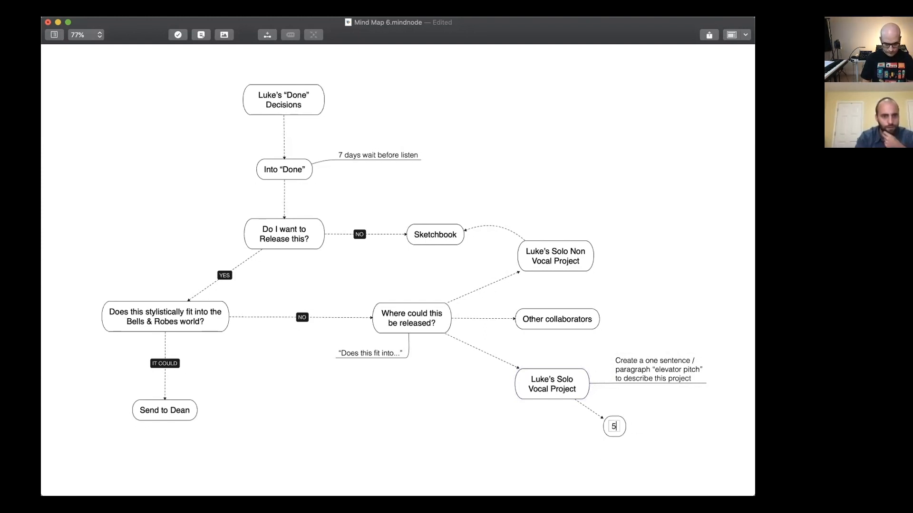
{"action": "type", "text": " into Reledase"}
{"action": "key", "text": "BackSpace"}
{"action": "type", "text": "by Se"}
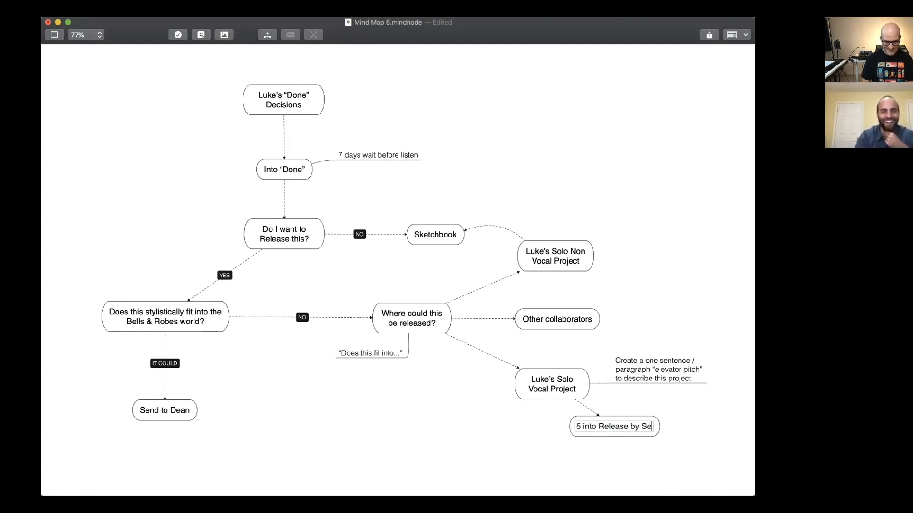
{"action": "type", "text": "pte"}
{"action": "type", "text": "kber"}
{"action": "key", "text": "BackSpace"}
{"action": "key", "text": "BackSpace"}
{"action": "key", "text": "BackSpace"}
{"action": "key", "text": "BackSpace"}
{"action": "type", "text": "mber"}
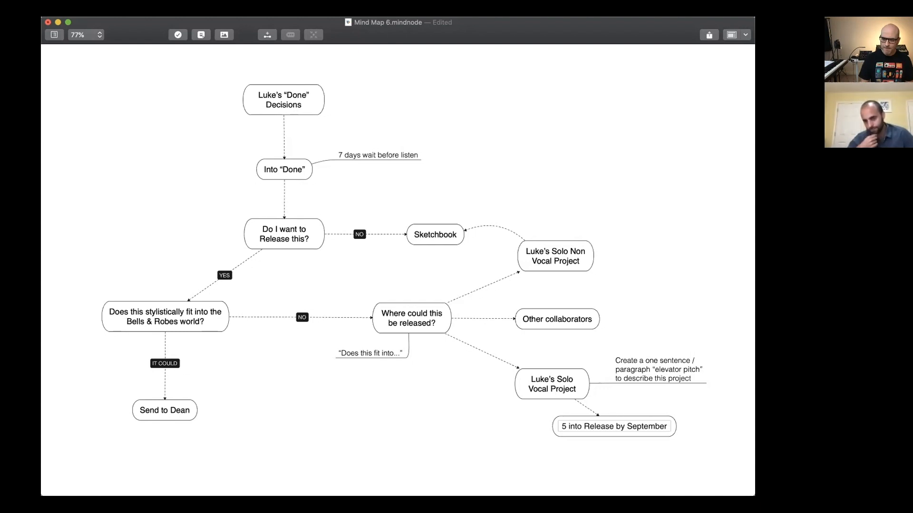
{"action": "type", "text": "1st"}
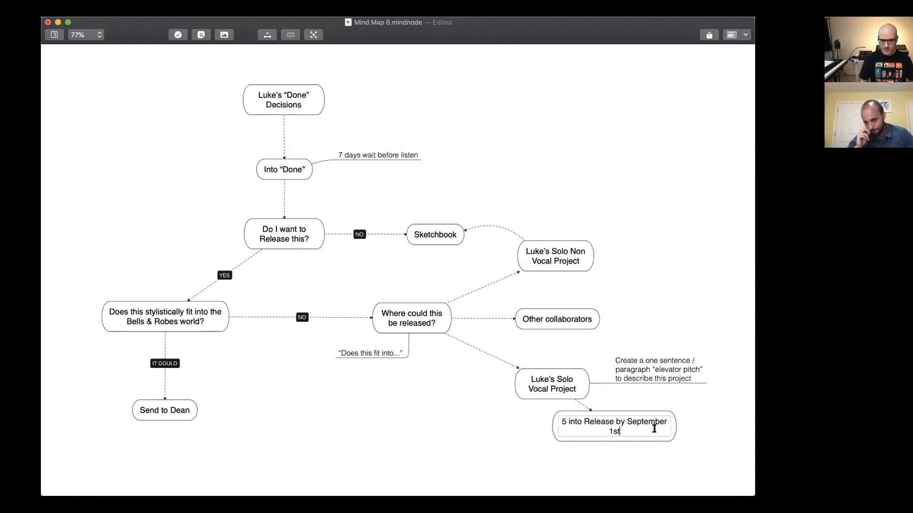
{"action": "left_click", "coordinate": [660, 444]}
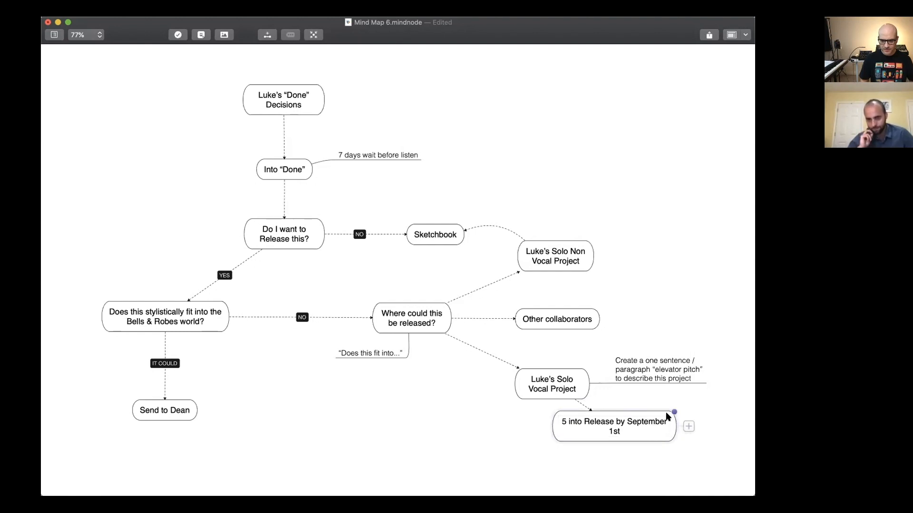
Cut the text out of the September 1st node and delete that node.
{"action": "double_click", "coordinate": [647, 423]}
{"action": "key", "text": "super+a"}
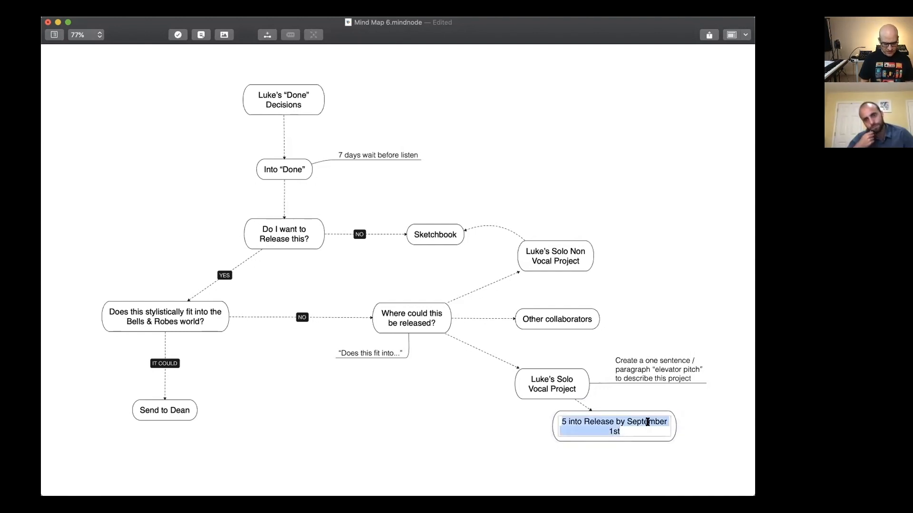
{"action": "key", "text": "BackSpace"}
{"action": "left_click", "coordinate": [581, 476]}
{"action": "left_click", "coordinate": [612, 418]}
{"action": "key", "text": "BackSpace"}
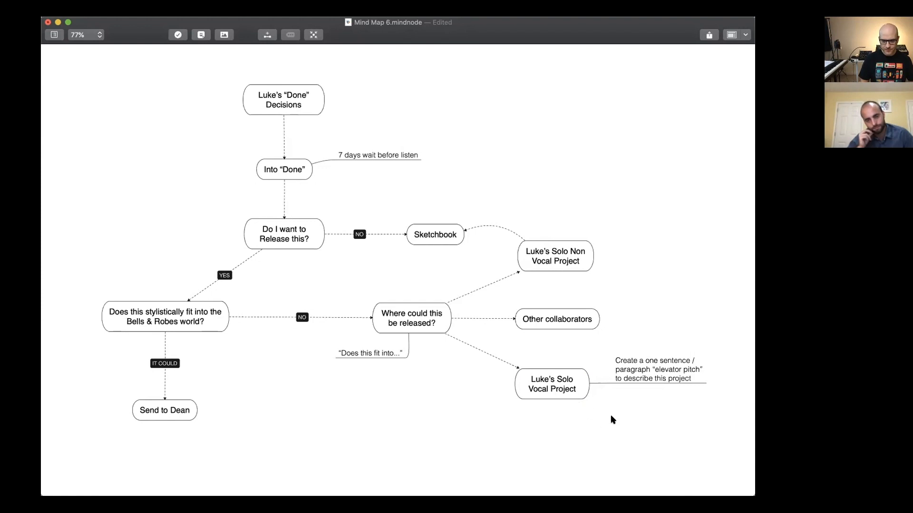
Paste the cut text as a child note of the Solo Vocal Project node and remove the extra space before "1st".
{"action": "left_click", "coordinate": [553, 395]}
{"action": "key", "text": "super+z"}
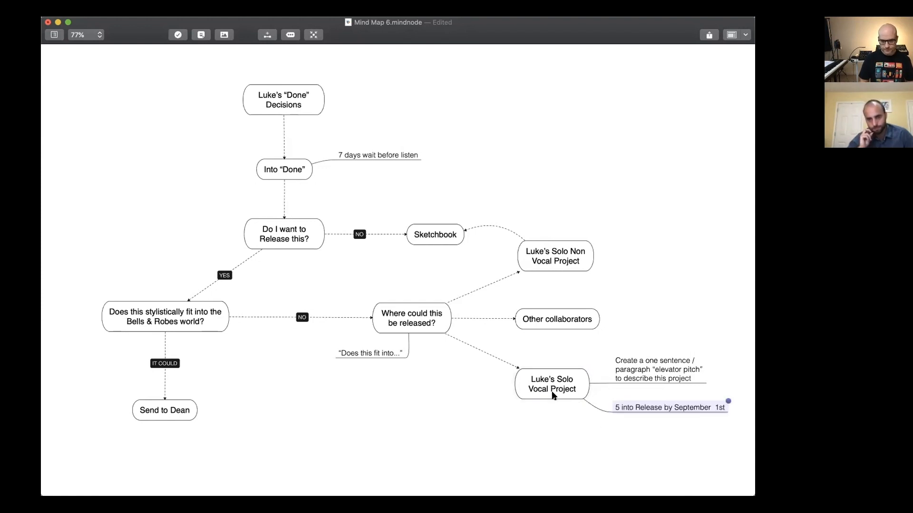
{"action": "left_click", "coordinate": [745, 478]}
{"action": "double_click", "coordinate": [714, 404]}
{"action": "key", "text": "BackSpace"}
{"action": "key", "text": "Return"}
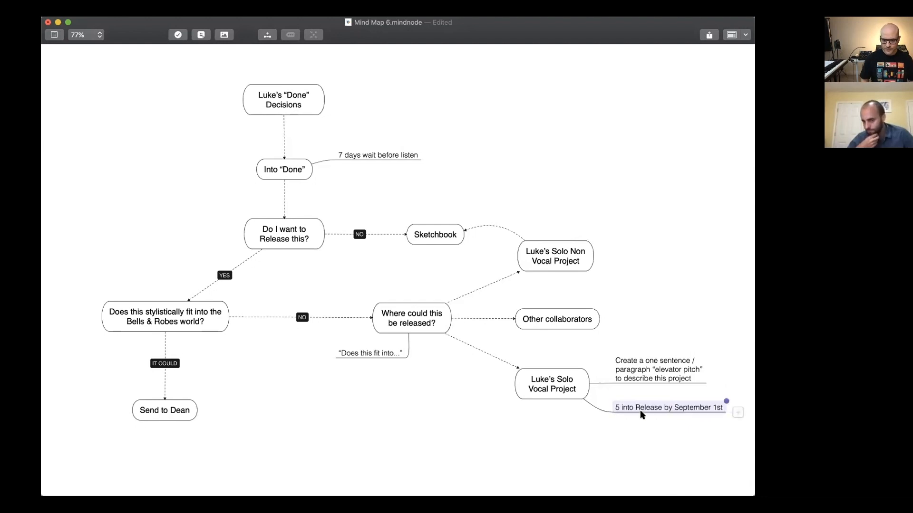
{"action": "left_click", "coordinate": [551, 386]}
{"action": "left_click", "coordinate": [613, 296]}
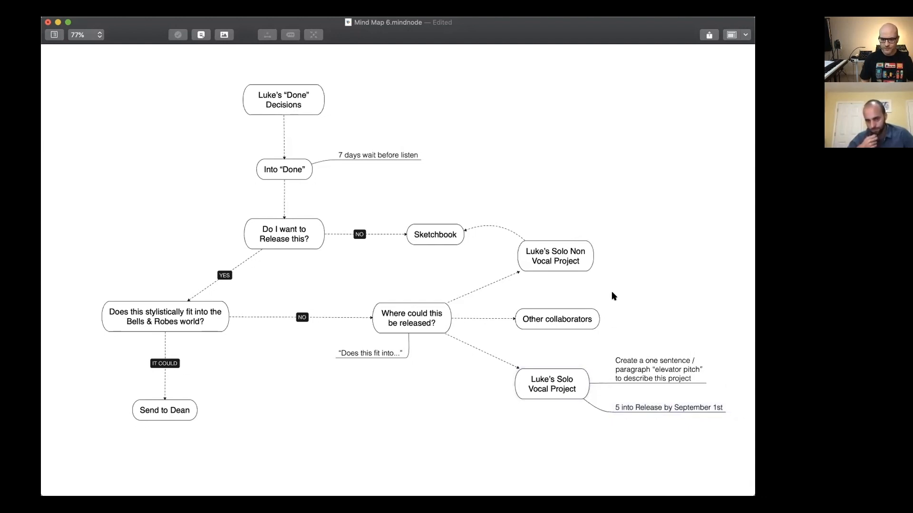
{"action": "right_click", "coordinate": [584, 320]}
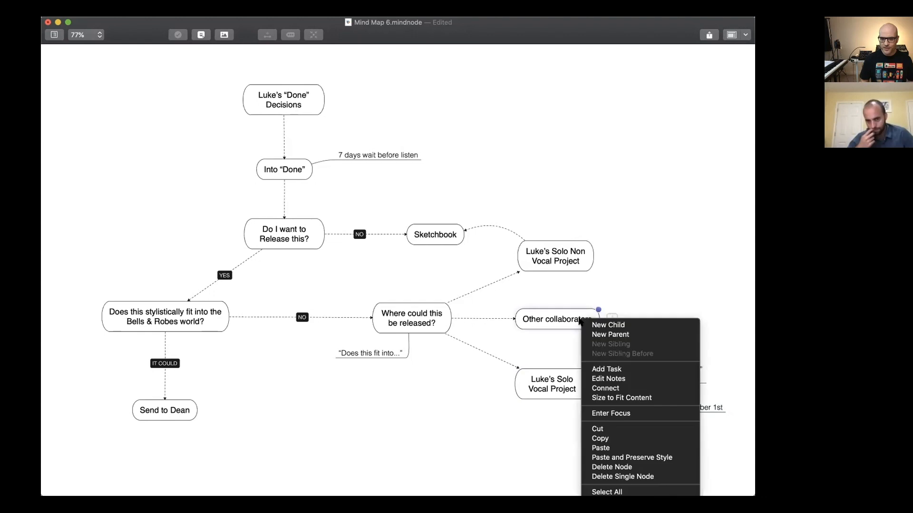
{"action": "left_click", "coordinate": [613, 388]}
{"action": "left_click", "coordinate": [627, 322]}
{"action": "left_click", "coordinate": [651, 291]}
{"action": "left_click", "coordinate": [624, 323]}
{"action": "key", "text": "Delete"}
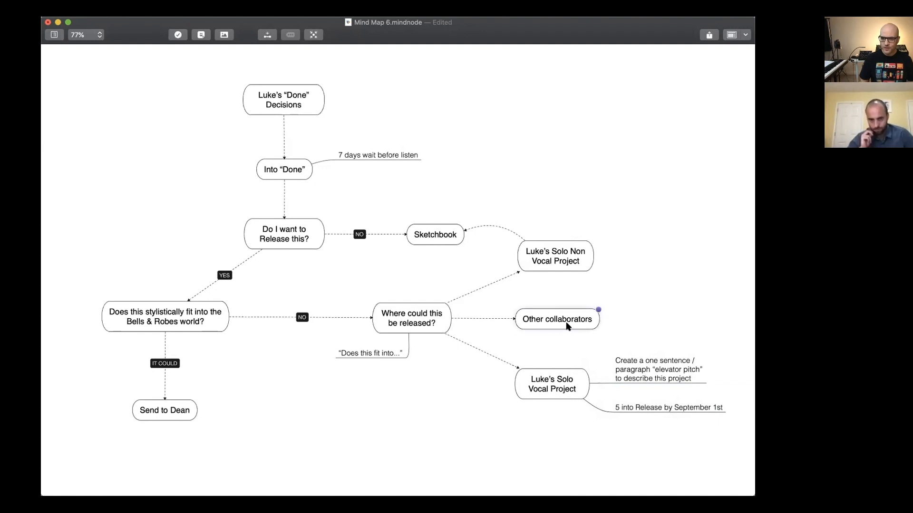
Narrow the Other collaborators node so its label wraps onto two lines.
{"action": "left_click_drag", "start_coordinate": [598, 307], "coordinate": [583, 306]}
{"action": "left_click", "coordinate": [625, 335]}
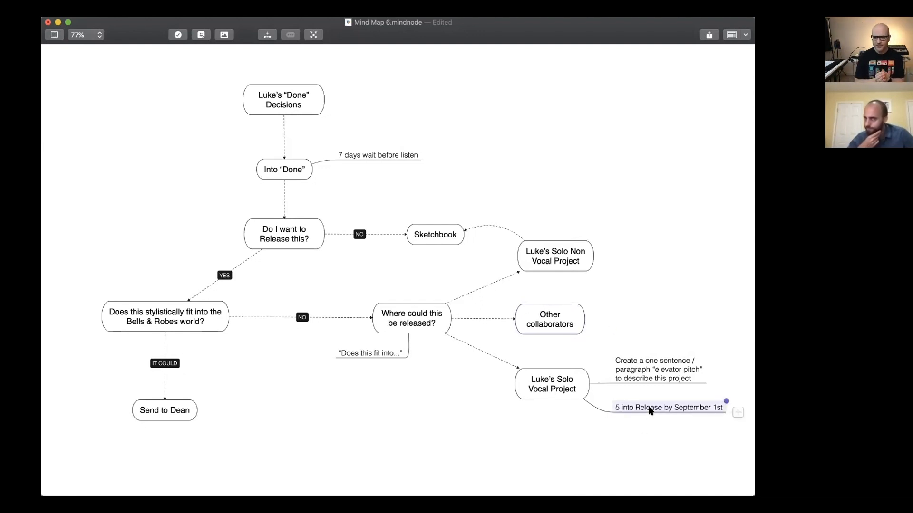
{"action": "left_click", "coordinate": [138, 312]}
{"action": "left_click", "coordinate": [694, 402]}
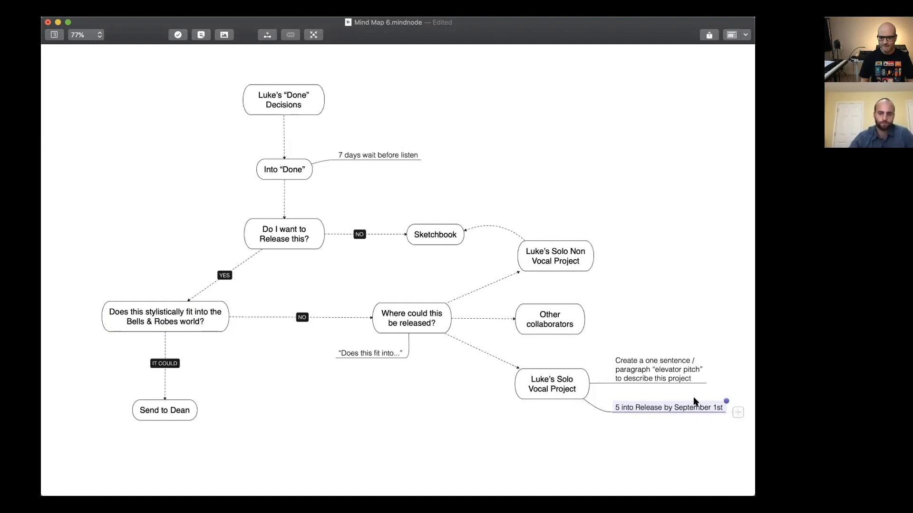
{"action": "left_click", "coordinate": [162, 318]}
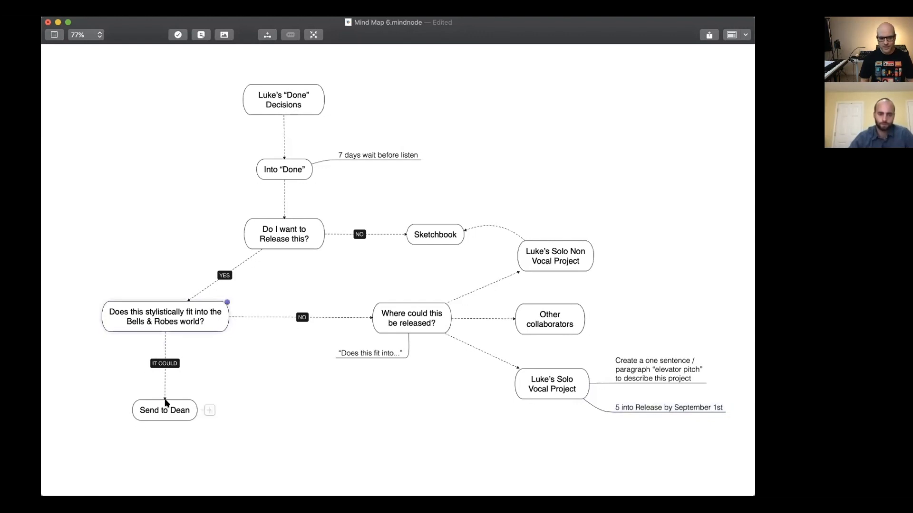
Nudge the node under IT COULD slightly and shift the two Solo Vocal Project child notes a little closer to their parent.
{"action": "left_click_drag", "start_coordinate": [170, 412], "coordinate": [174, 414]}
{"action": "left_click", "coordinate": [618, 408]}
{"action": "left_click", "coordinate": [557, 388]}
{"action": "double_click", "coordinate": [659, 414]}
{"action": "left_click", "coordinate": [613, 429]}
{"action": "left_click", "coordinate": [656, 425]}
{"action": "key", "text": "Delete"}
{"action": "left_click", "coordinate": [658, 398]}
{"action": "left_click", "coordinate": [648, 360]}
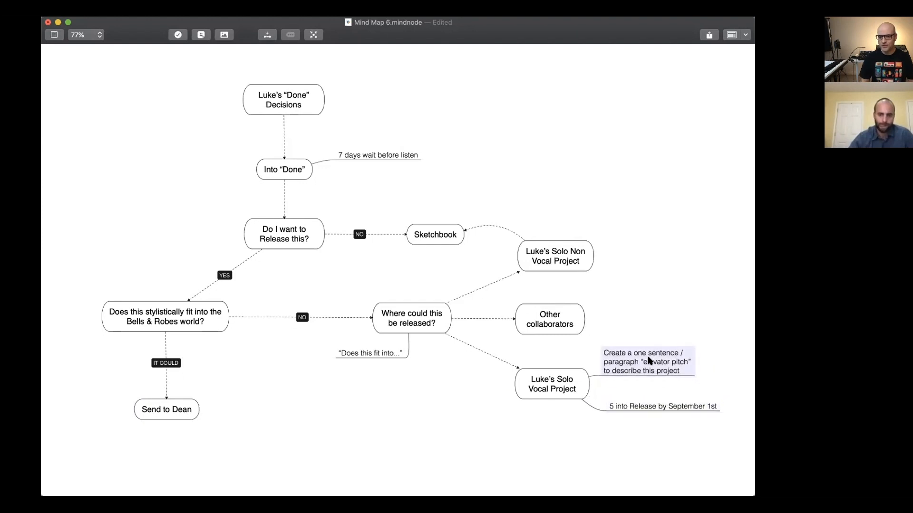
Connect Other collaborators to Sketchbook with a wide arc and move the Solo Non Vocal Project node left, clear of the connection.
{"action": "right_click", "coordinate": [561, 314]}
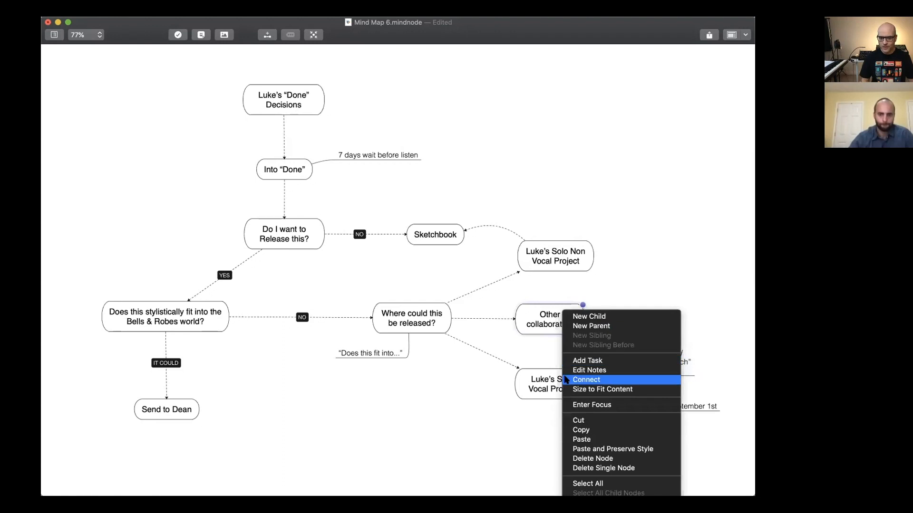
{"action": "left_click", "coordinate": [596, 376]}
{"action": "left_click", "coordinate": [461, 238]}
{"action": "mouse_move", "coordinate": [491, 273]}
{"action": "left_mouse_down"}
{"action": "mouse_move", "coordinate": [648, 188]}
{"action": "mouse_move", "coordinate": [625, 184]}
{"action": "mouse_move", "coordinate": [643, 185]}
{"action": "left_mouse_up"}
{"action": "left_click_drag", "start_coordinate": [575, 247], "coordinate": [536, 259]}
{"action": "left_click", "coordinate": [649, 180]}
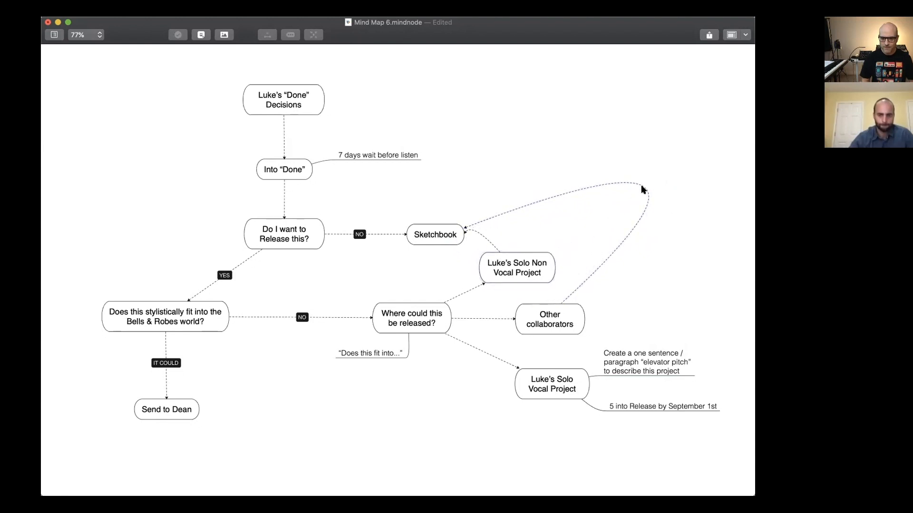
Reshape the connection from Other collaborators to Sketchbook into a tighter arc above the Solo Non Vocal Project node and add a placeholder label.
{"action": "left_click", "coordinate": [641, 186]}
{"action": "left_click", "coordinate": [642, 186]}
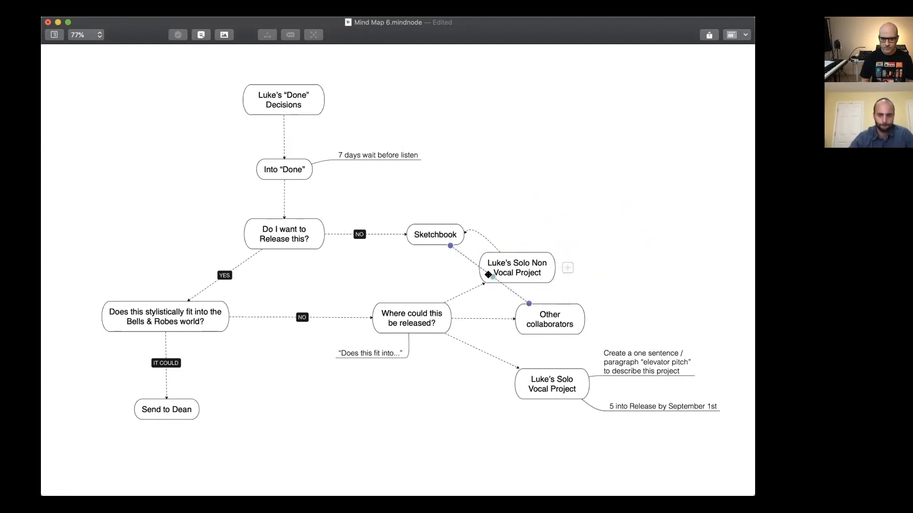
{"action": "mouse_move", "coordinate": [491, 274]}
{"action": "left_mouse_down"}
{"action": "mouse_move", "coordinate": [583, 216]}
{"action": "mouse_move", "coordinate": [577, 200]}
{"action": "mouse_move", "coordinate": [578, 209]}
{"action": "left_mouse_up"}
{"action": "double_click", "coordinate": [578, 209]}
{"action": "key", "text": "Escape"}
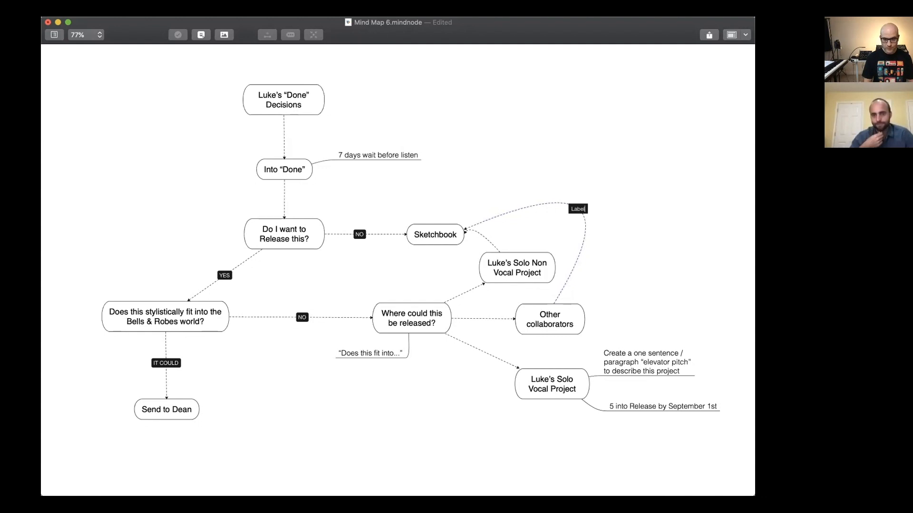
{"action": "left_click", "coordinate": [468, 228]}
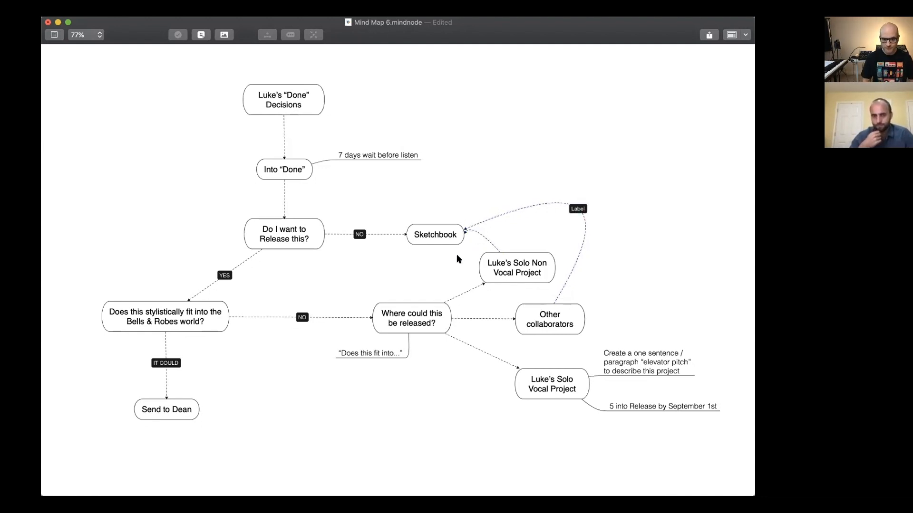
Bend the connection from the Solo Non Vocal Project node to Sketchbook outward and label it "Label".
{"action": "left_click_drag", "start_coordinate": [469, 228], "coordinate": [517, 230]}
{"action": "double_click", "coordinate": [522, 238]}
{"action": "type", "text": "Label"}
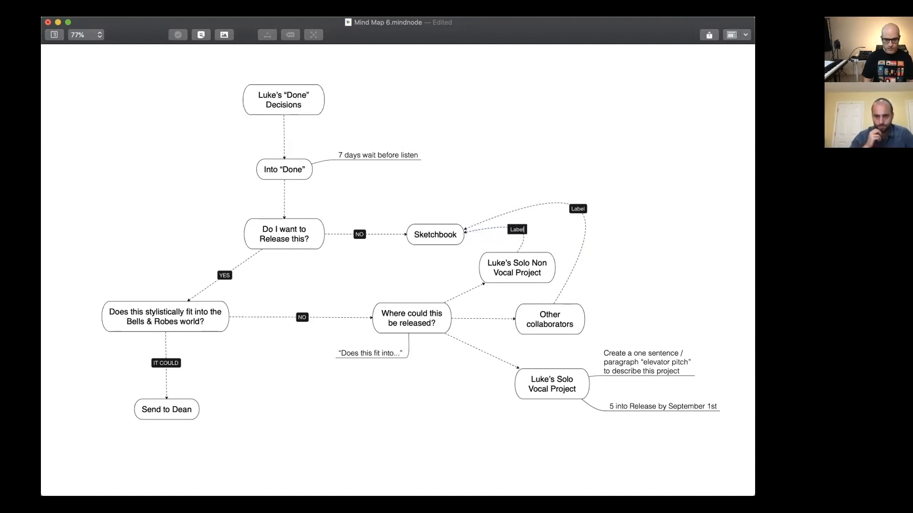
{"action": "key", "text": "Return"}
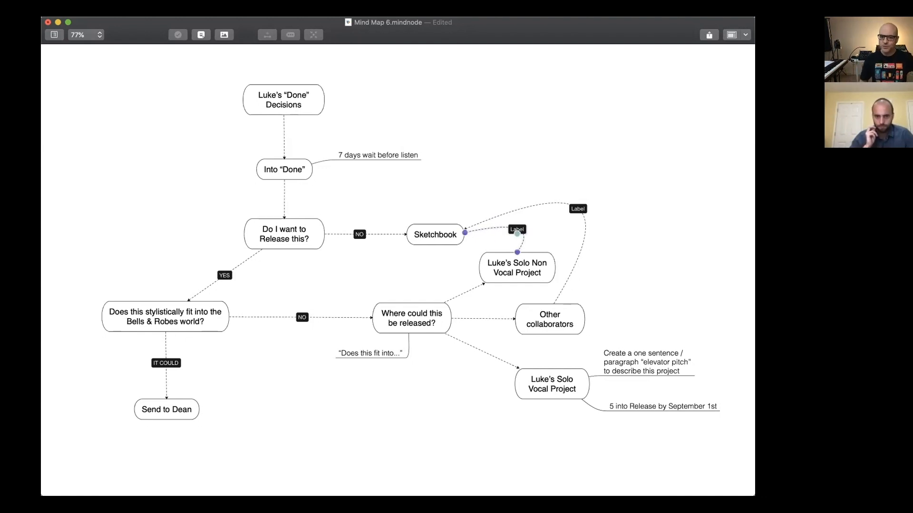
{"action": "left_click", "coordinate": [448, 145]}
Move the Sketchbook node up and slightly right, and adjust the curve of its connection from the Solo Non Vocal Project node.
{"action": "mouse_move", "coordinate": [450, 228]}
{"action": "left_click_drag", "start_coordinate": [444, 230], "coordinate": [453, 187]}
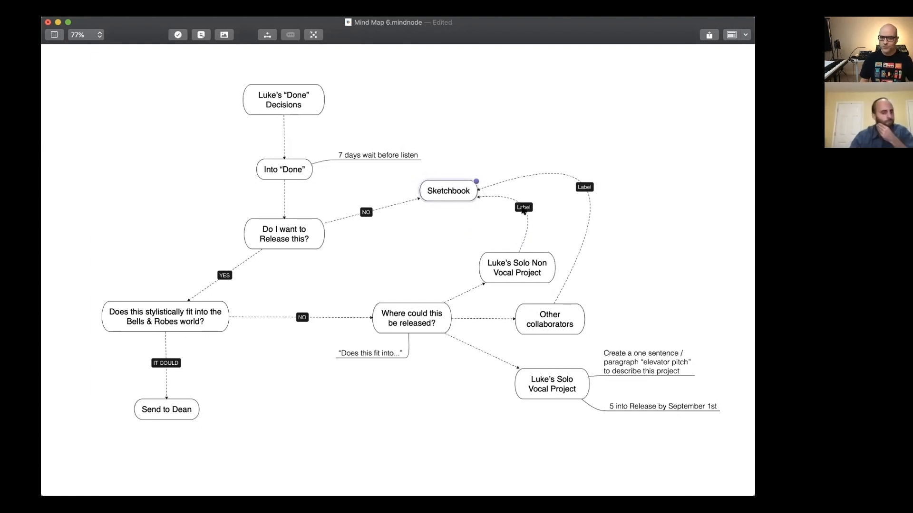
{"action": "left_click", "coordinate": [523, 209]}
{"action": "left_click_drag", "start_coordinate": [523, 209], "coordinate": [529, 217]}
Change the label on the connection from Other collaborators to Sketchbook to "Label / due date".
{"action": "left_click", "coordinate": [585, 191]}
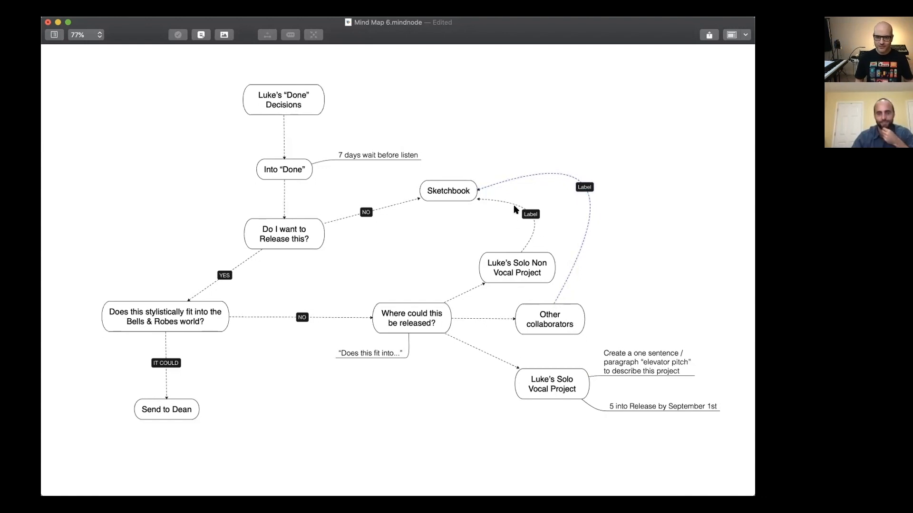
{"action": "left_click", "coordinate": [590, 184]}
{"action": "type", "text": "?due d"}
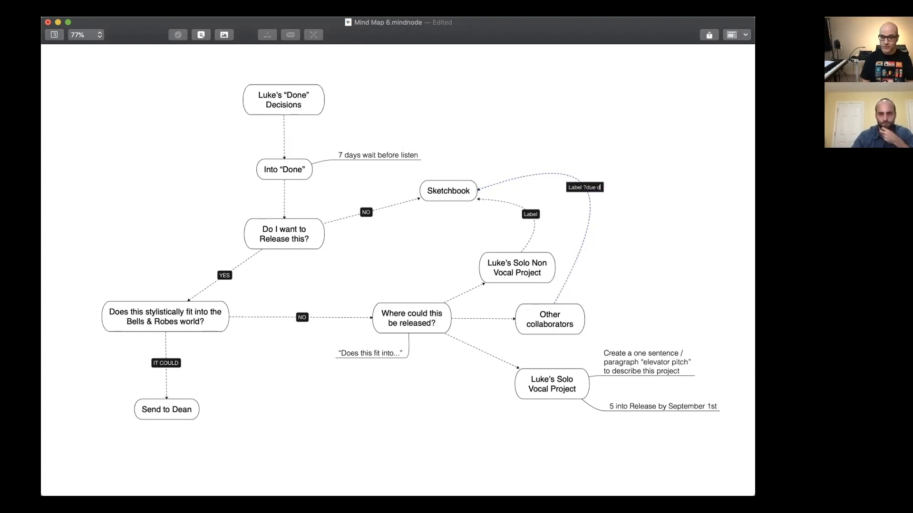
{"action": "type", "text": "ate"}
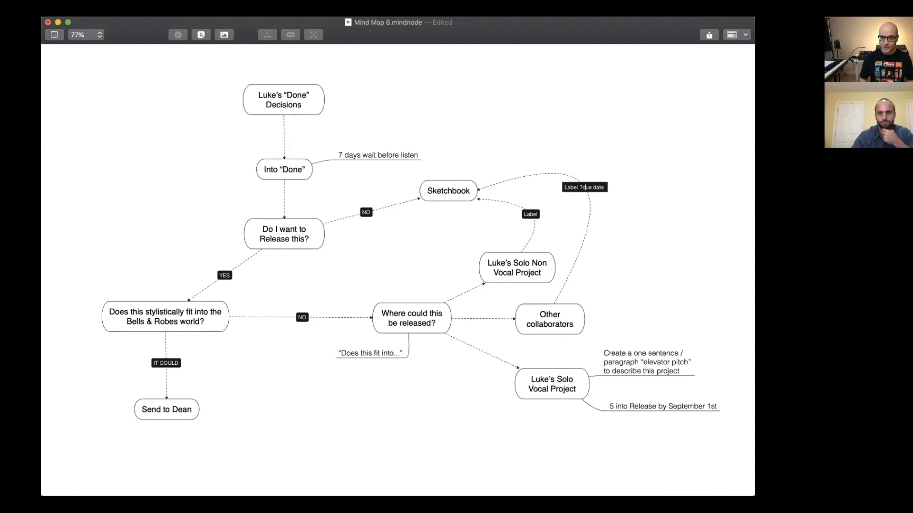
{"action": "key", "text": "BackSpace"}
{"action": "type", "text": "/"}
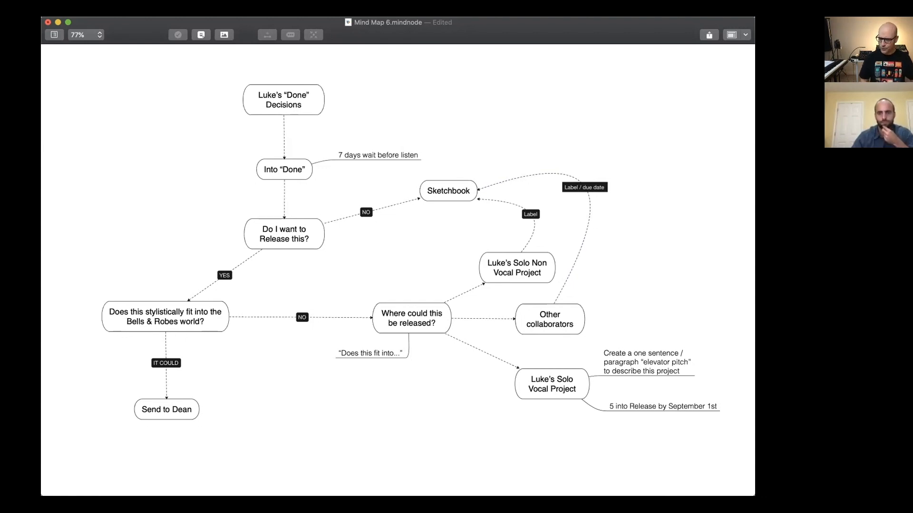
Change the label on the connection from the Solo Non Vocal Project node to Sketchbook to "Label / due date".
{"action": "left_click", "coordinate": [534, 212]}
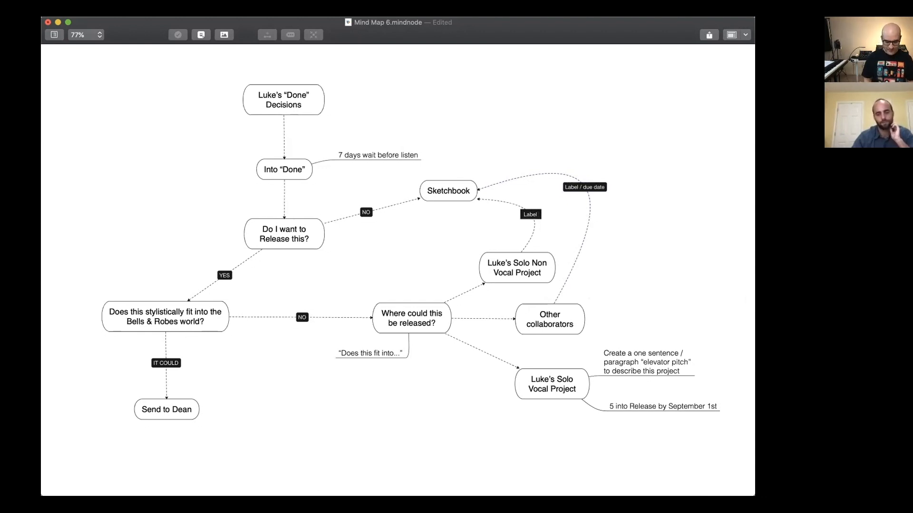
{"action": "type", "text": "due date"}
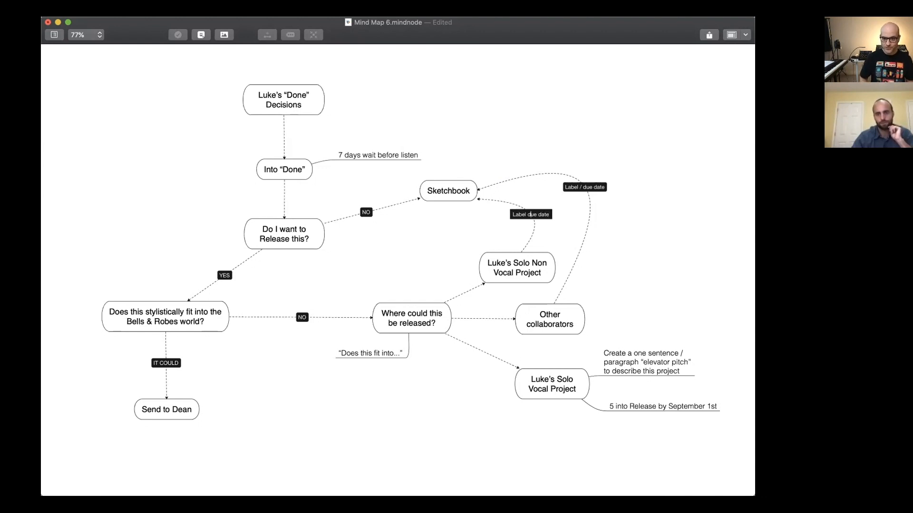
{"action": "type", "text": " /"}
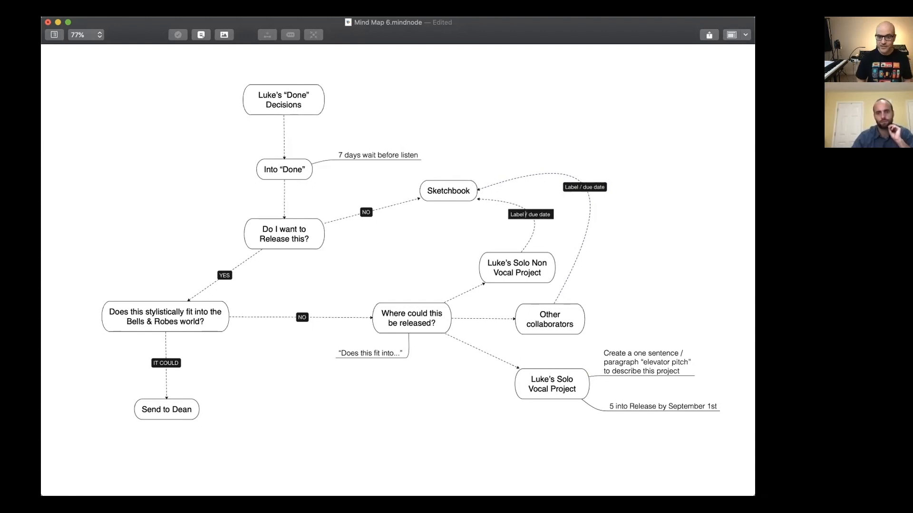
{"action": "key", "text": "Return"}
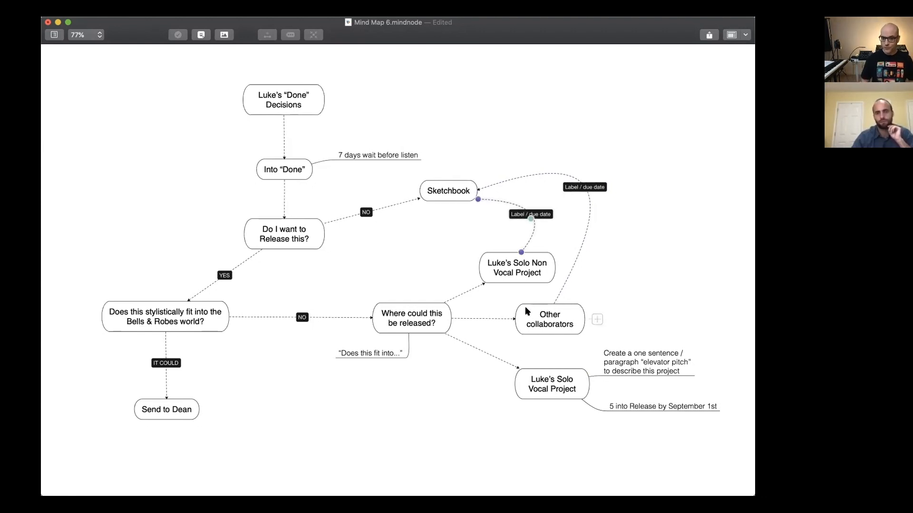
{"action": "left_click", "coordinate": [363, 261]}
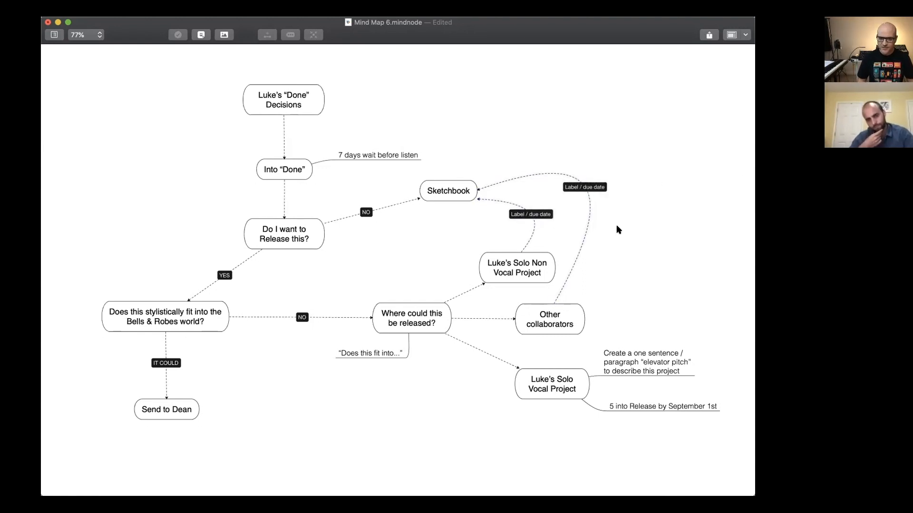
Lower the arc of the connection from Other collaborators to Sketchbook slightly.
{"action": "left_click_drag", "start_coordinate": [585, 195], "coordinate": [587, 209]}
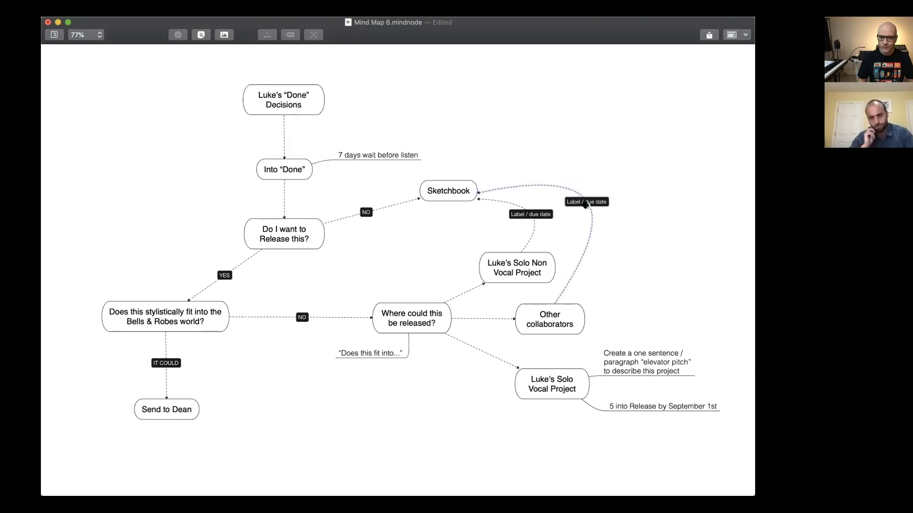
{"action": "left_click", "coordinate": [449, 229]}
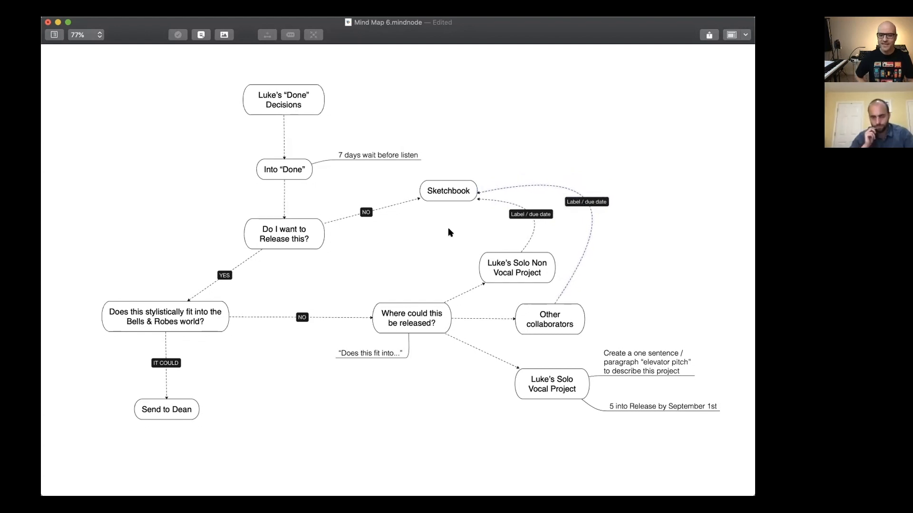
{"action": "left_click", "coordinate": [524, 280]}
{"action": "key", "text": "Down"}
{"action": "key", "text": "Up"}
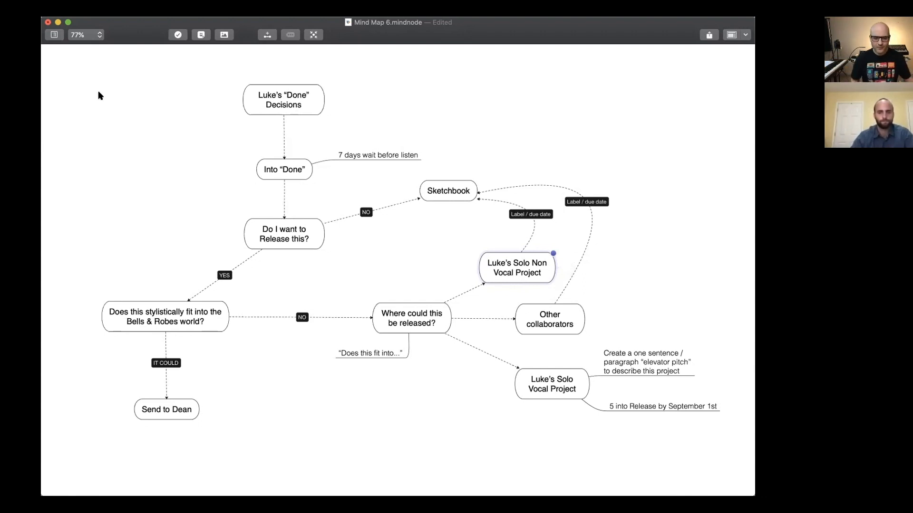
{"action": "left_click", "coordinate": [209, 194]}
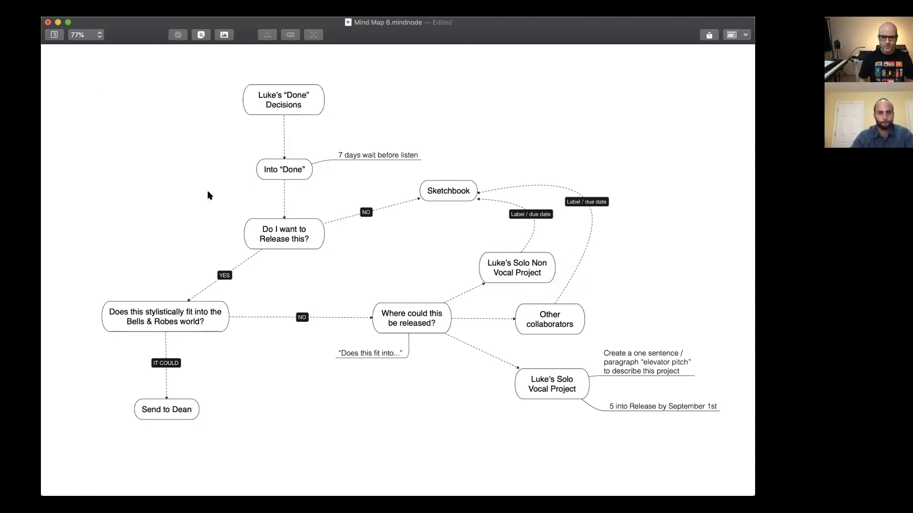